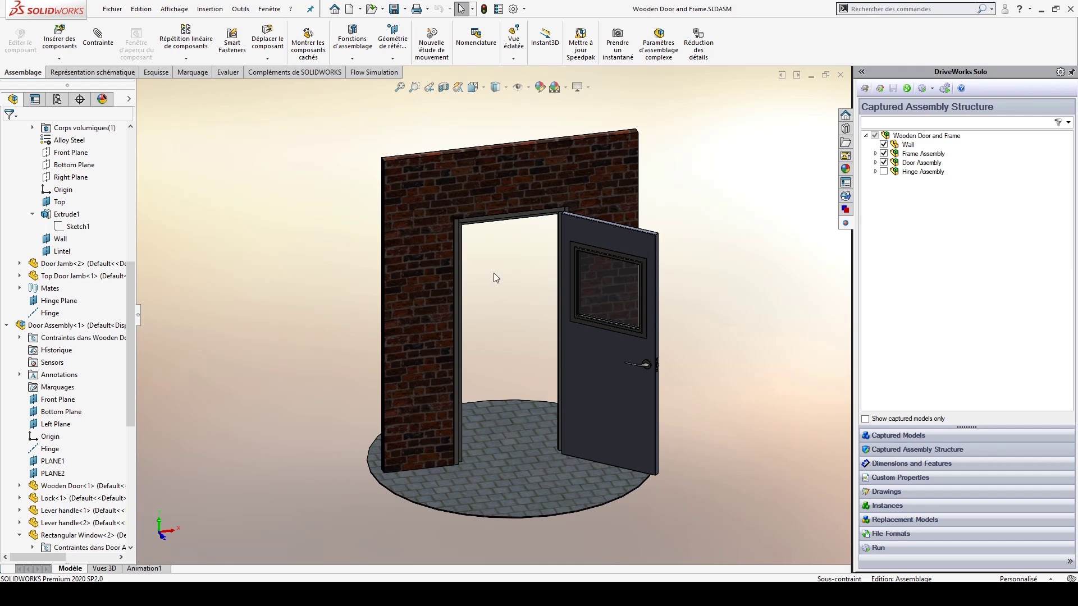
key(ctrl+1)
scroll(449, 210, down, 5)
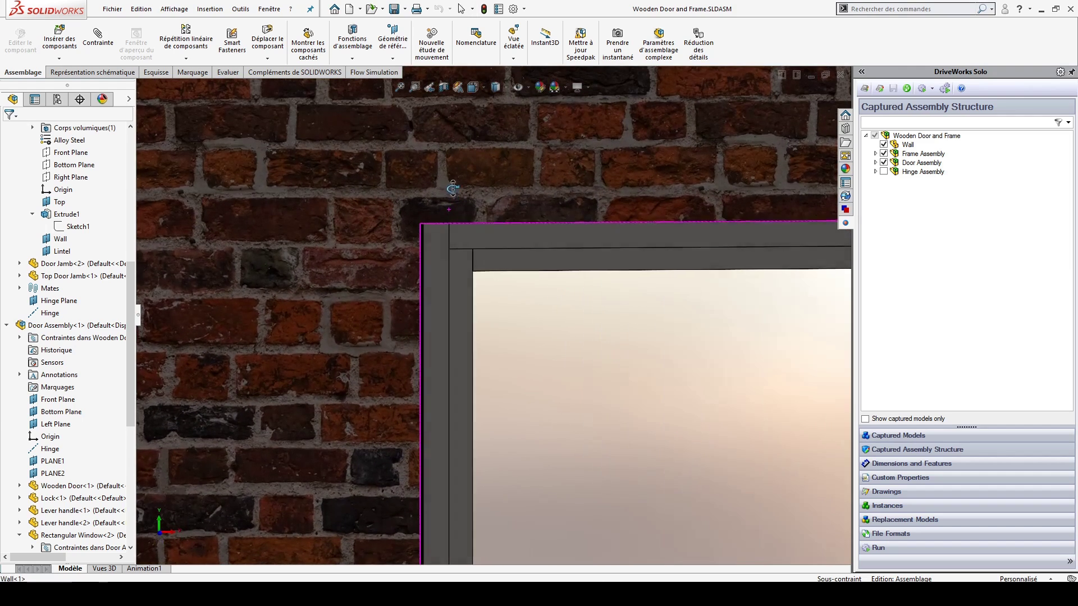
scroll(452, 189, up, 5)
middle_drag(452, 189, 510, 308)
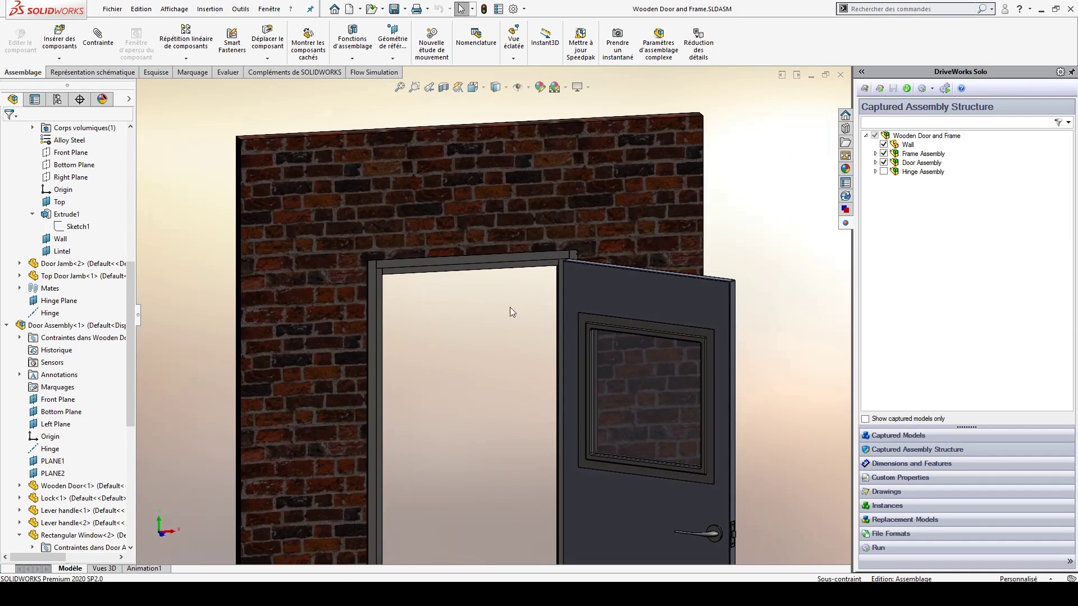
- Review the opening height and opening width controls on the project's Details form, leaving the project designer when finished
click(880, 89)
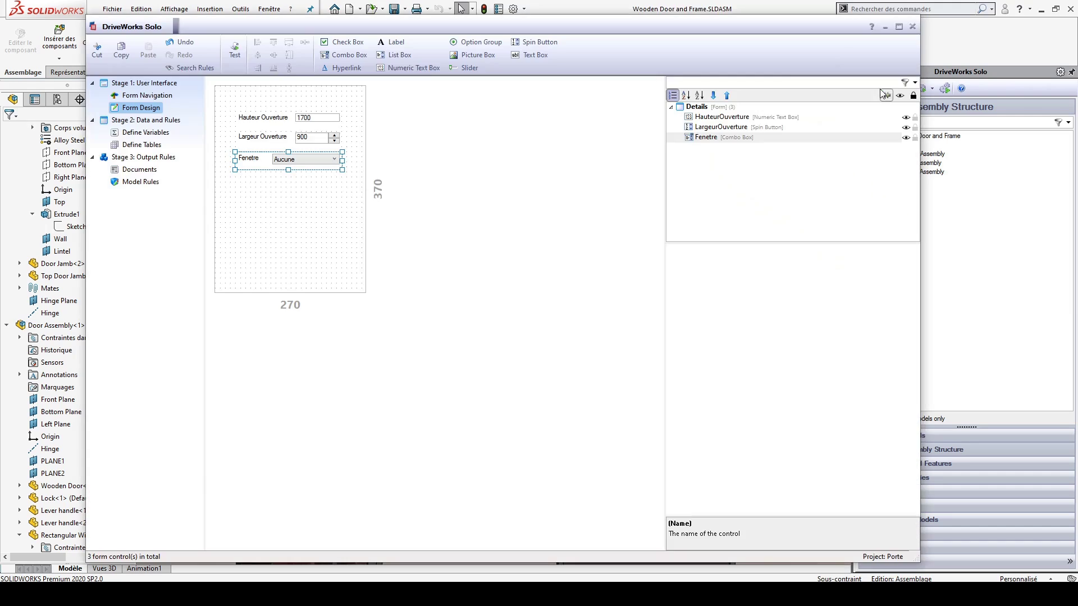
click(265, 215)
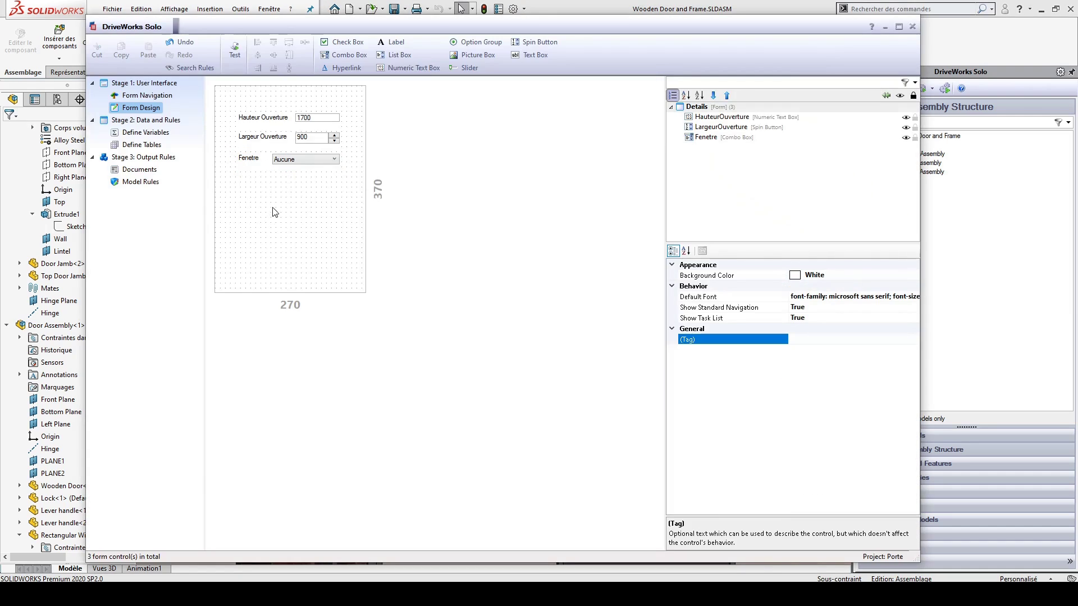
click(266, 121)
click(266, 139)
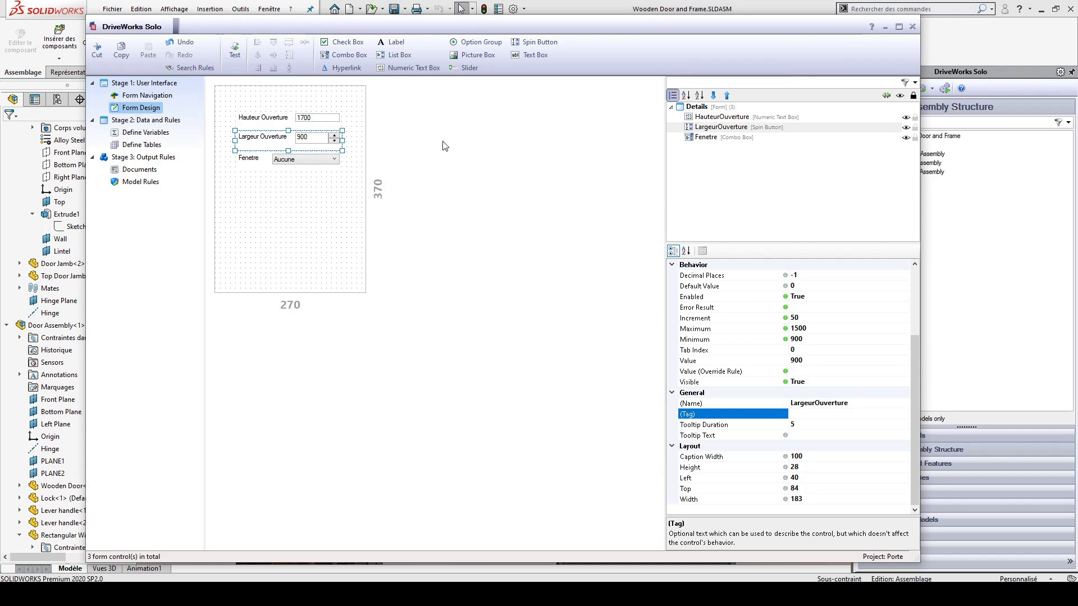
click(912, 26)
- Inspect the upper edge of the wall opening and the front face of the adjacent door jamb
scroll(352, 291, down, 5)
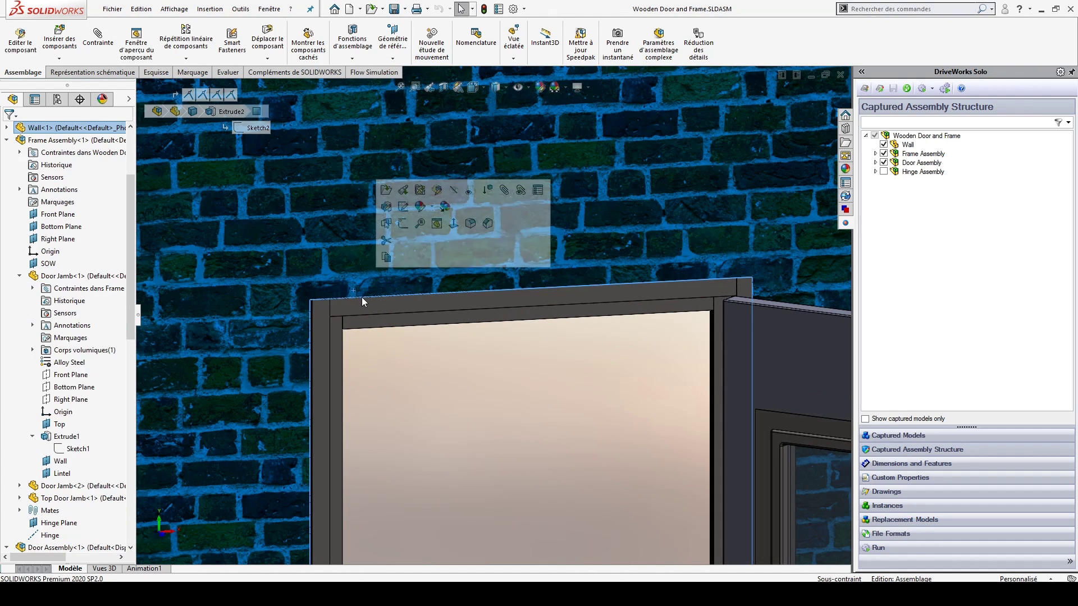
click(362, 297)
scroll(506, 306, up, 4)
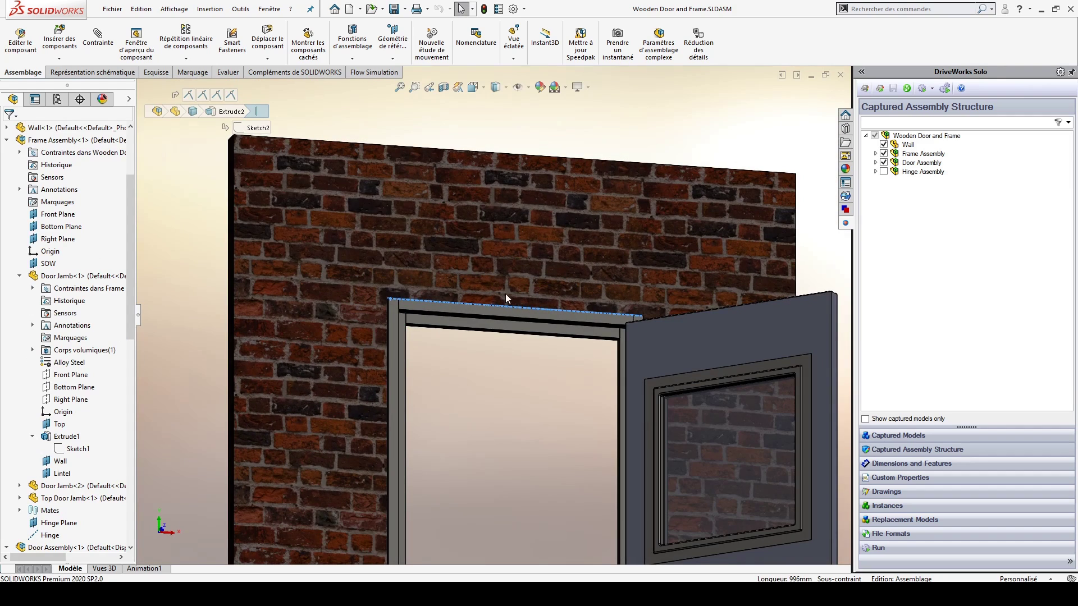
scroll(483, 297, down, 6)
scroll(413, 339, down, 2)
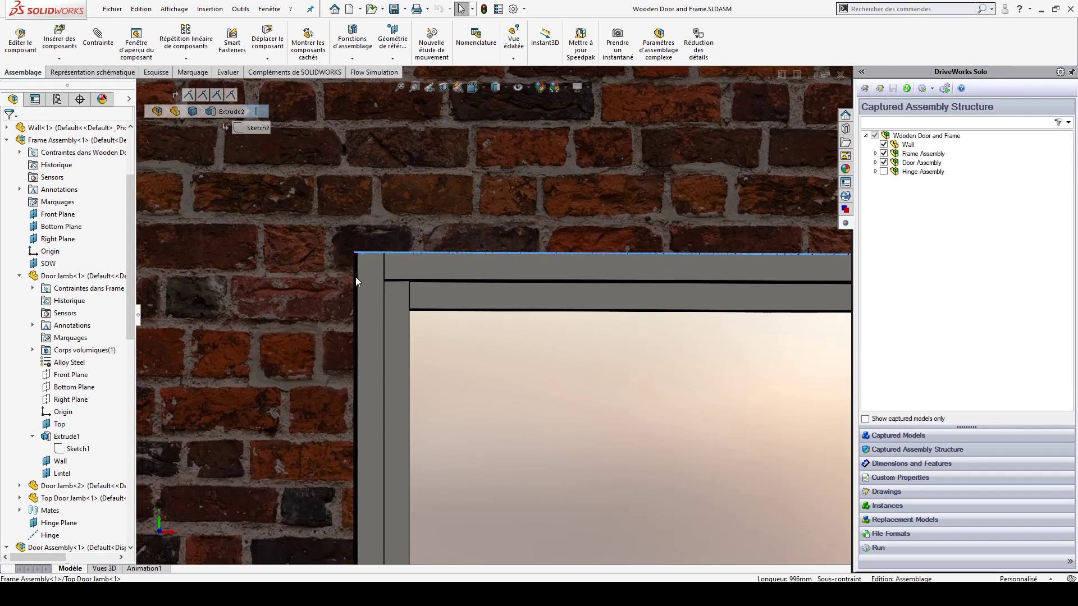
click(371, 265)
scroll(375, 275, down, 3)
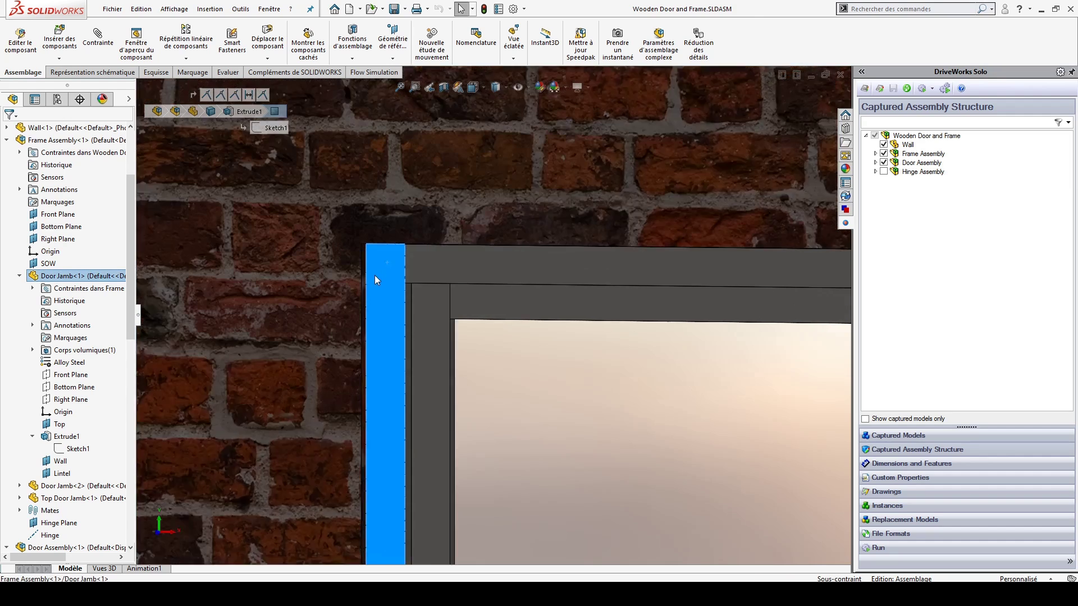
middle_drag(413, 275, 417, 272)
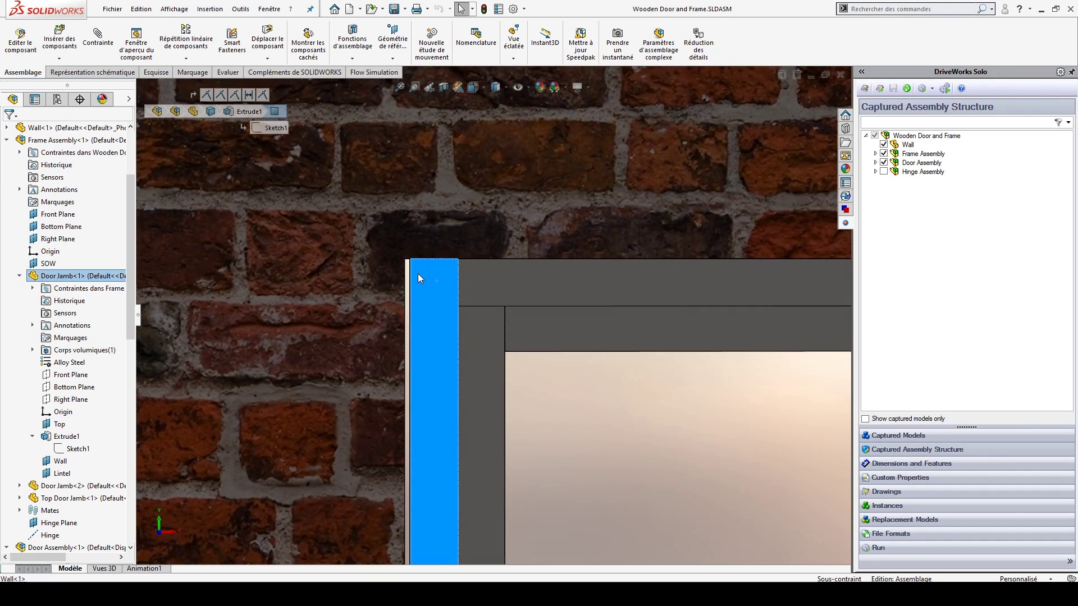
- Measure the gap between the side face of the wall opening and the outer face of the door jamb
scroll(418, 274, down, 3)
click(405, 218)
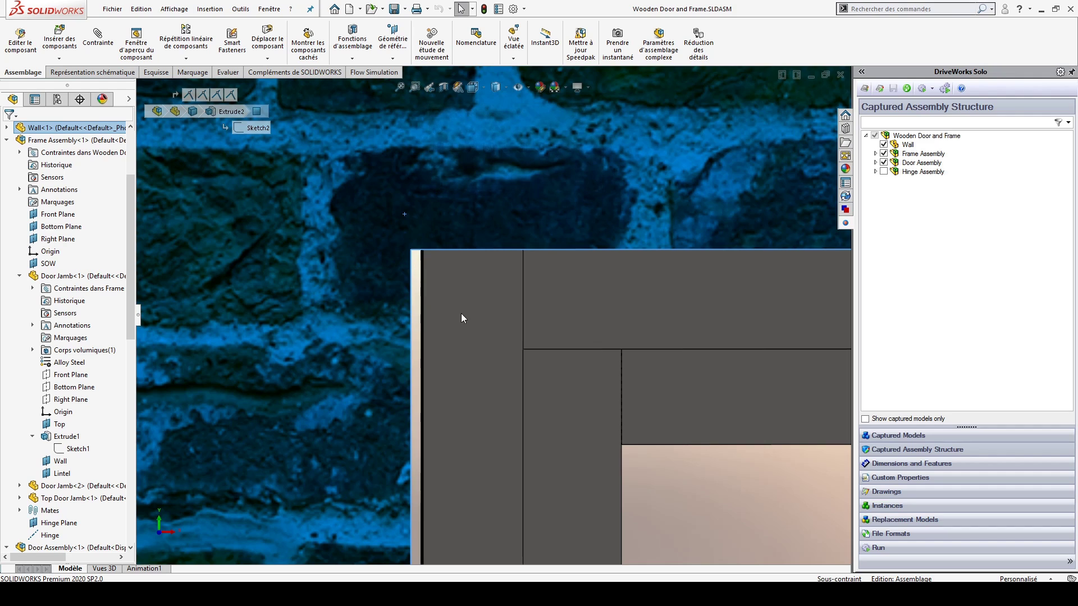
scroll(428, 302, down, 3)
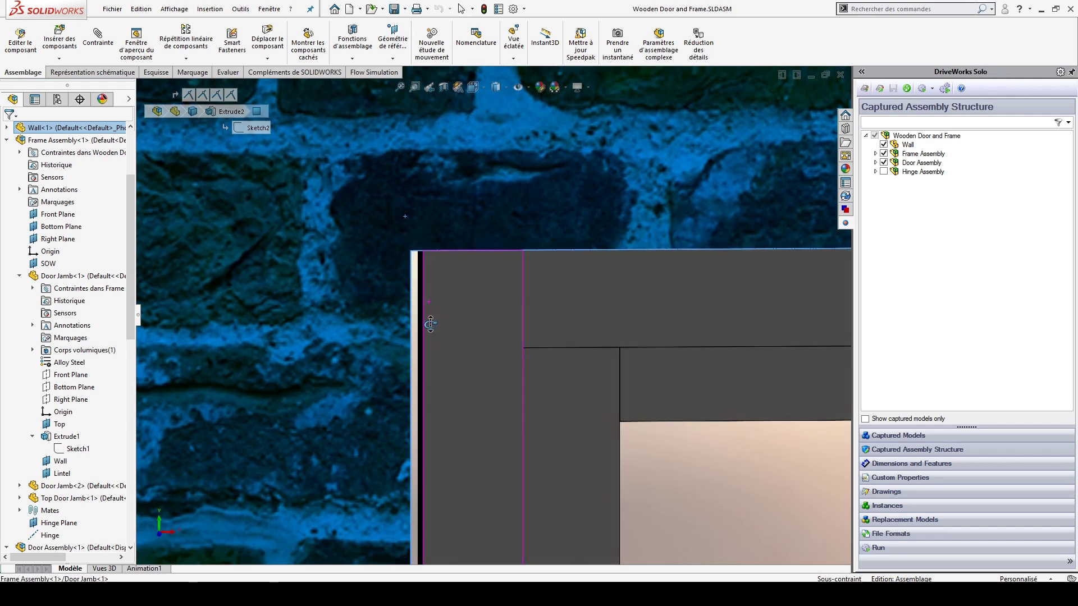
click(426, 310)
middle_drag(437, 308, 402, 311)
click(402, 311)
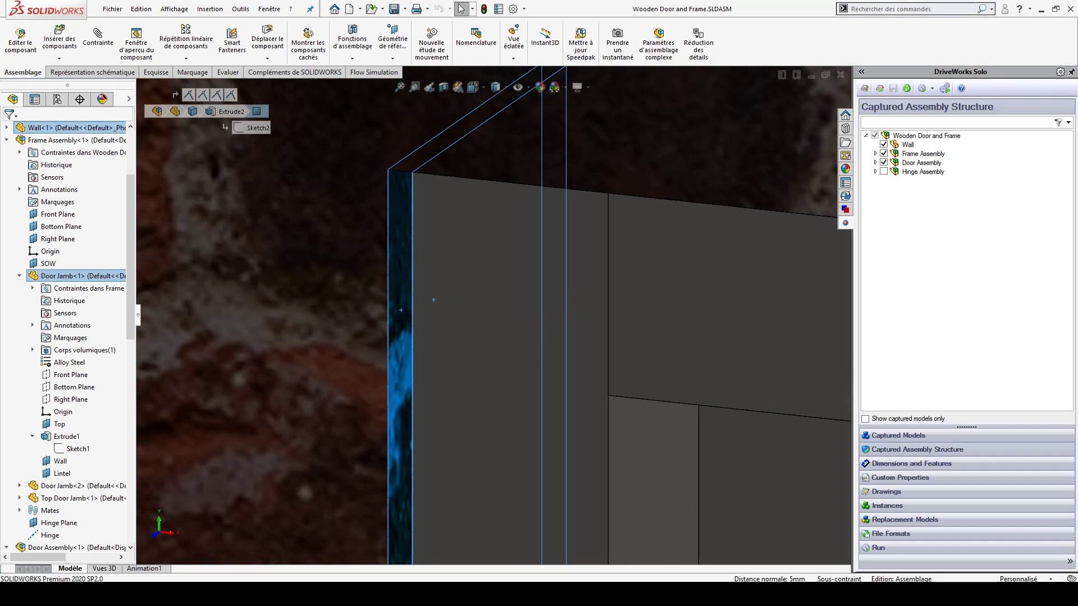
scroll(515, 409, up, 5)
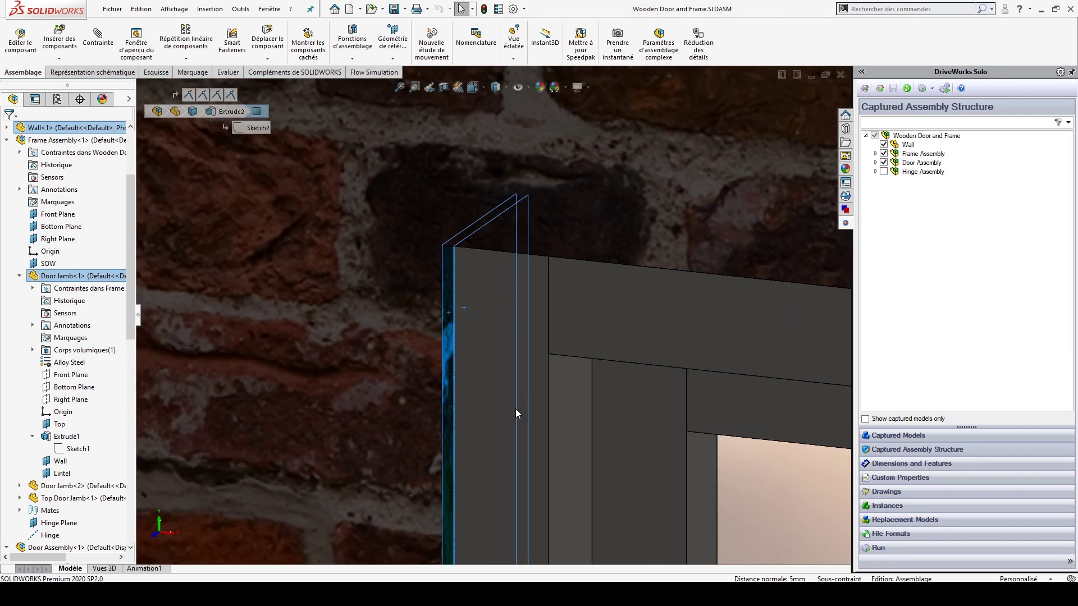
scroll(508, 456, up, 5)
scroll(470, 487, up, 5)
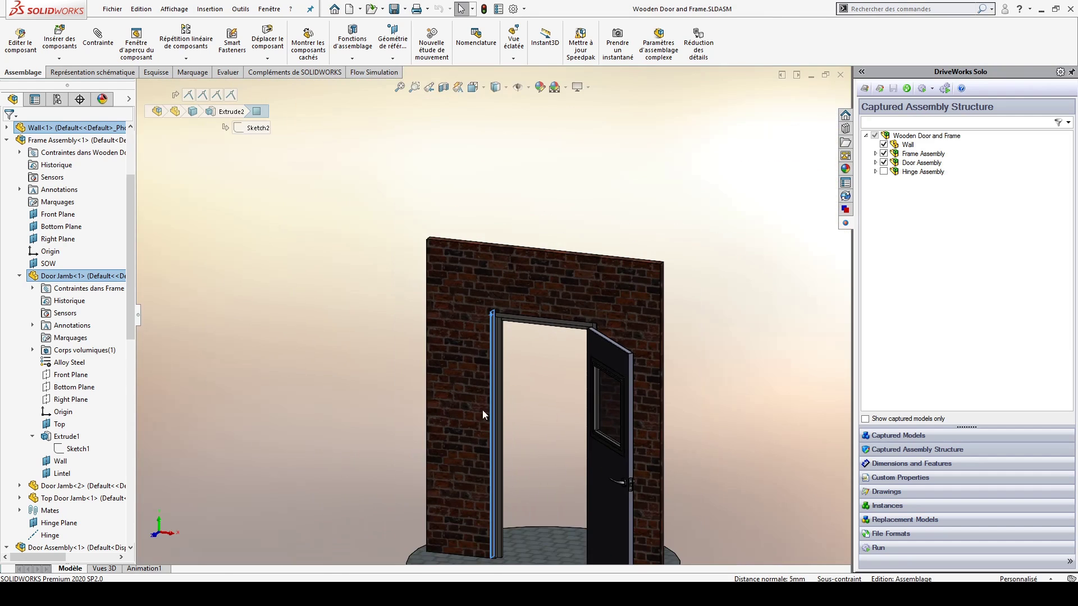
scroll(618, 527, up, 3)
- Examine the hinge-side clearance between door and frame, checking the top jamb's underside and the door's face
scroll(563, 258, down, 10)
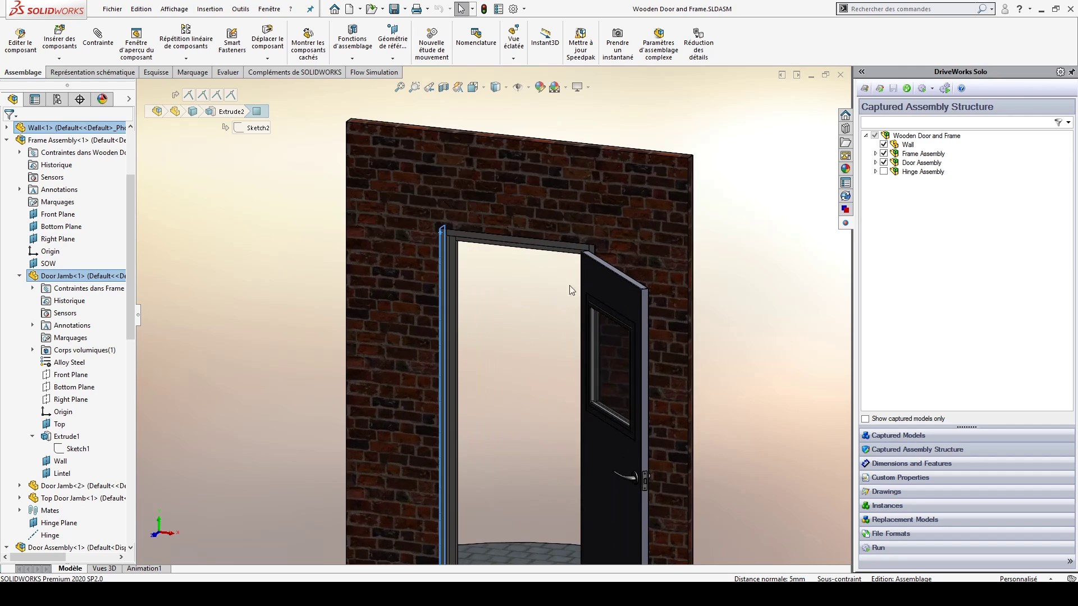
middle_drag(542, 327, 625, 320)
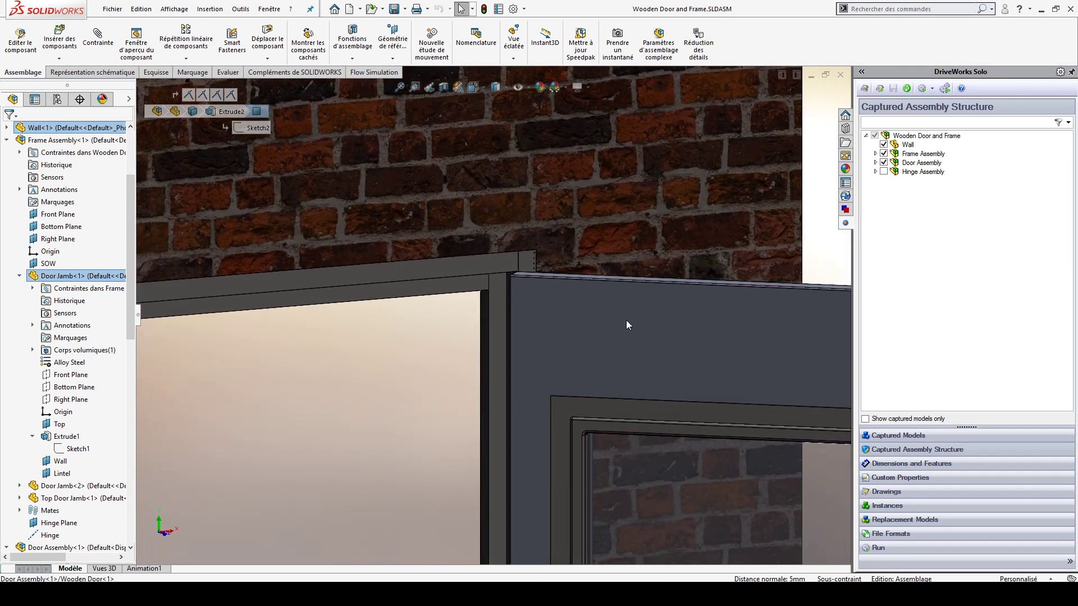
scroll(635, 359, up, 3)
scroll(423, 278, down, 8)
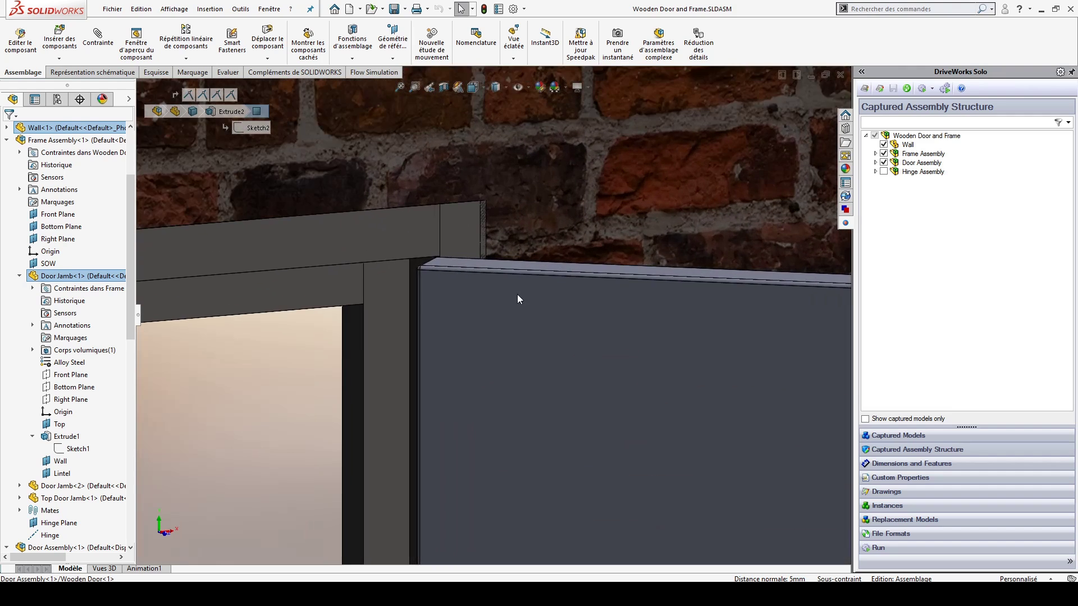
scroll(518, 280, up, 3)
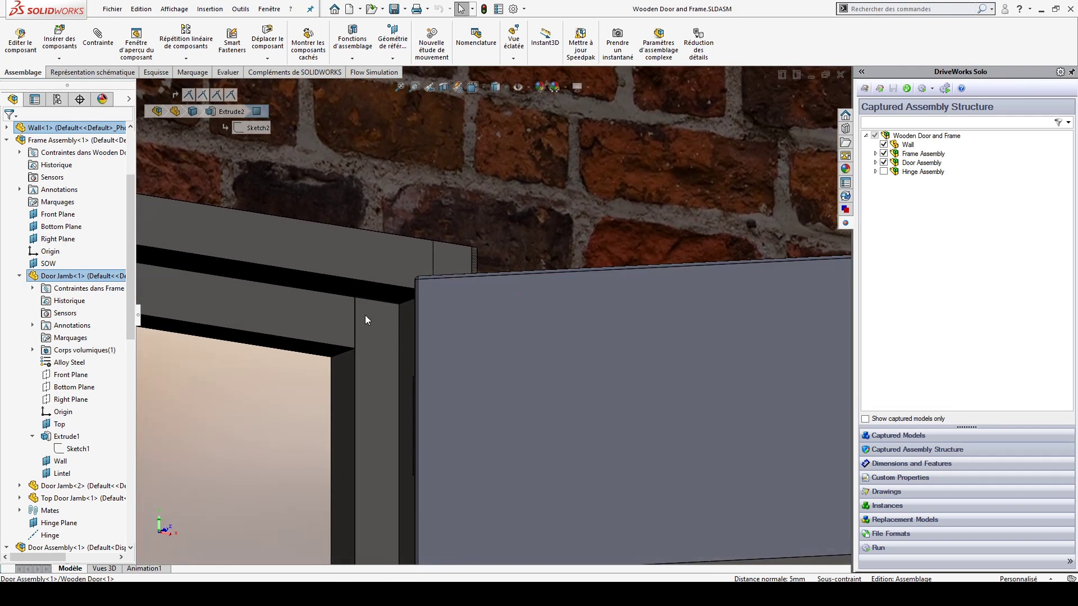
middle_drag(365, 315, 404, 303)
scroll(432, 295, down, 6)
click(444, 286)
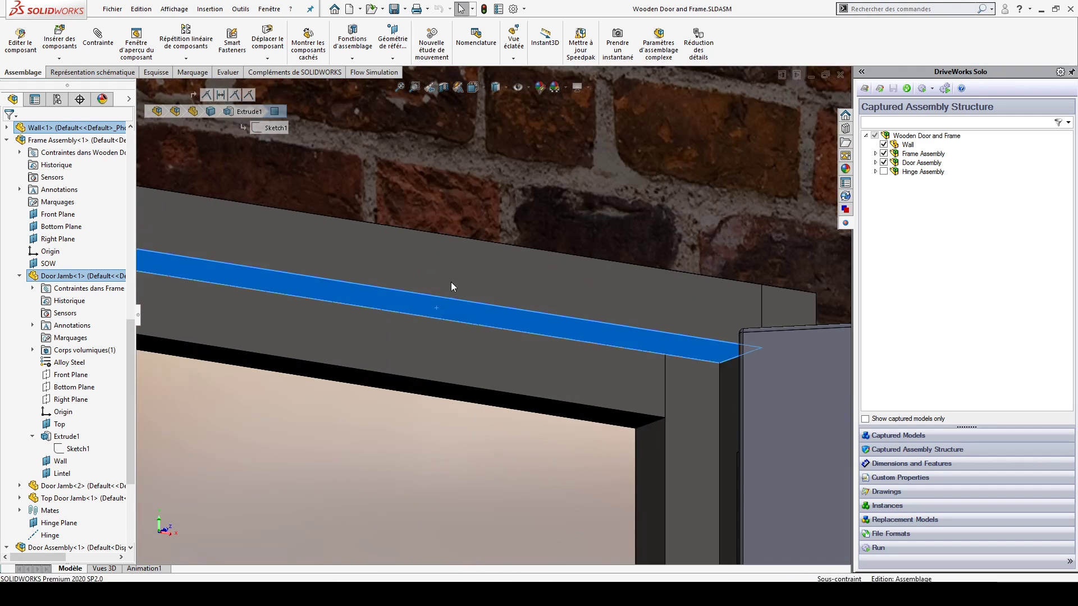
click(770, 359)
scroll(695, 416, up, 2)
middle_drag(695, 416, 373, 293)
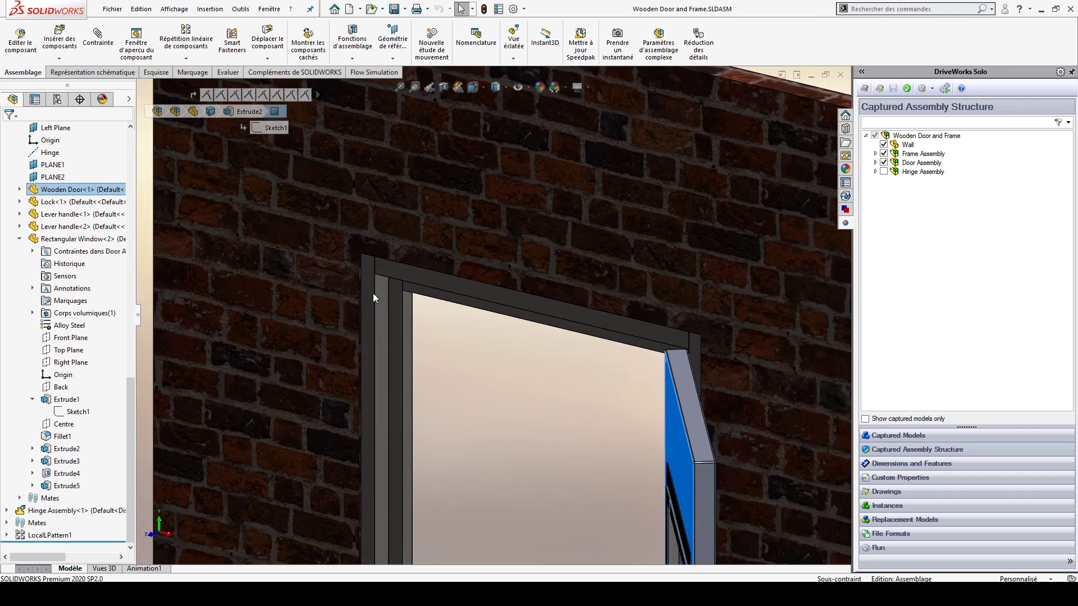
- Measure the door jamb's thickness between its inner and outer side faces
scroll(442, 287, down, 6)
middle_drag(473, 301, 440, 301)
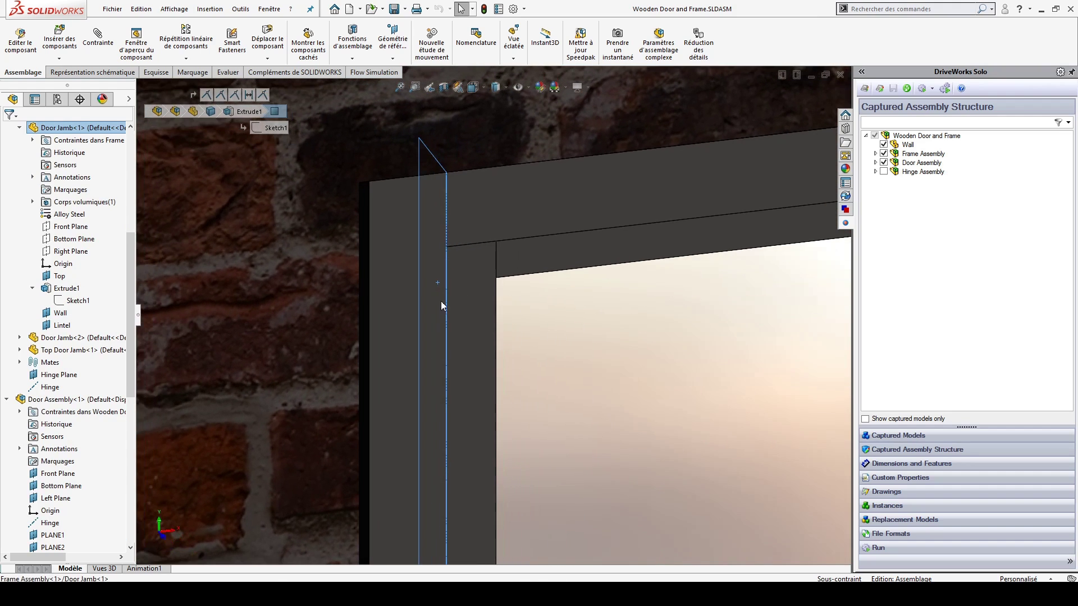
click(366, 292)
key(ctrl+8)
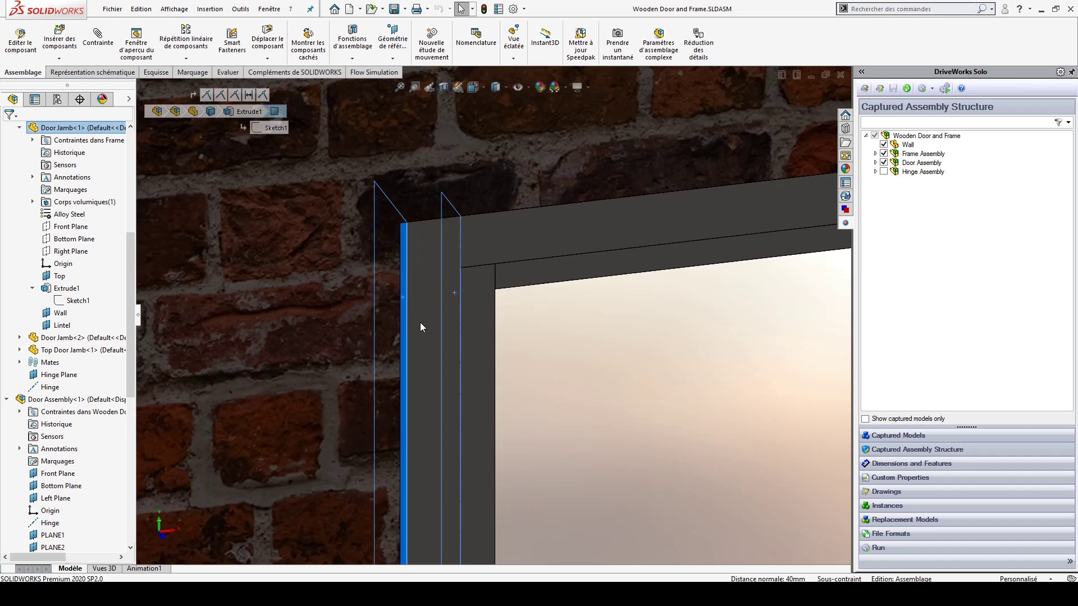
- Examine how the frame fits the wall opening and how the windowed door sits against the frame
scroll(531, 349, up, 3)
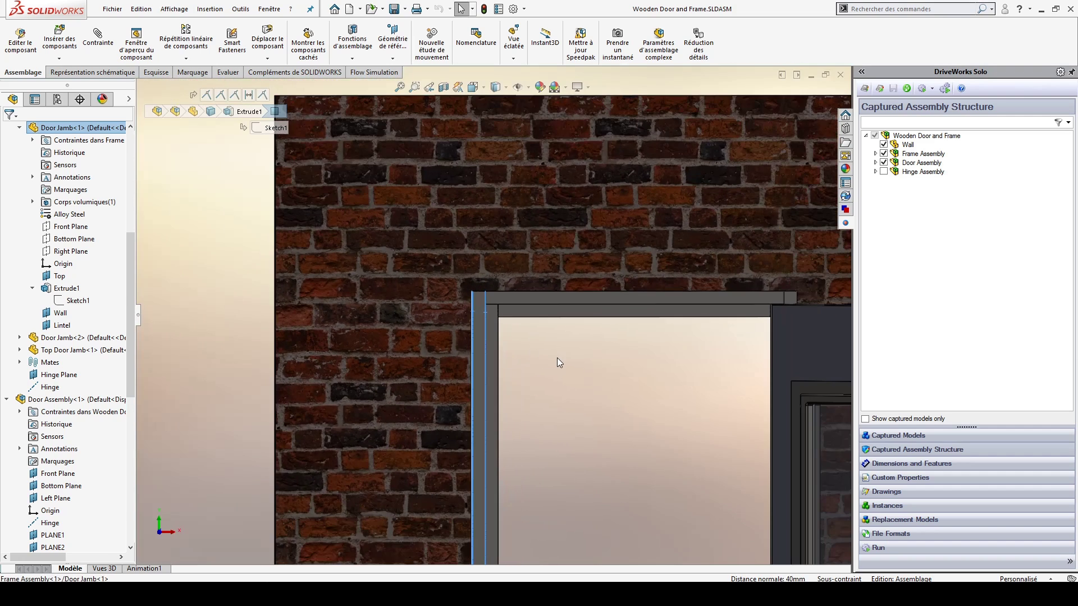
scroll(524, 322, down, 2)
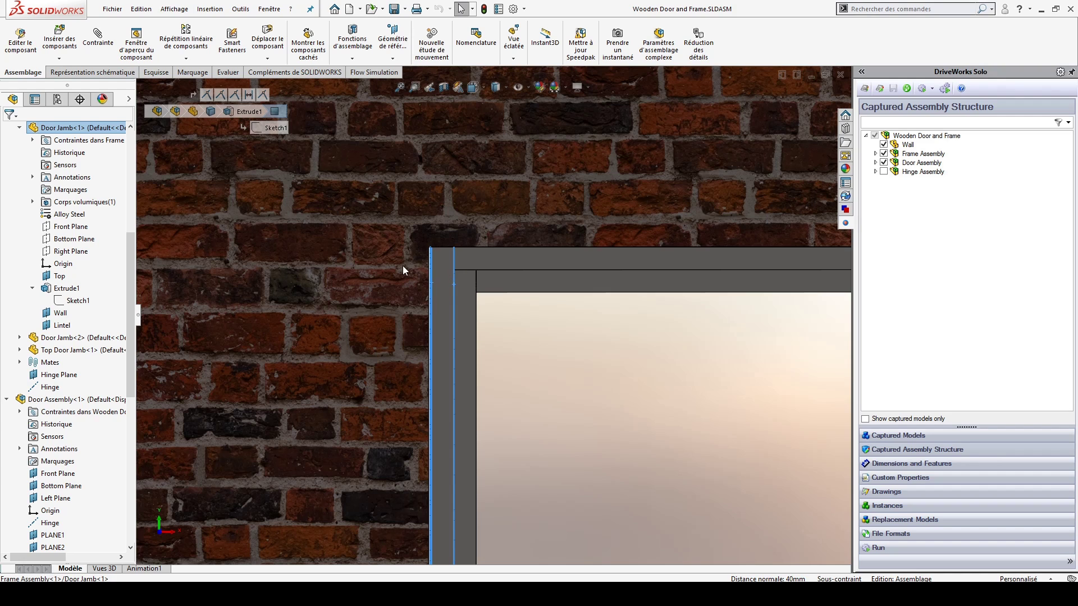
scroll(662, 383, up, 4)
scroll(303, 268, down, 3)
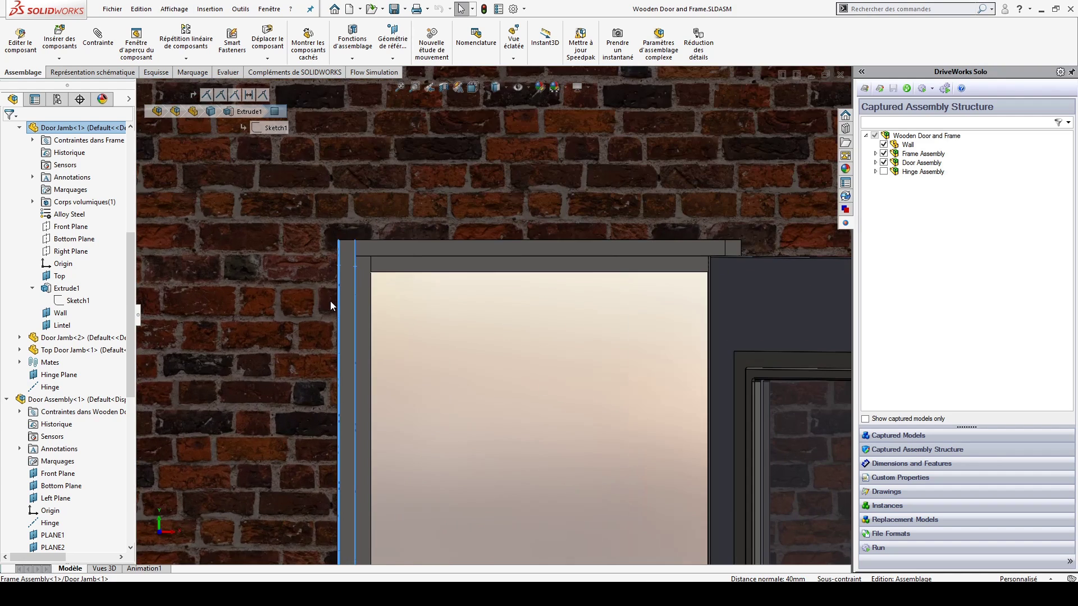
scroll(415, 315, up, 3)
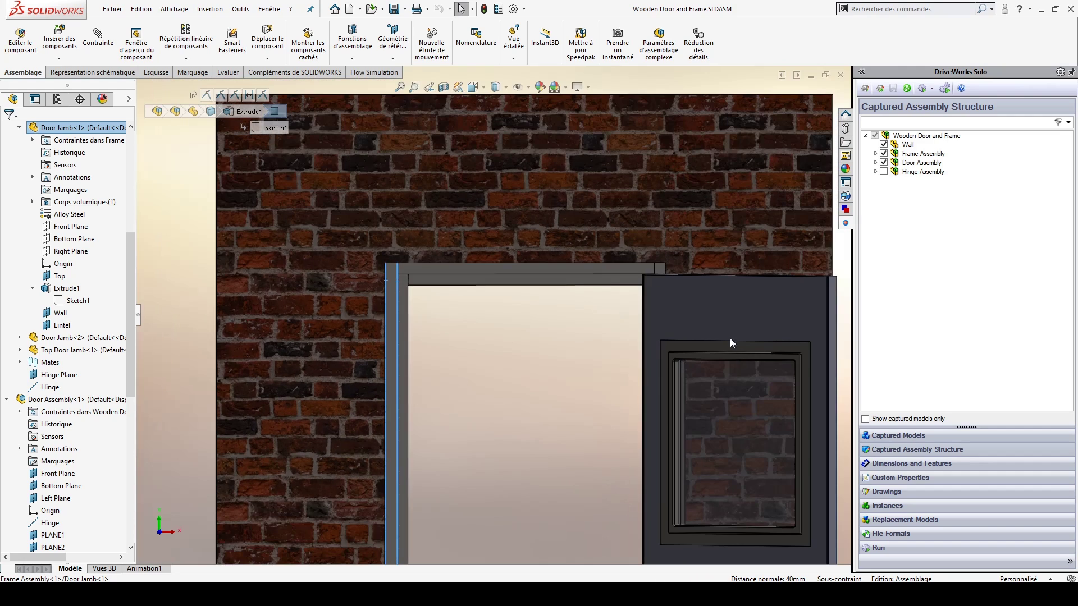
middle_drag(730, 338, 713, 317)
scroll(717, 352, down, 5)
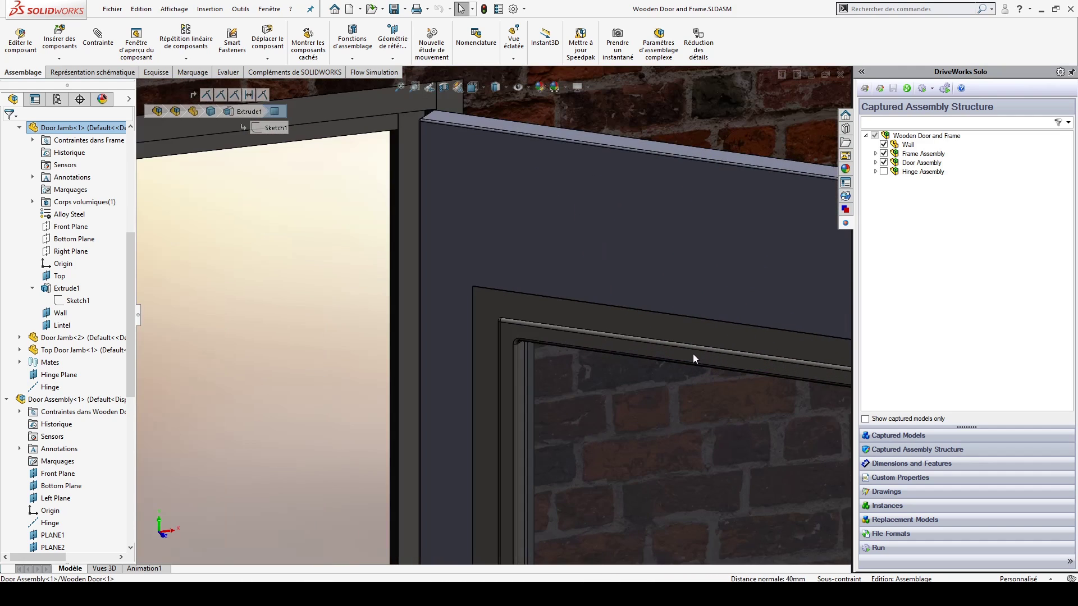
scroll(500, 372, up, 5)
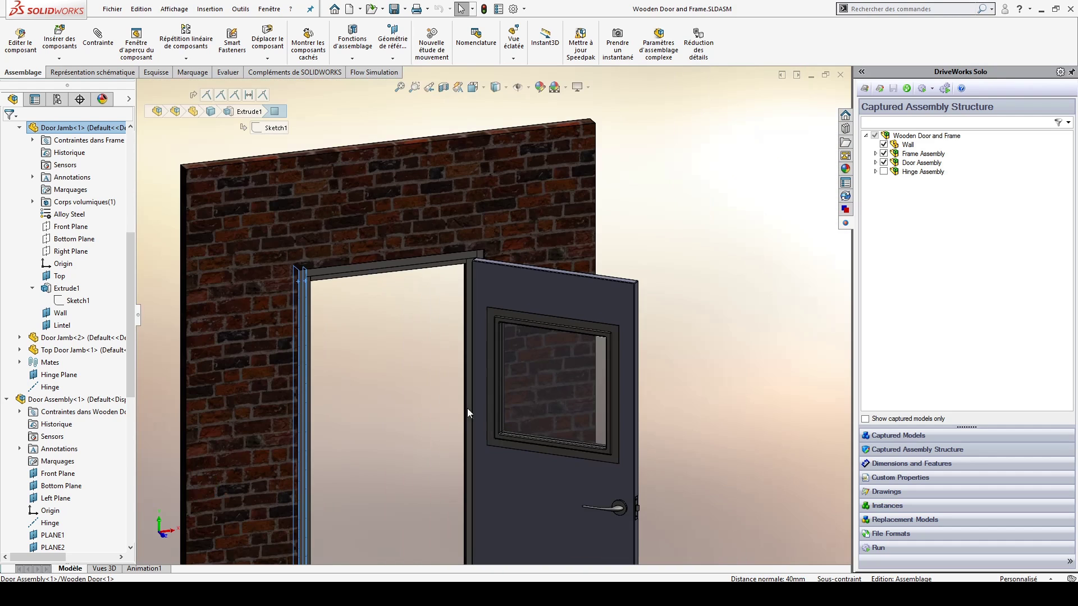
middle_drag(467, 408, 357, 400)
scroll(356, 400, down, 1)
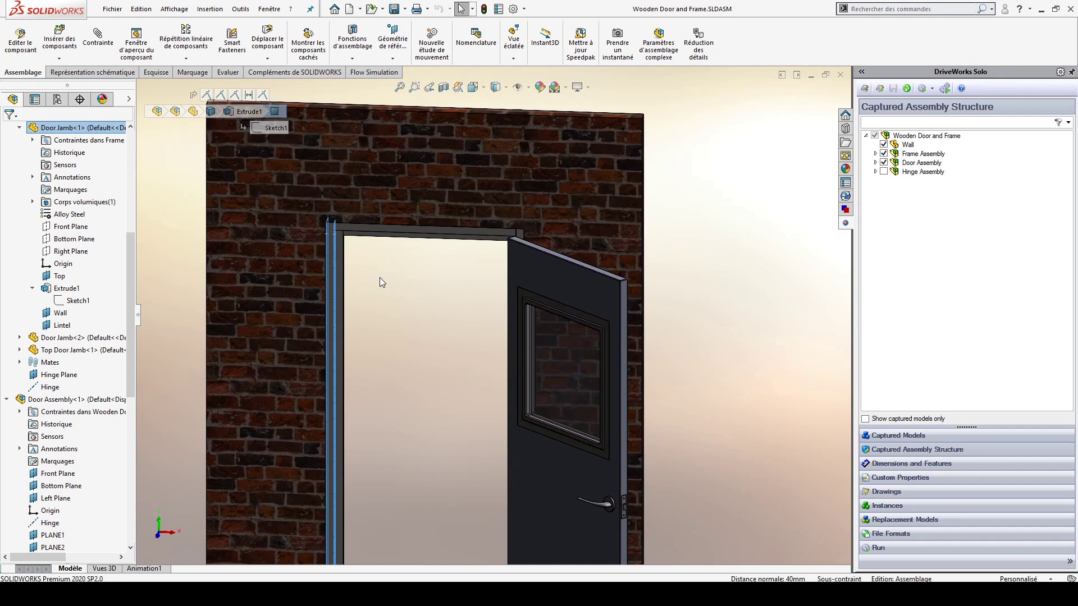
- Create a variable category named Dimensions Fixe in the DriveWorks project
click(880, 90)
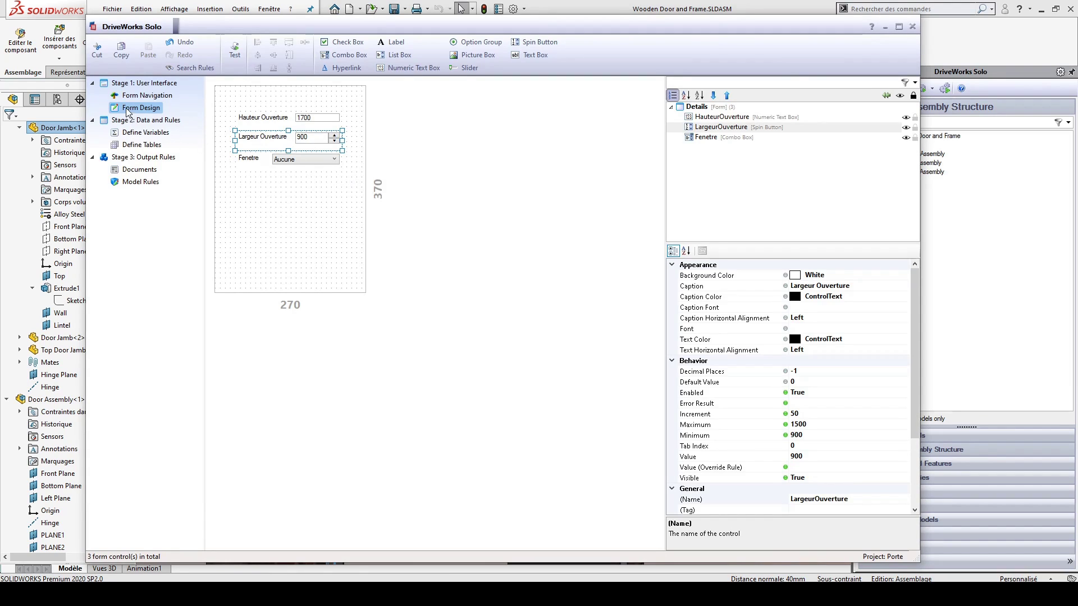
click(136, 137)
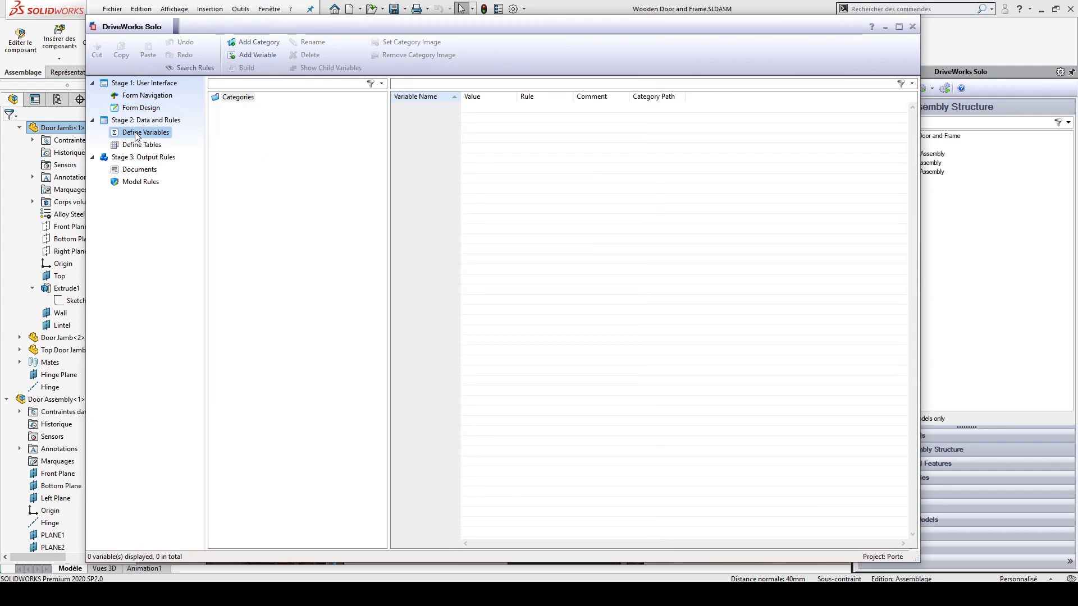
click(260, 47)
text(Dimens)
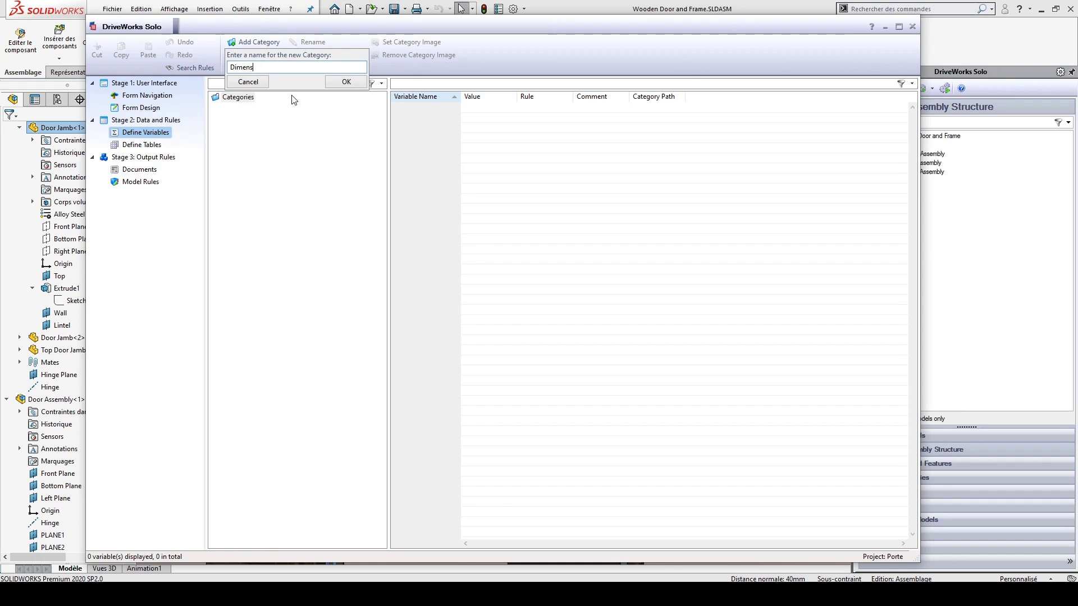
text(ions Fixe)
key(Return)
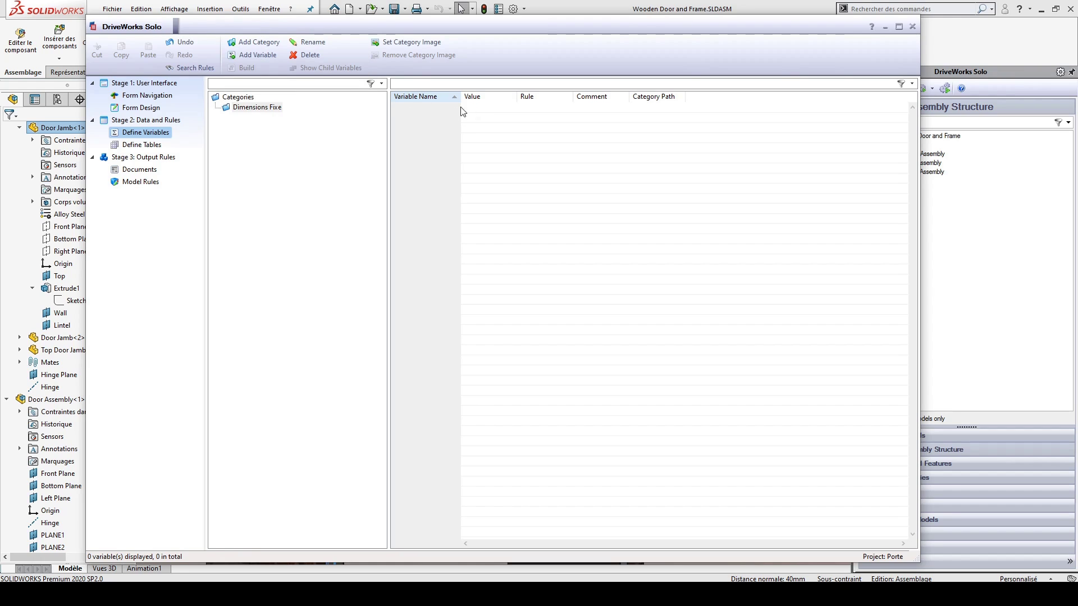
- Add a variable named EspacementCadre to the Dimensions Fixe category and set its rule to 5
click(248, 54)
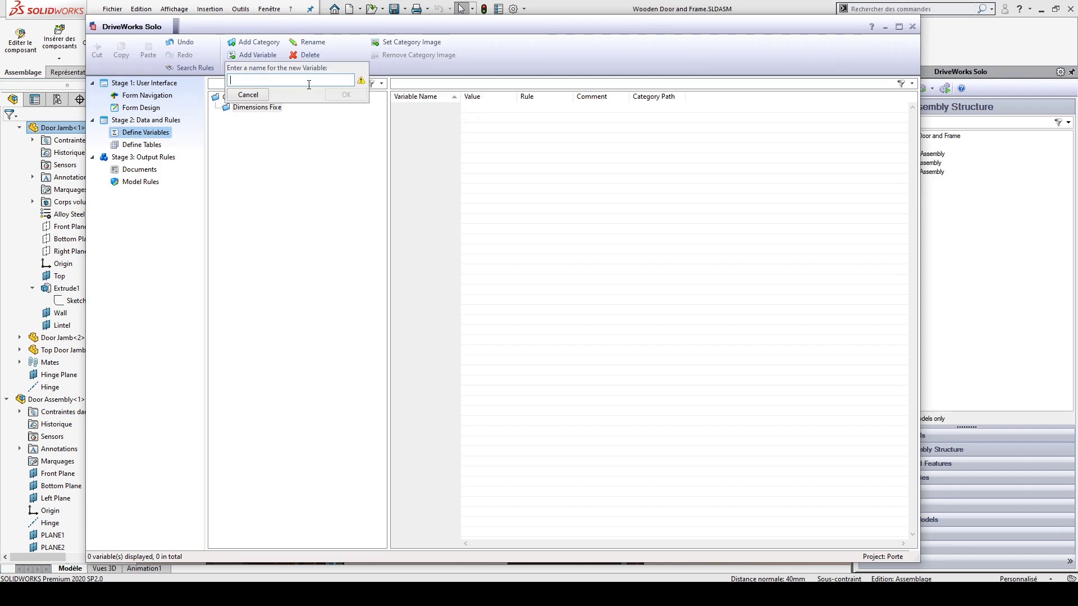
text(EspacementCadre)
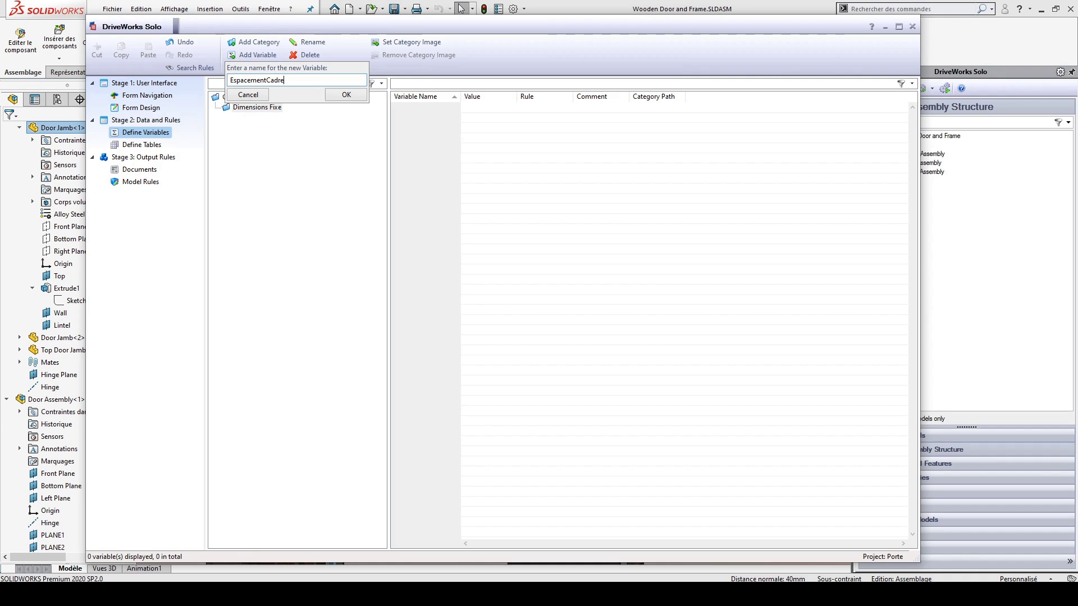
key(Return)
double_click(486, 109)
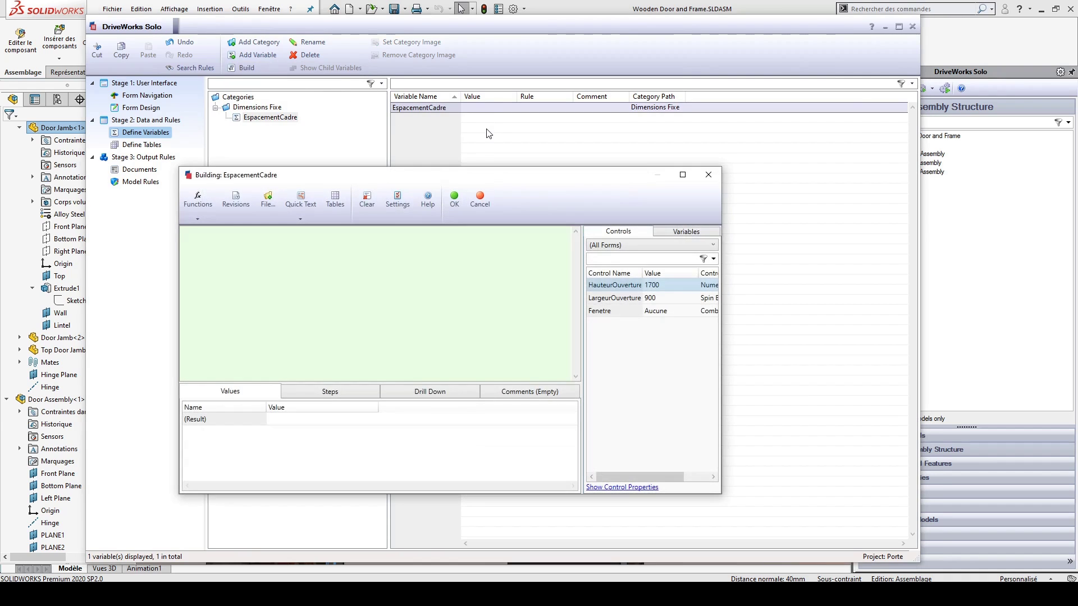
text(5)
click(454, 200)
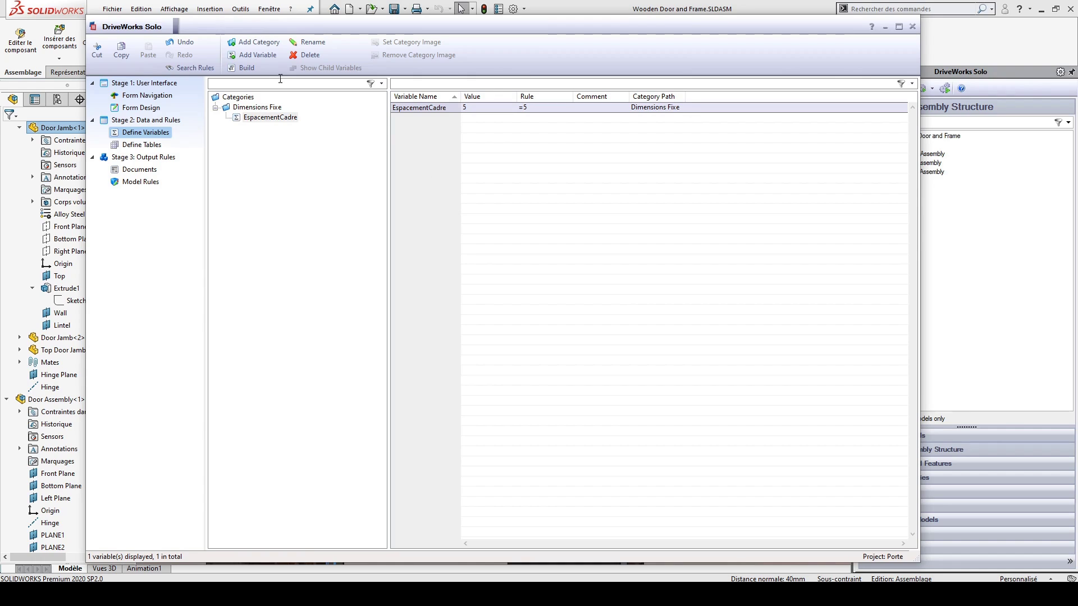
- Add a variable named EpaisseurCadre to the Dimensions Fixe category and set its rule to 40
click(253, 55)
text(Epaisse)
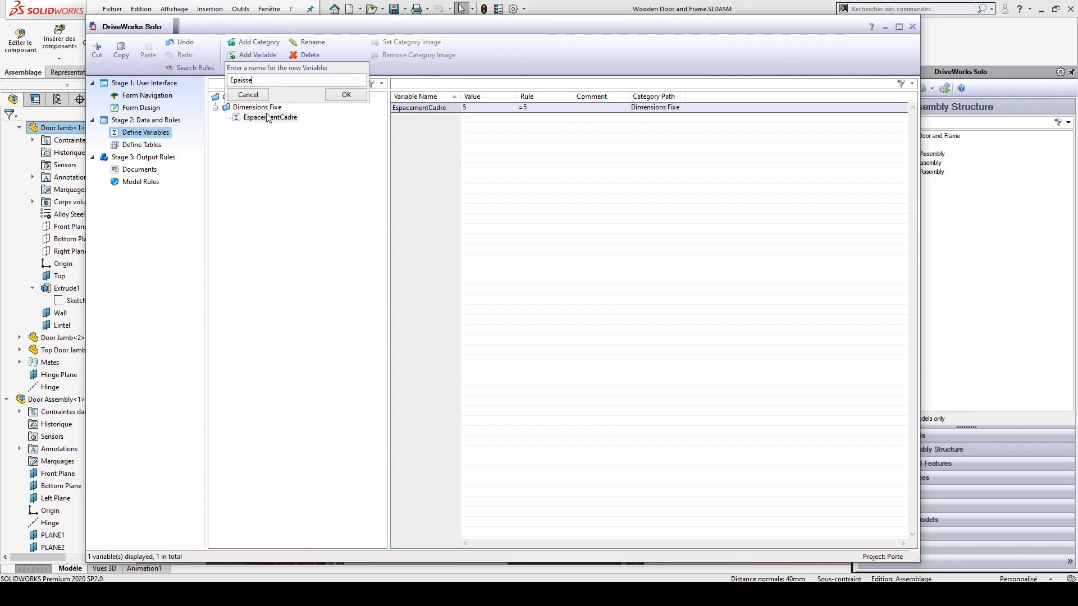
text(urCadre)
key(Return)
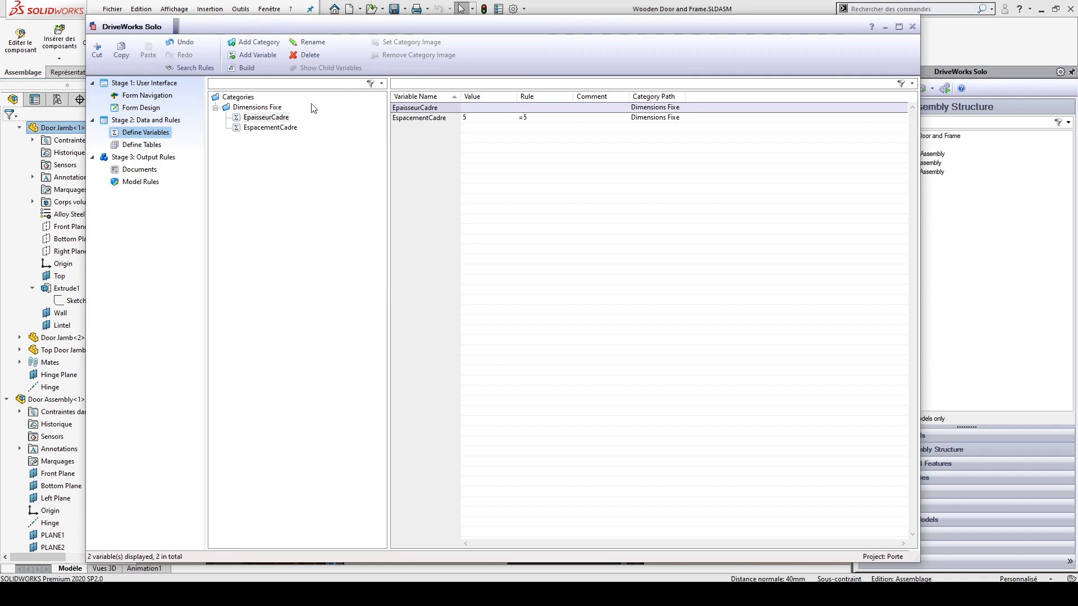
double_click(475, 108)
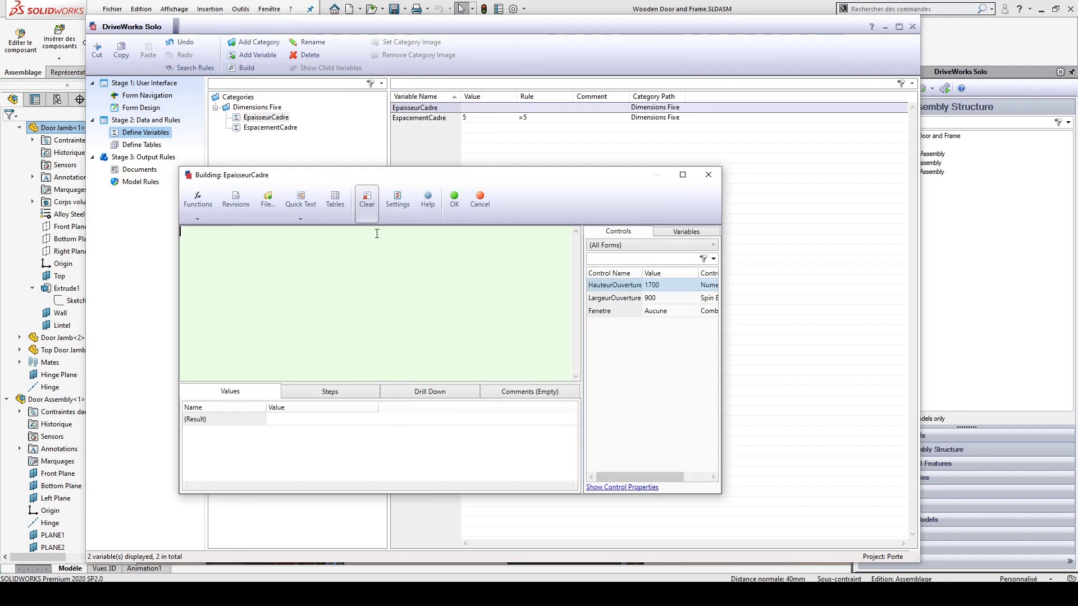
text(40)
click(459, 206)
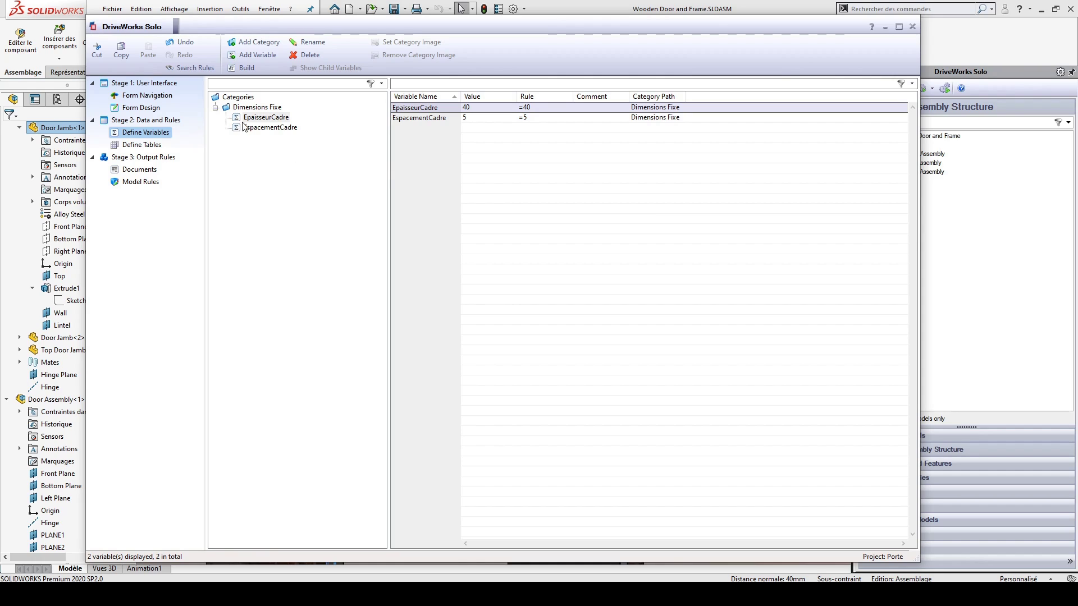
- Create a second variable category named Dimensions directly under the Categories root
click(216, 108)
click(230, 111)
click(239, 97)
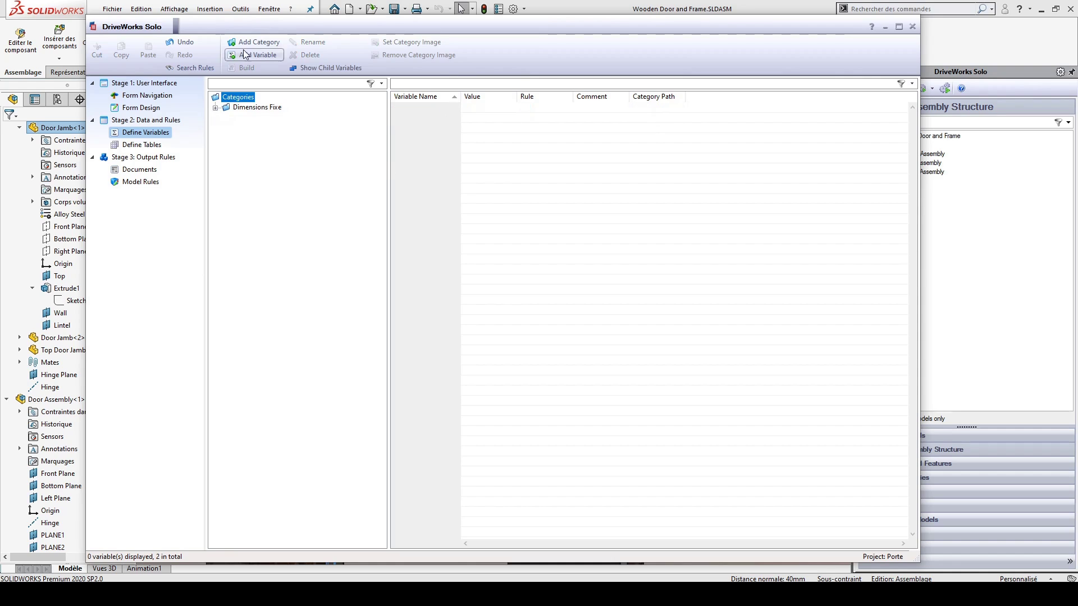
click(257, 43)
text(Dimensional)
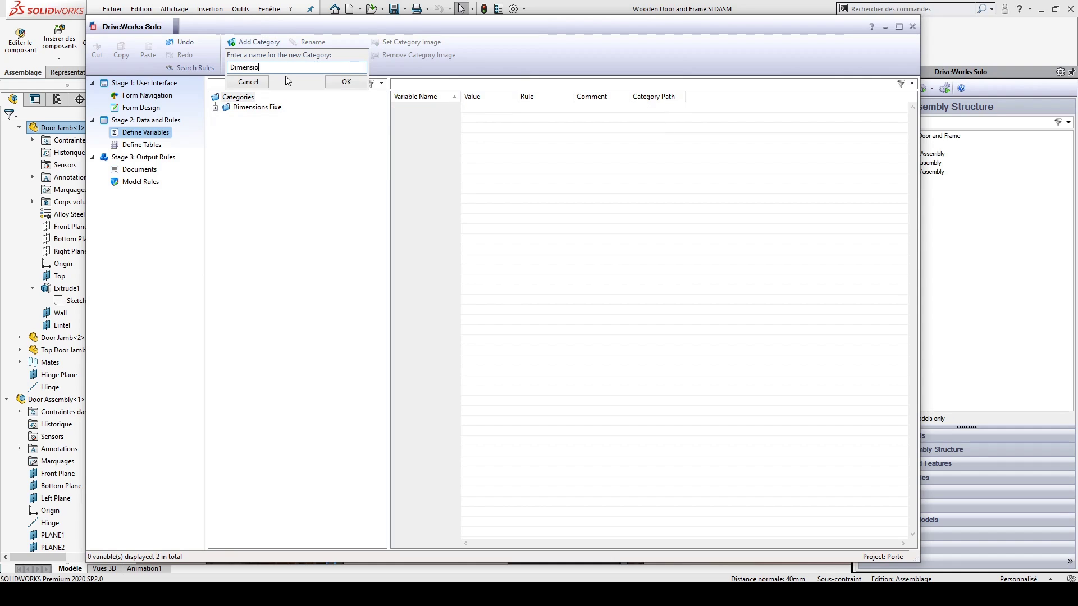
key(Return)
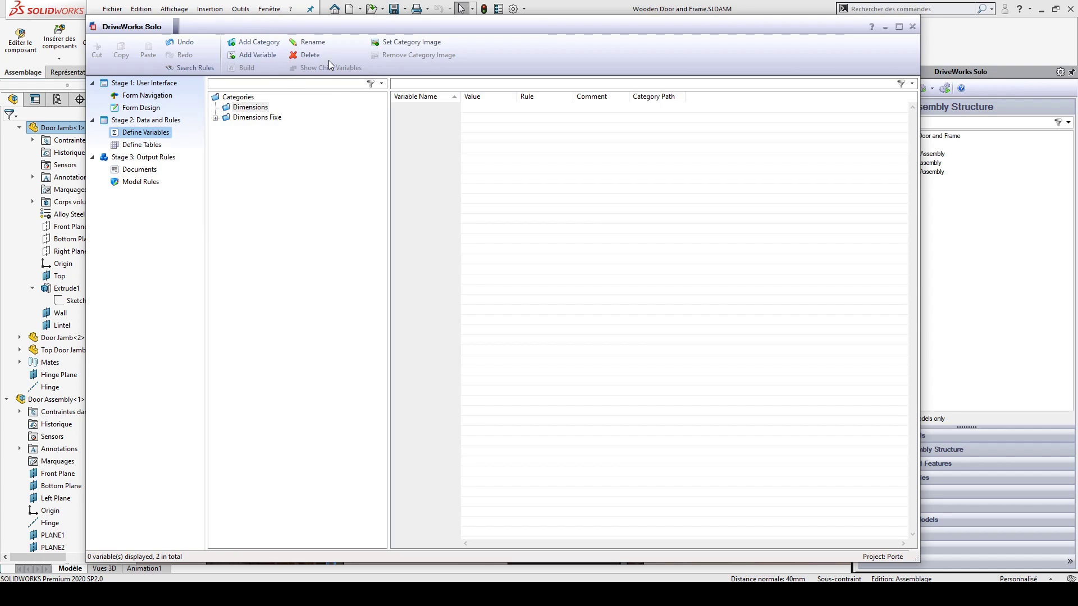
- Add a variable named HauteurCadre to the Dimensions category
click(251, 54)
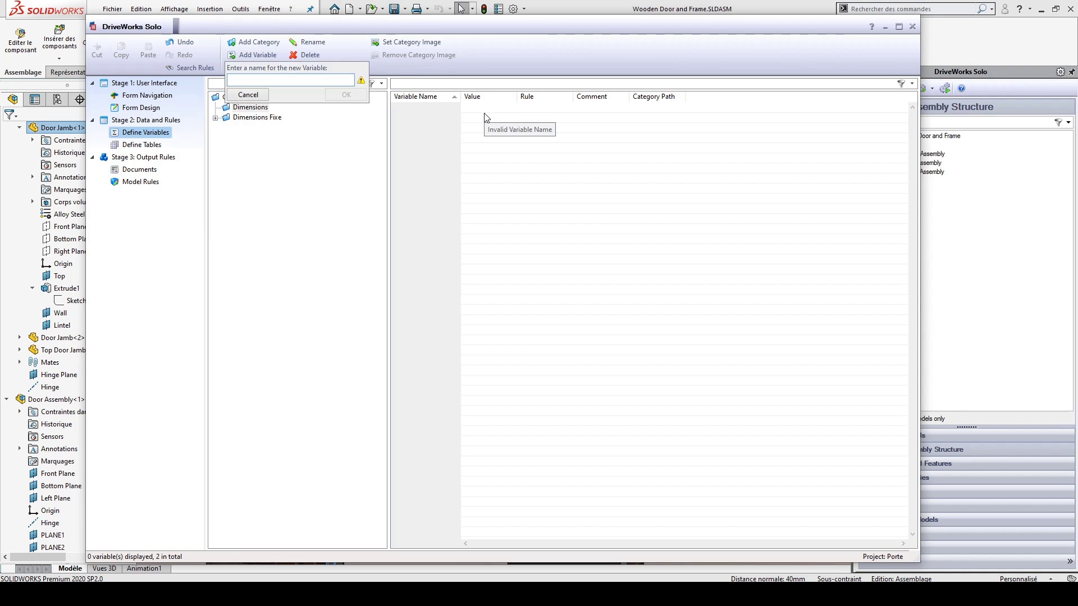
text(Hauteur)
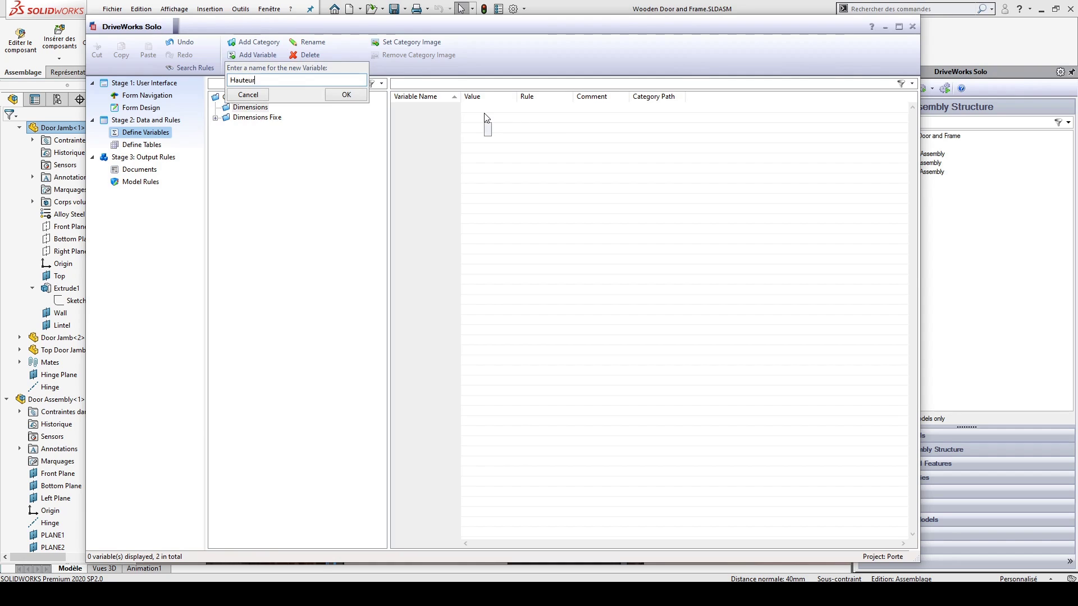
text(Cadre)
key(Return)
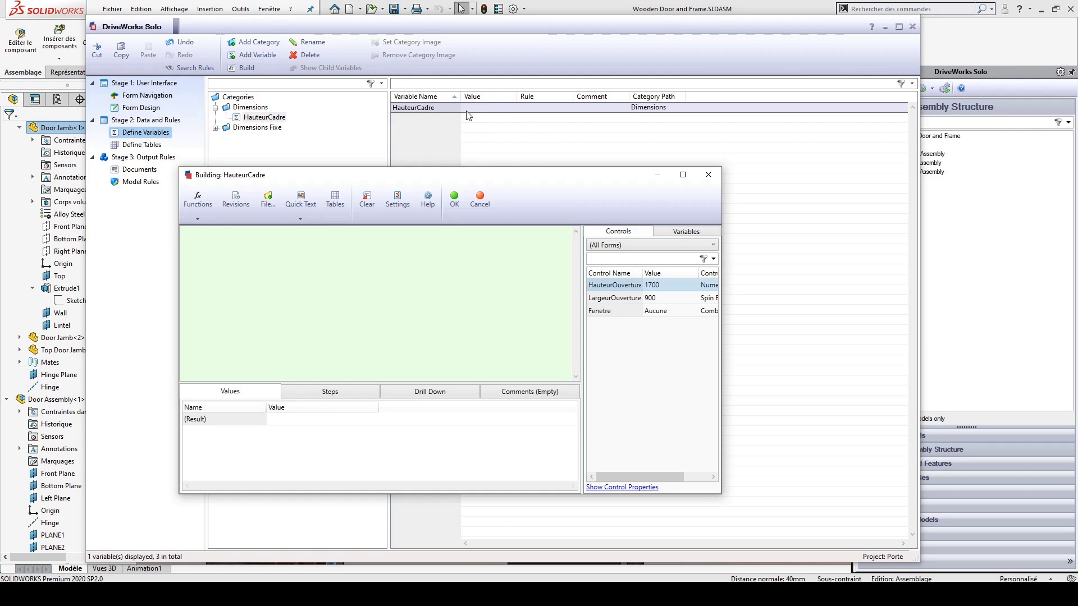
key(Escape)
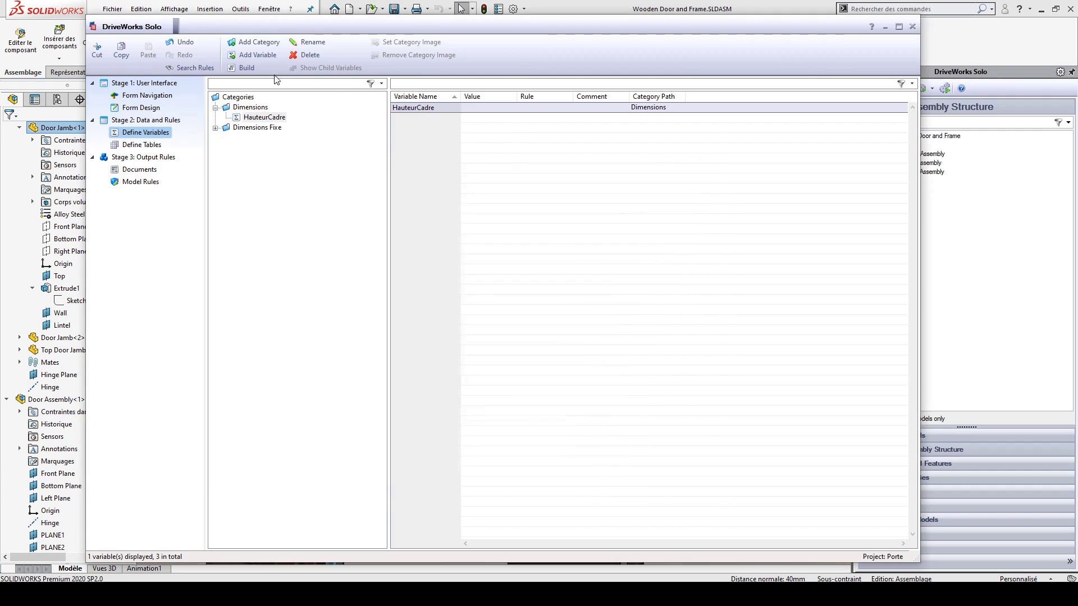
- Open the rule builder for HauteurCadre and enlarge it, showing control properties and full control names
click(250, 68)
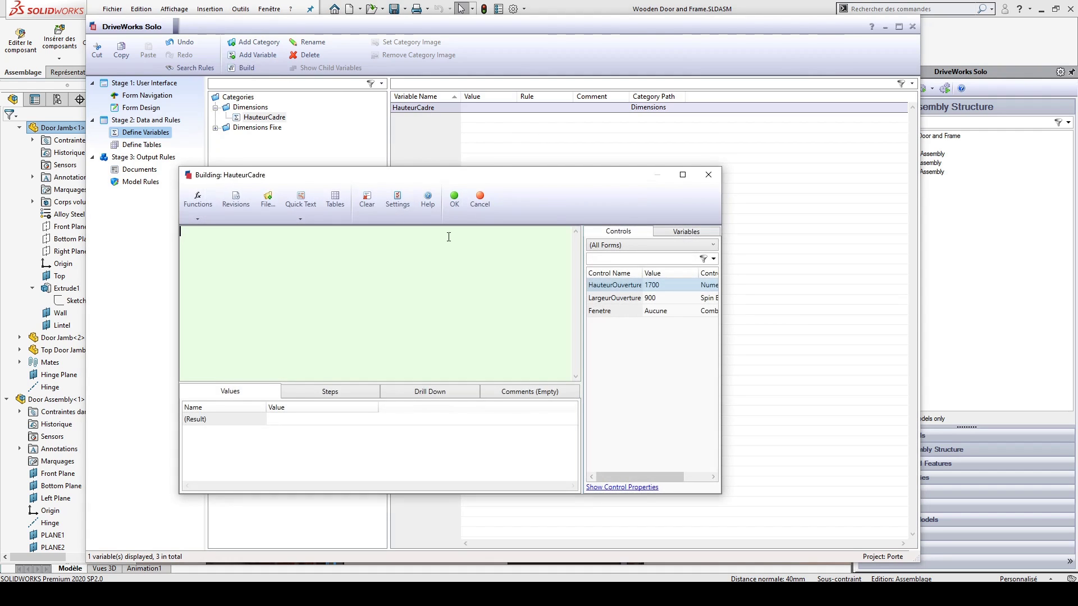
drag(499, 175, 432, 43)
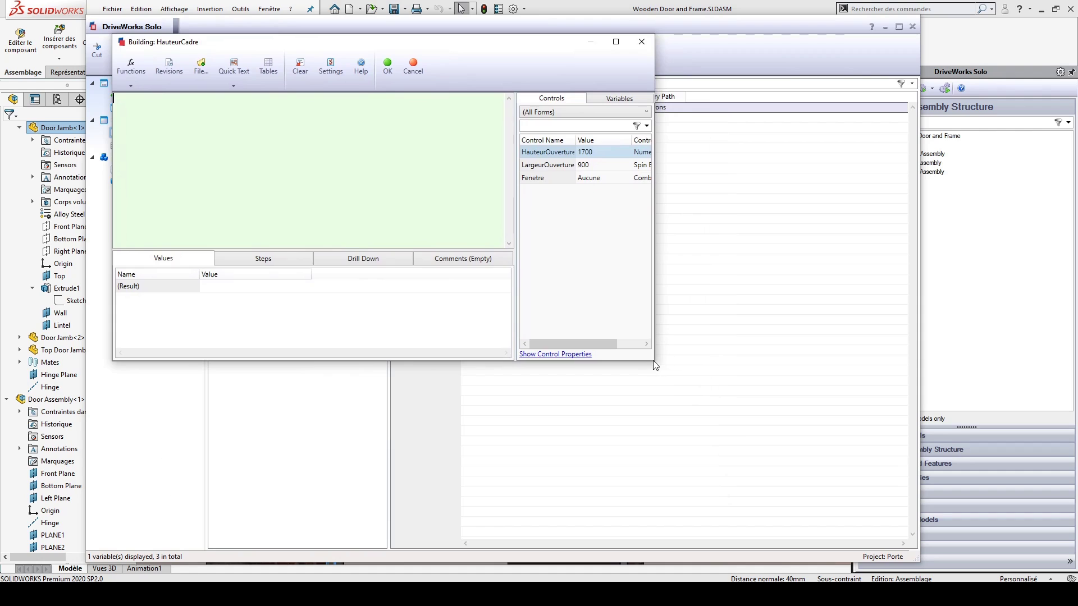
drag(654, 364, 889, 526)
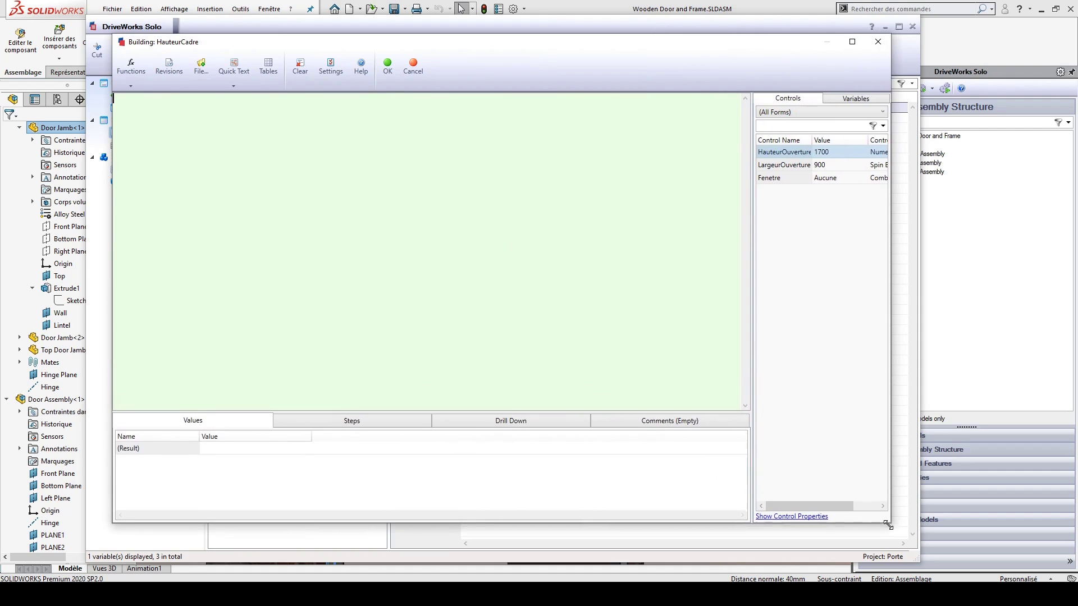
click(817, 516)
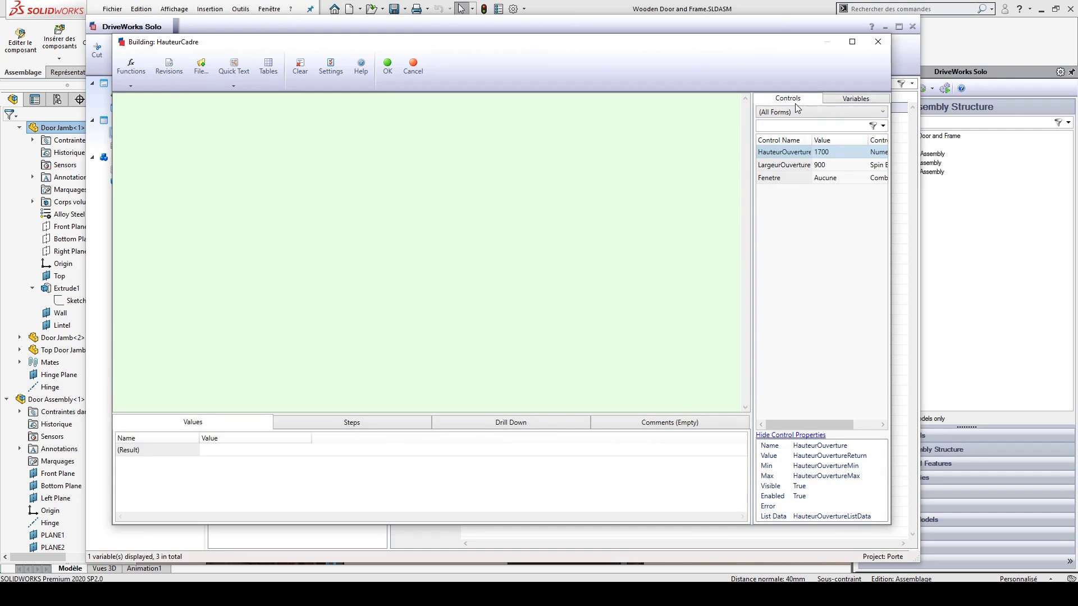
drag(752, 204, 659, 202)
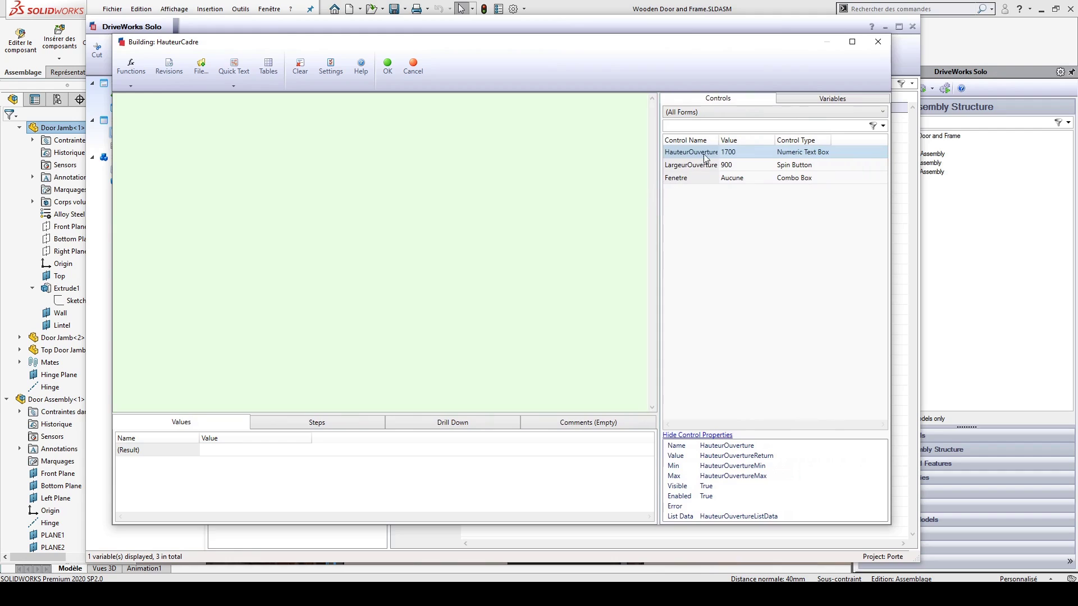
drag(718, 139, 751, 140)
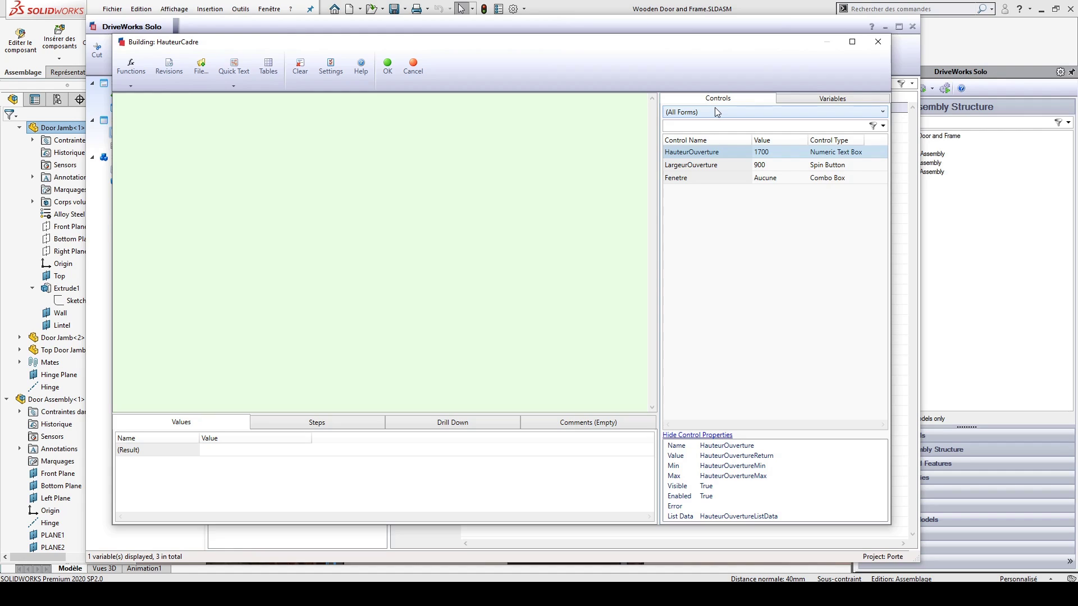
- Build the HauteurCadre rule as HauteurOuvertureReturn - DWVariableEspacementCadre, with spaces around the minus sign
double_click(686, 154)
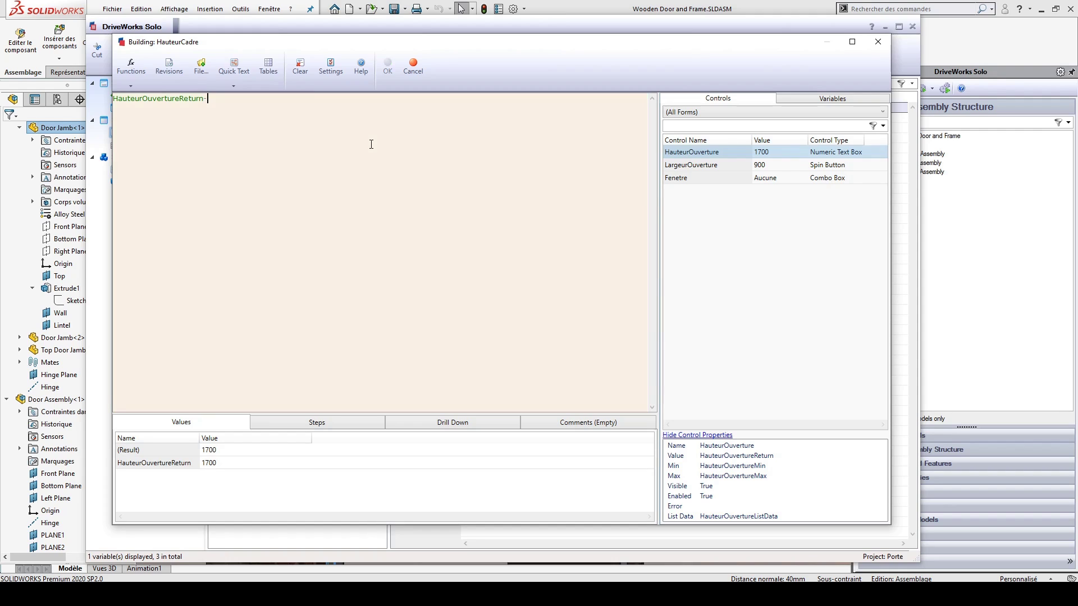
click(832, 97)
click(668, 135)
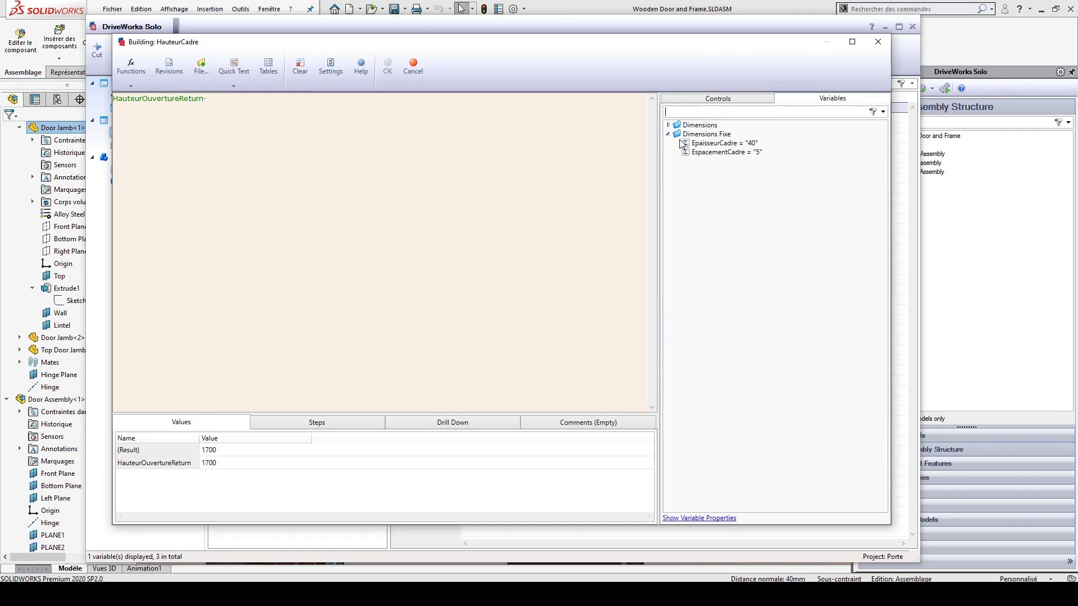
double_click(712, 153)
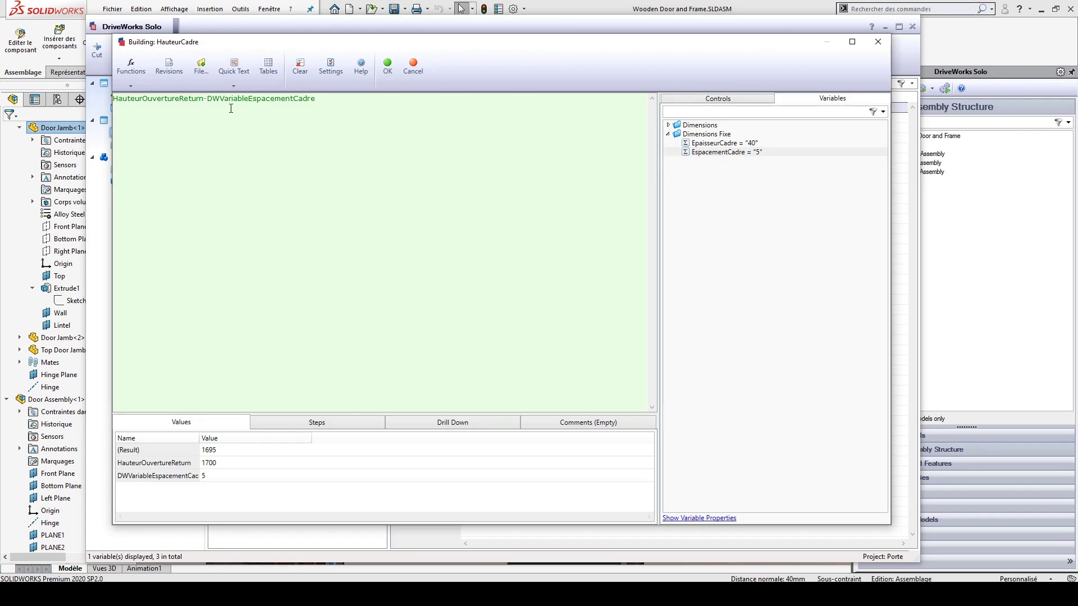
click(209, 100)
key(Left)
key(Left)
- Examine the HauteurCadre rule's values, calculation steps and drill-down, checking the operation and both references
drag(280, 415, 291, 348)
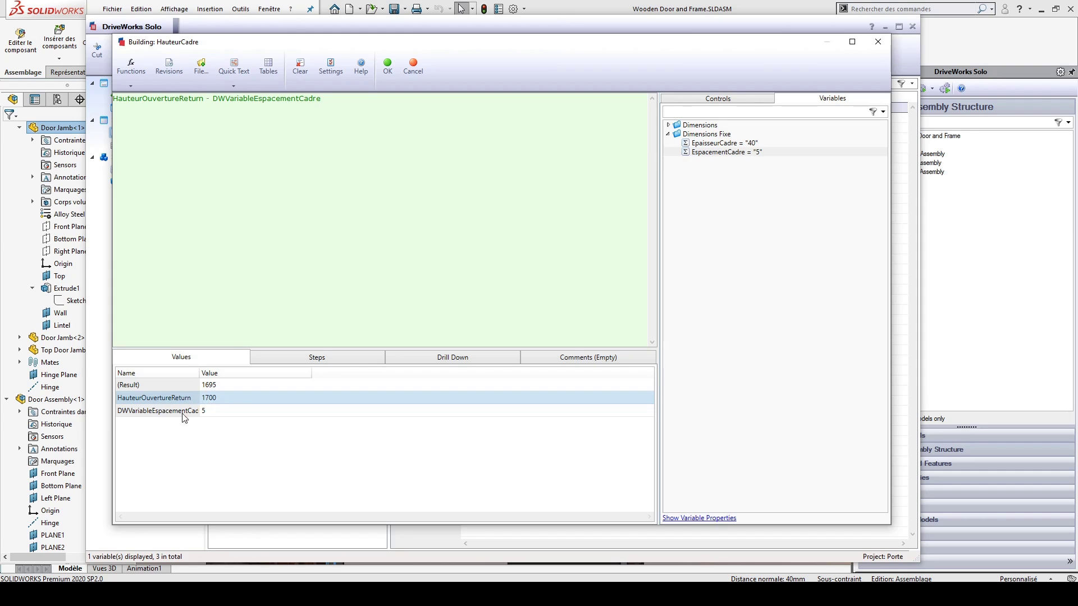
drag(198, 375, 253, 375)
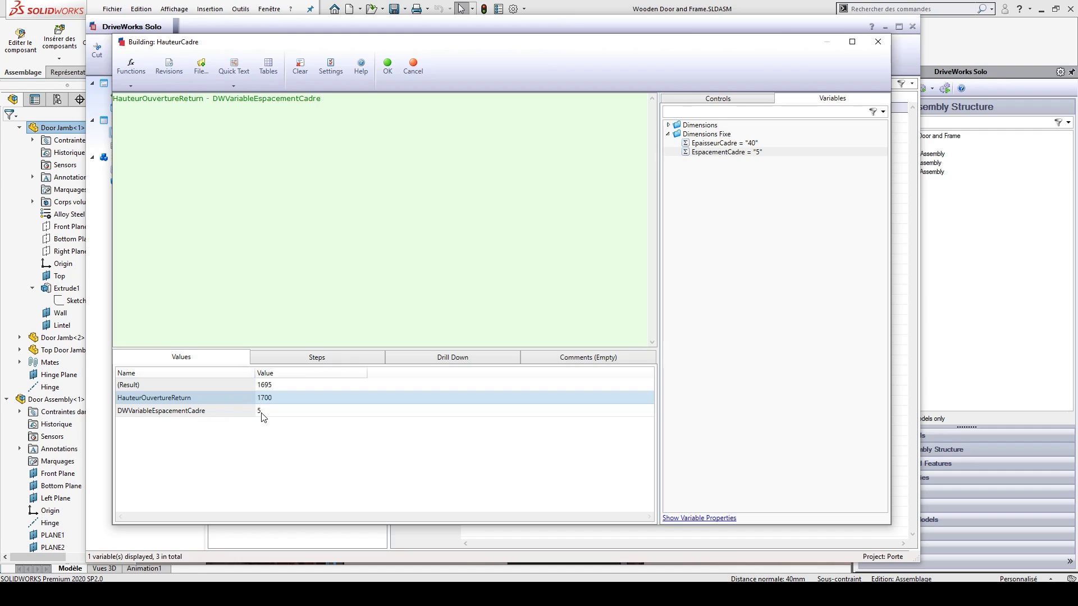
click(277, 386)
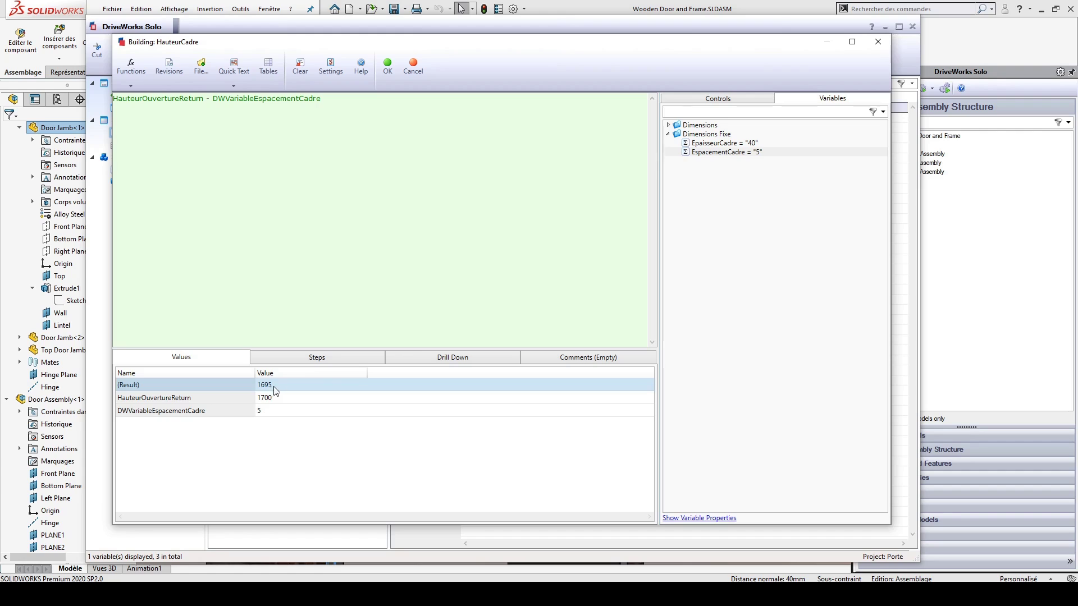
click(328, 359)
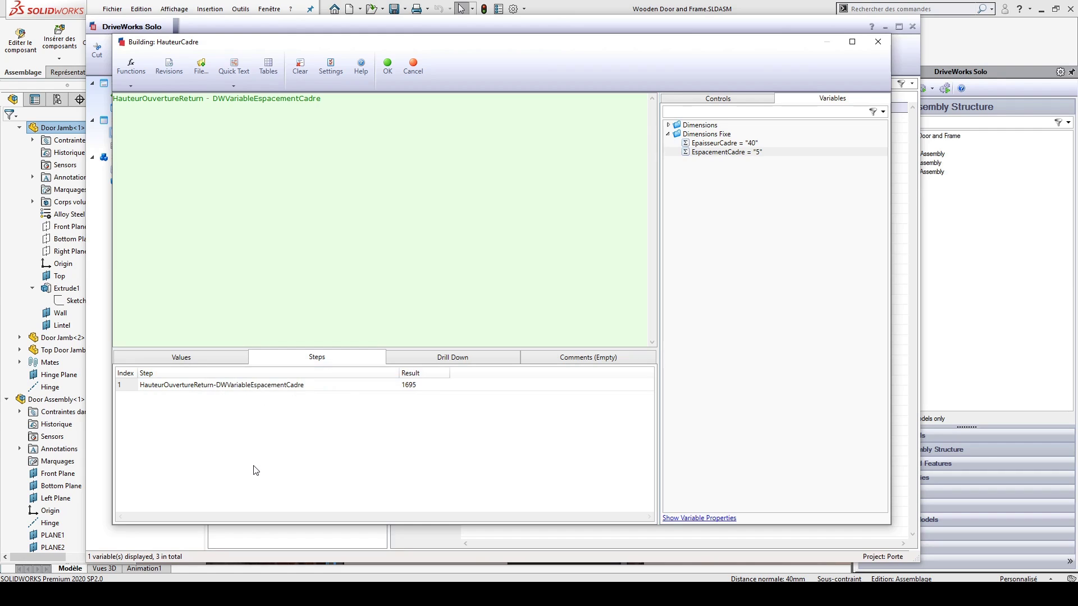
click(473, 358)
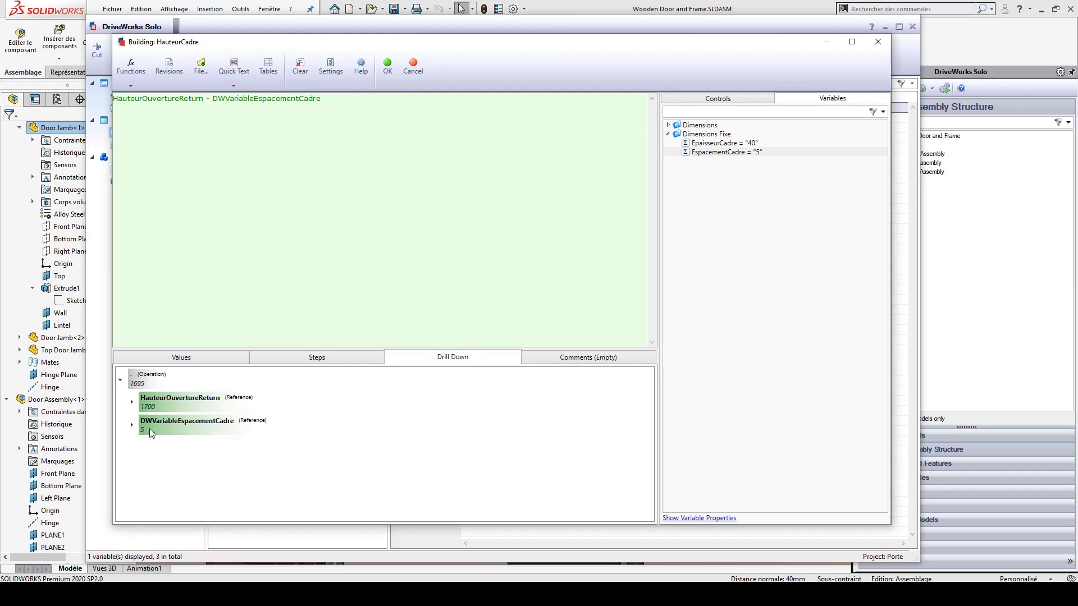
click(146, 387)
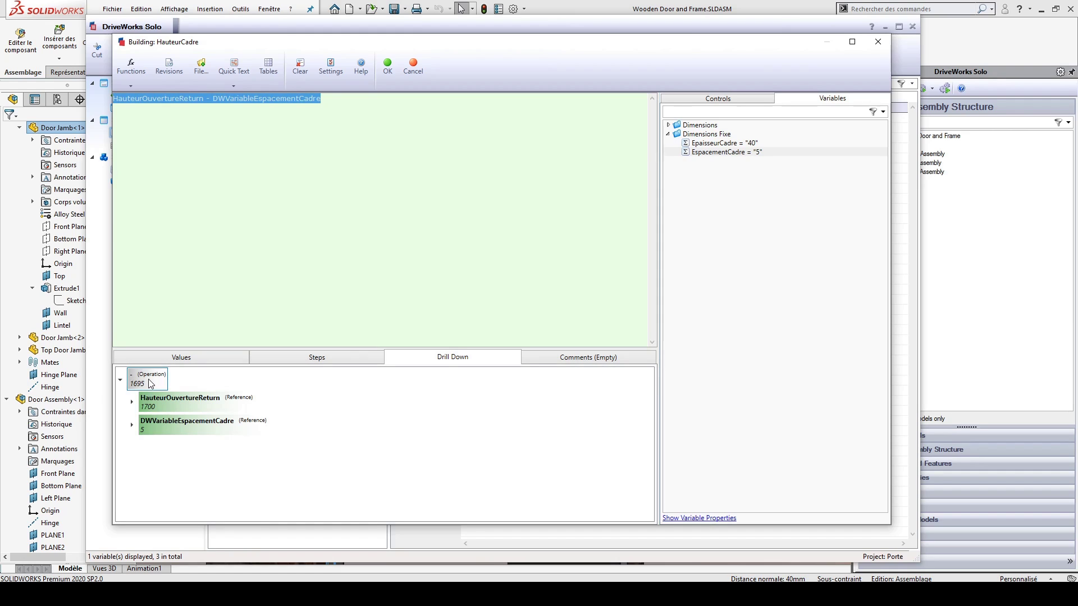
click(159, 404)
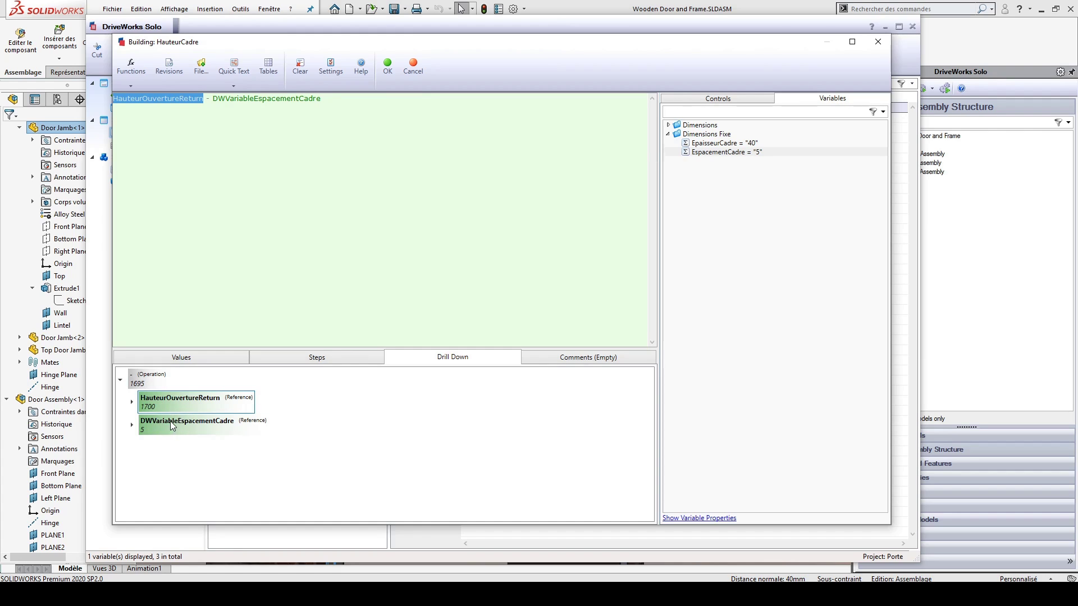
click(174, 425)
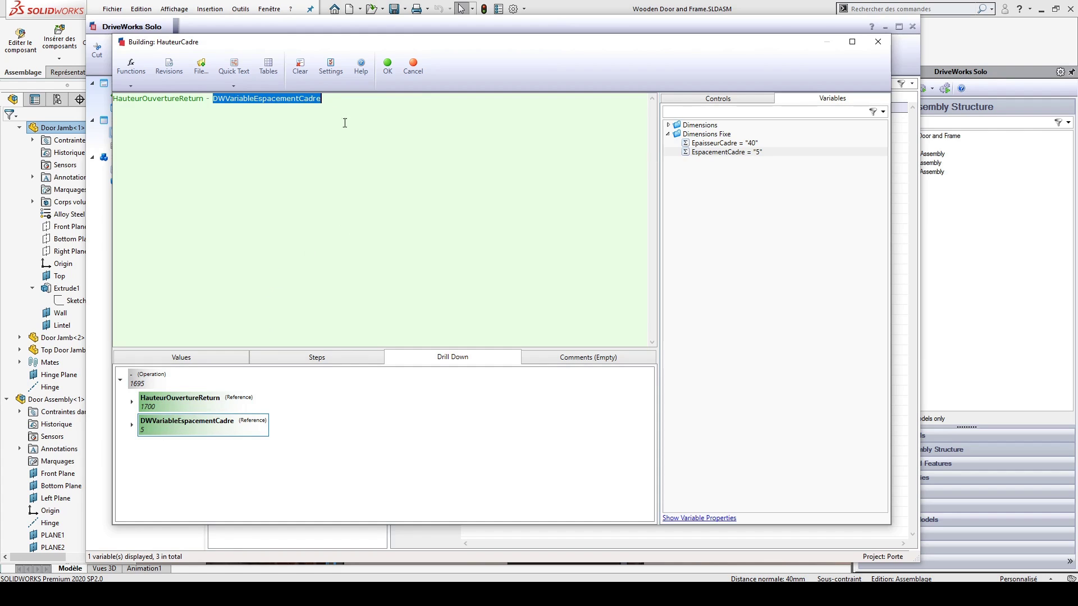
- Check the HauteurOuvertureReturn term in the HauteurCadre formula and save the rule
click(201, 123)
drag(202, 102, 112, 102)
click(203, 103)
drag(204, 103, 105, 103)
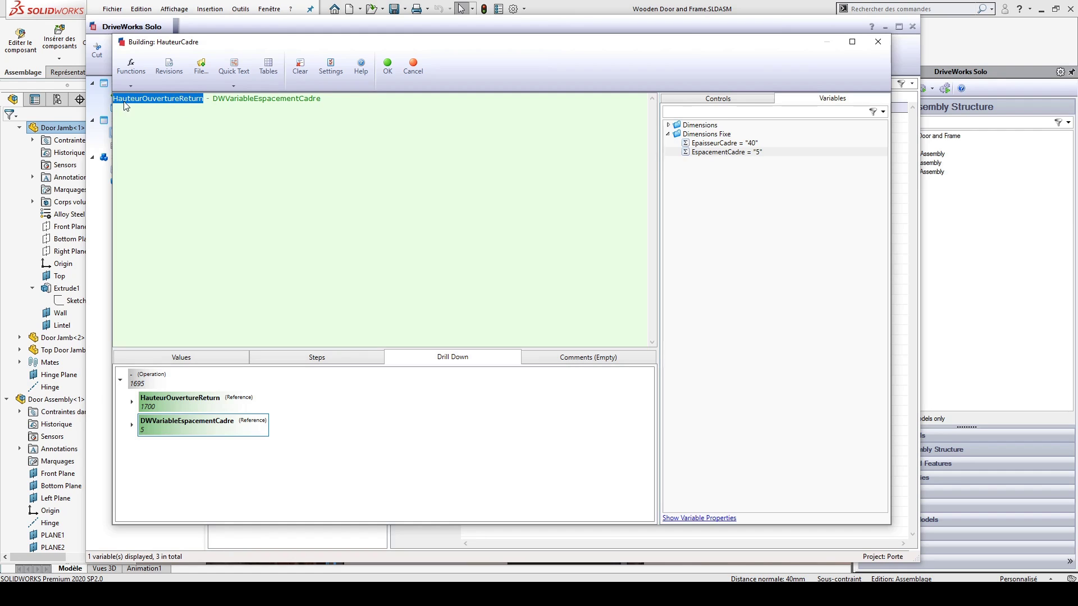
click(207, 103)
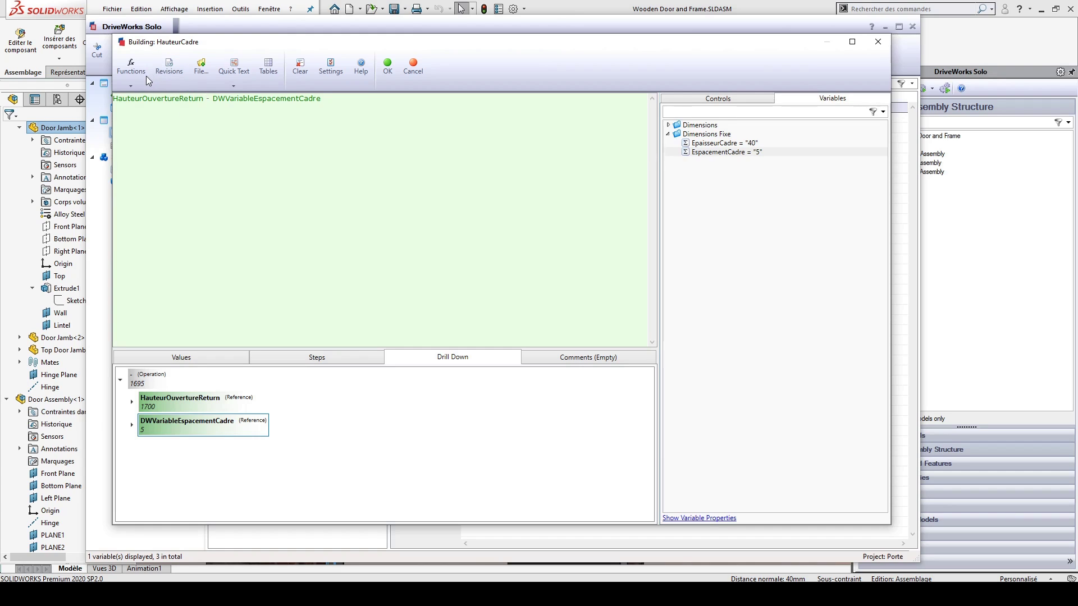
click(386, 70)
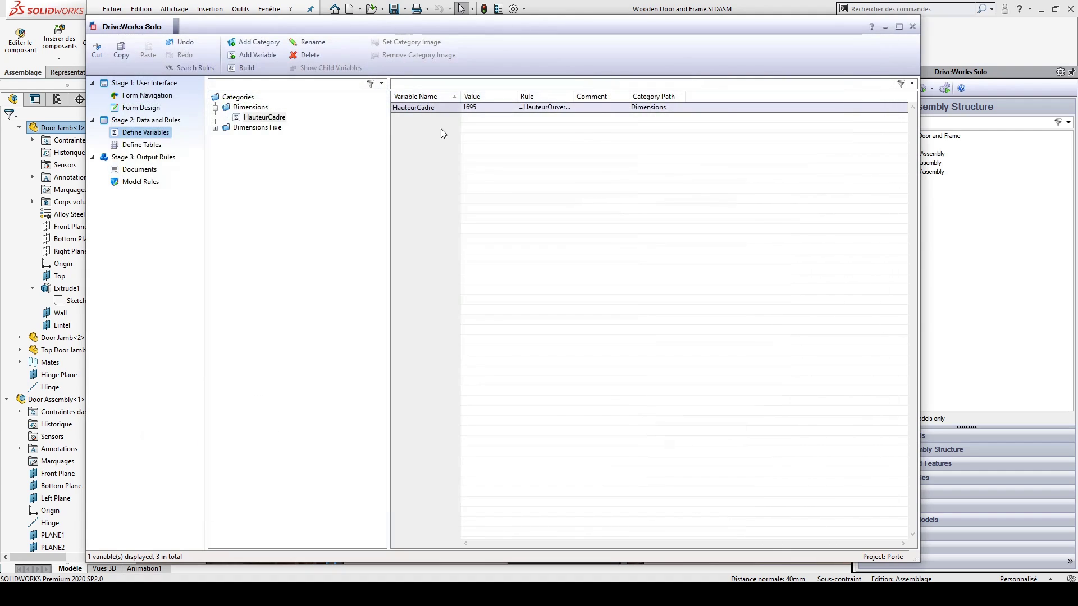
- Add a LargeurCadre variable to the Dimensions category and save LargeurOuvertureReturn as its rule
click(257, 55)
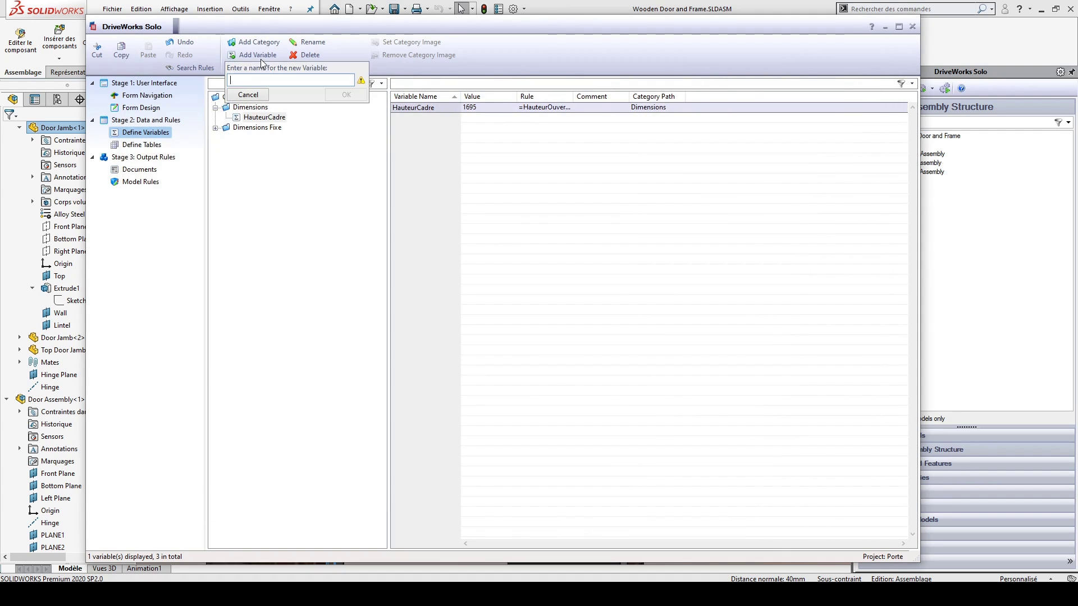
text(LargeurCadre)
key(Return)
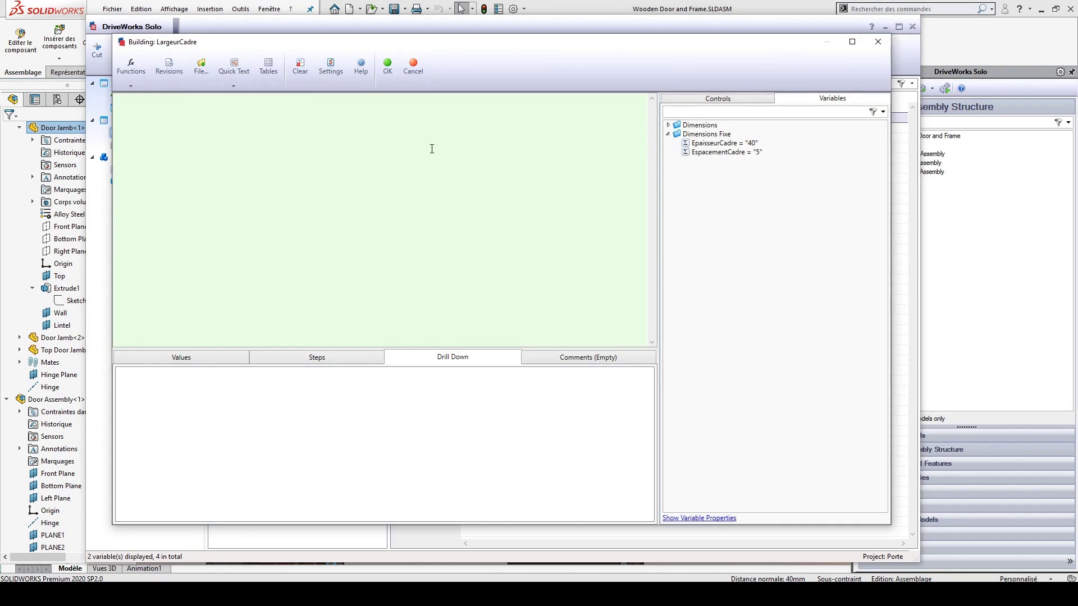
click(686, 101)
double_click(683, 166)
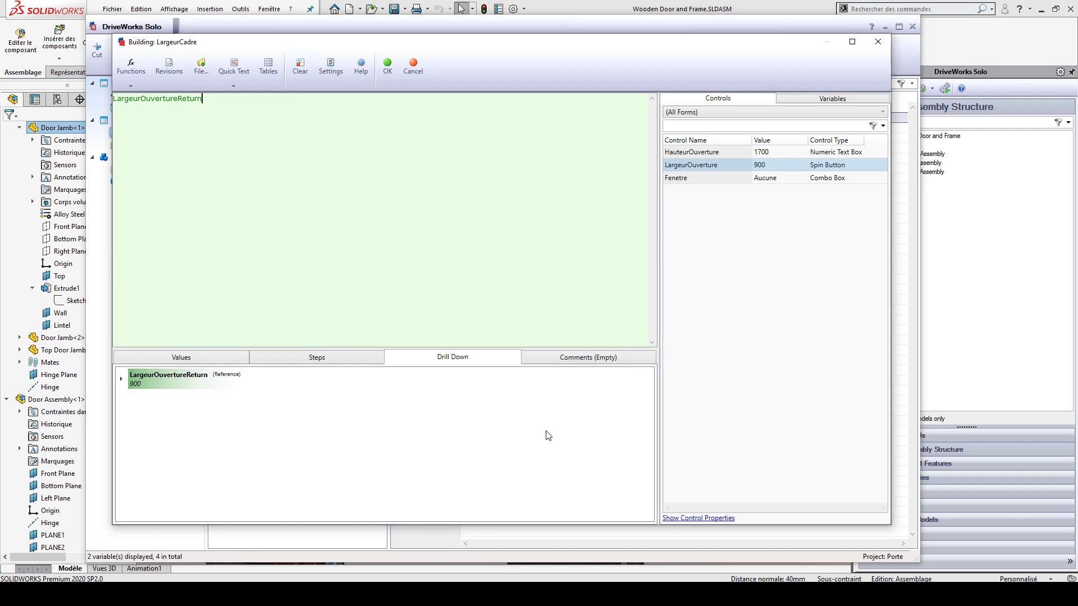
click(402, 66)
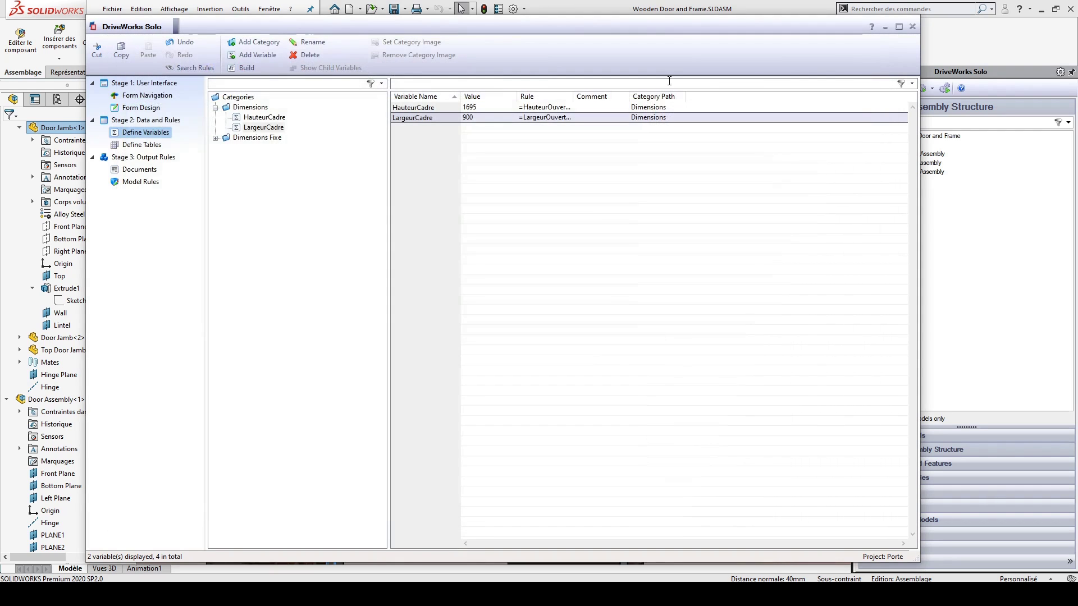
- Leave the project window and examine the gaps between frame and wall at both upper corners of the door opening
click(913, 27)
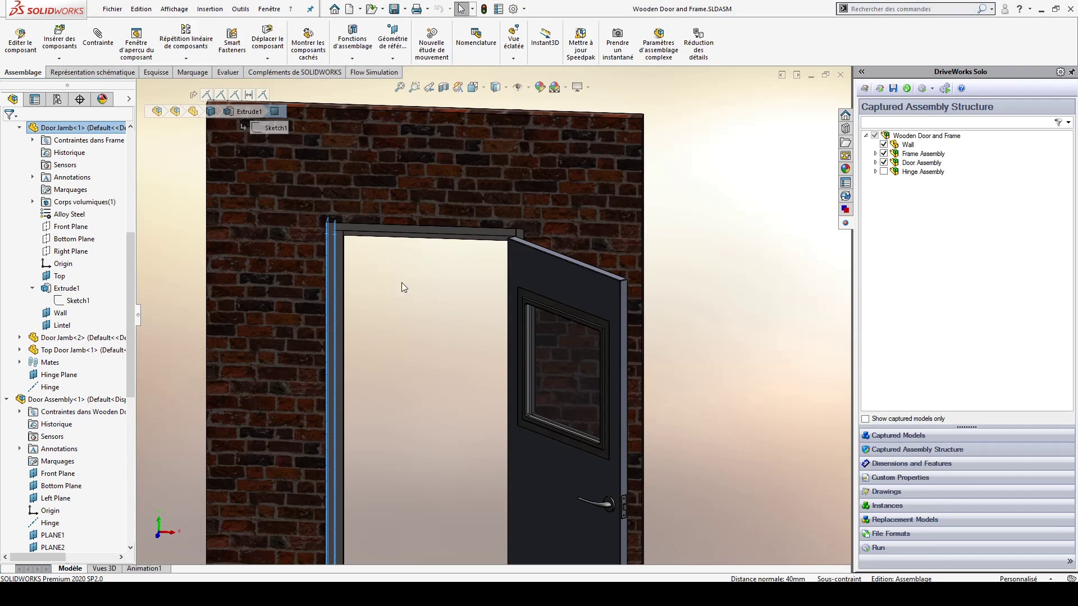
scroll(528, 249, down, 5)
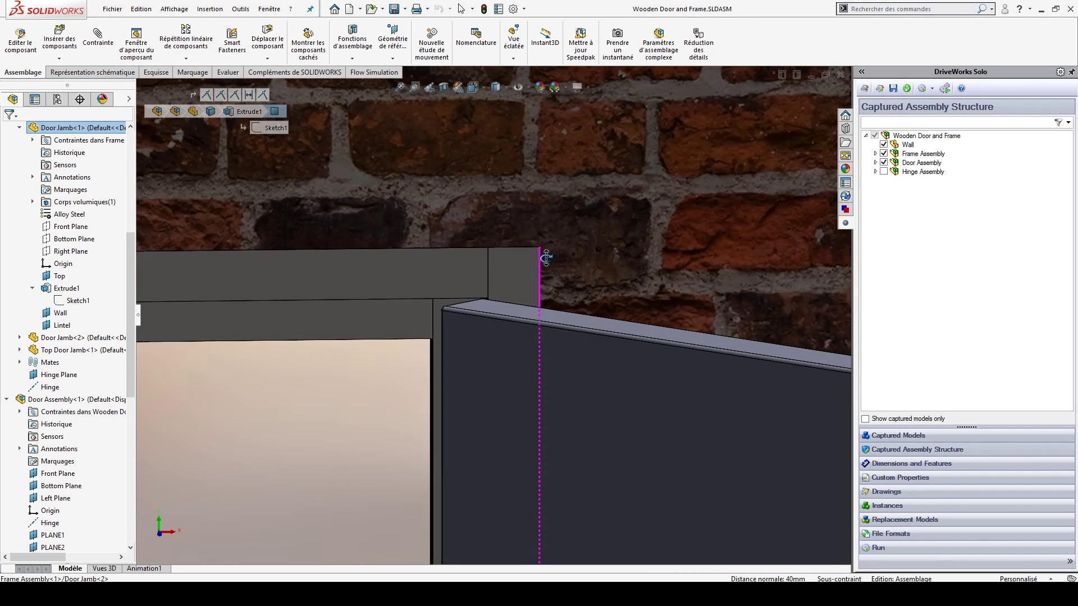
scroll(546, 257, up, 4)
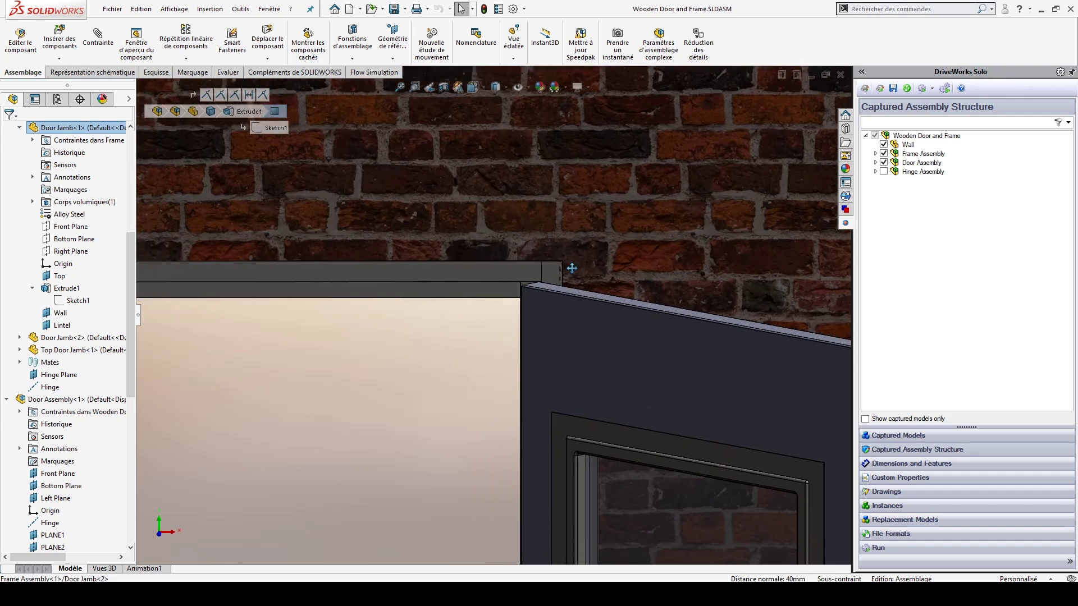
scroll(571, 269, up, 3)
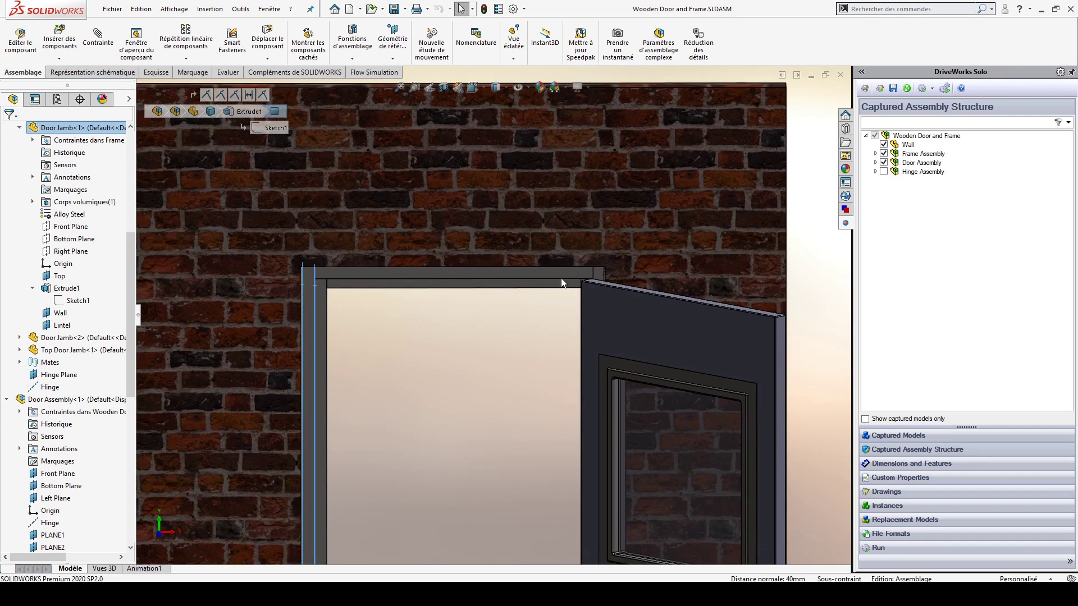
scroll(561, 278, up, 3)
middle_drag(372, 316, 440, 204)
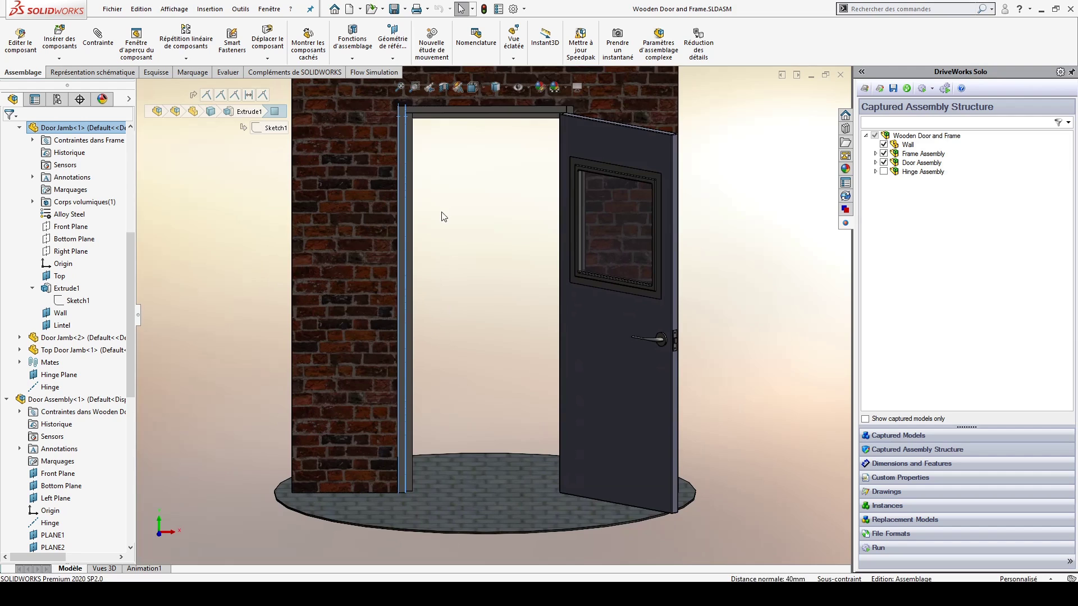
scroll(440, 236, down, 6)
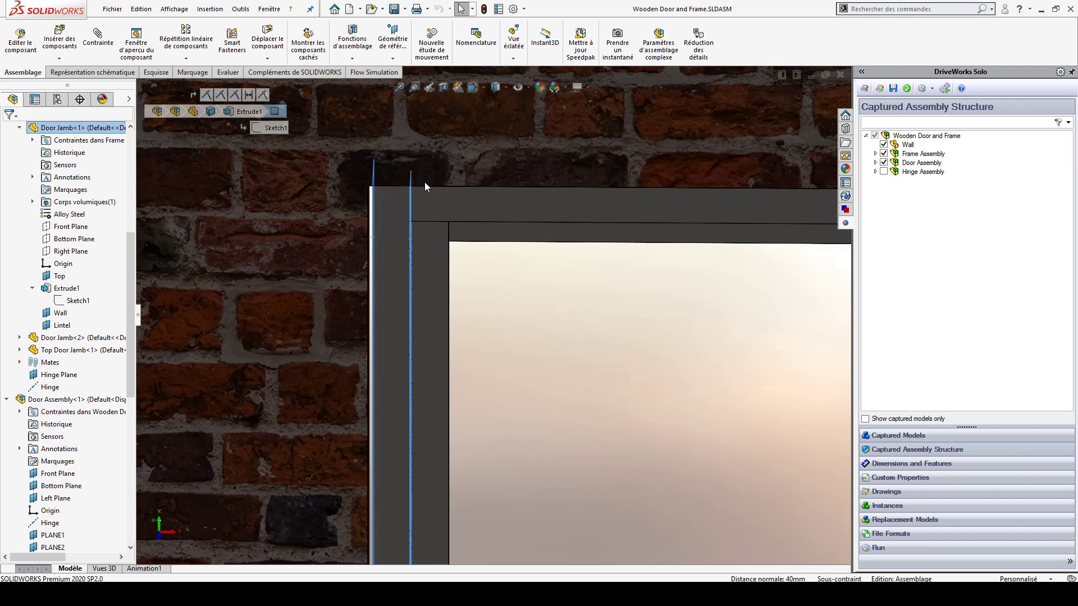
mouse_move(425, 181)
middle_down()
mouse_move(429, 144)
mouse_move(436, 191)
middle_up()
scroll(432, 194, up, 8)
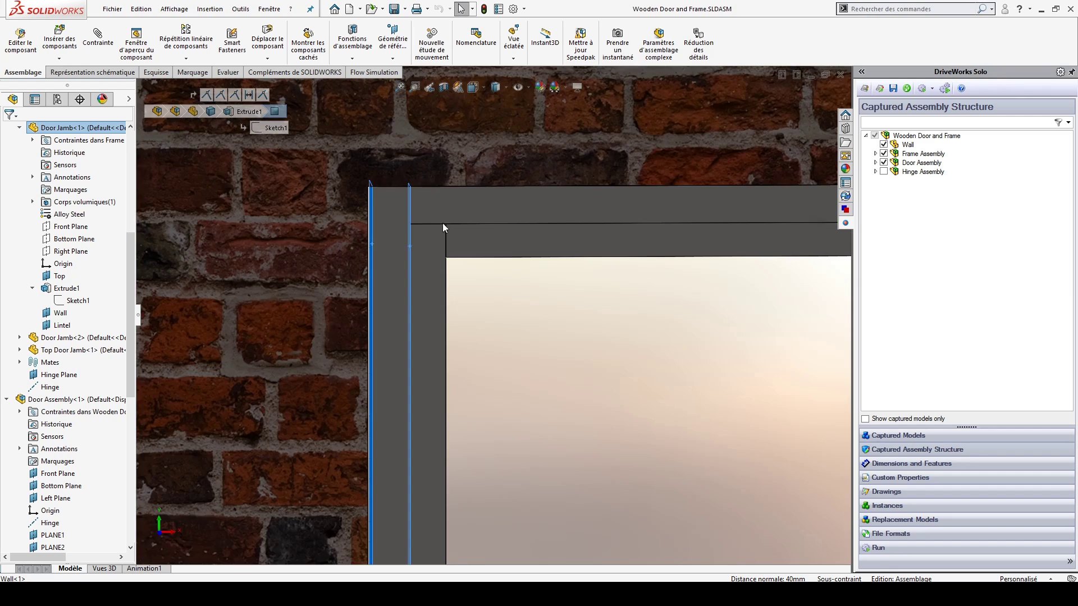
scroll(556, 449, up, 2)
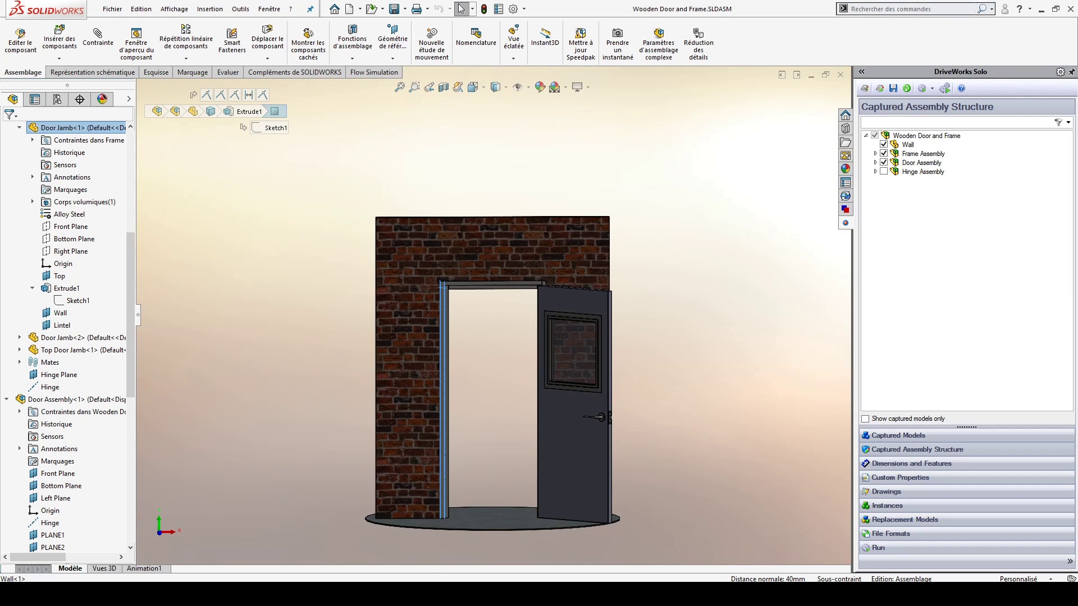
- Reopen the project and extend the LargeurCadre rule to LargeurOuvertureReturn - 2 * DWVariableEspacementCadre, saving it
click(880, 88)
double_click(497, 118)
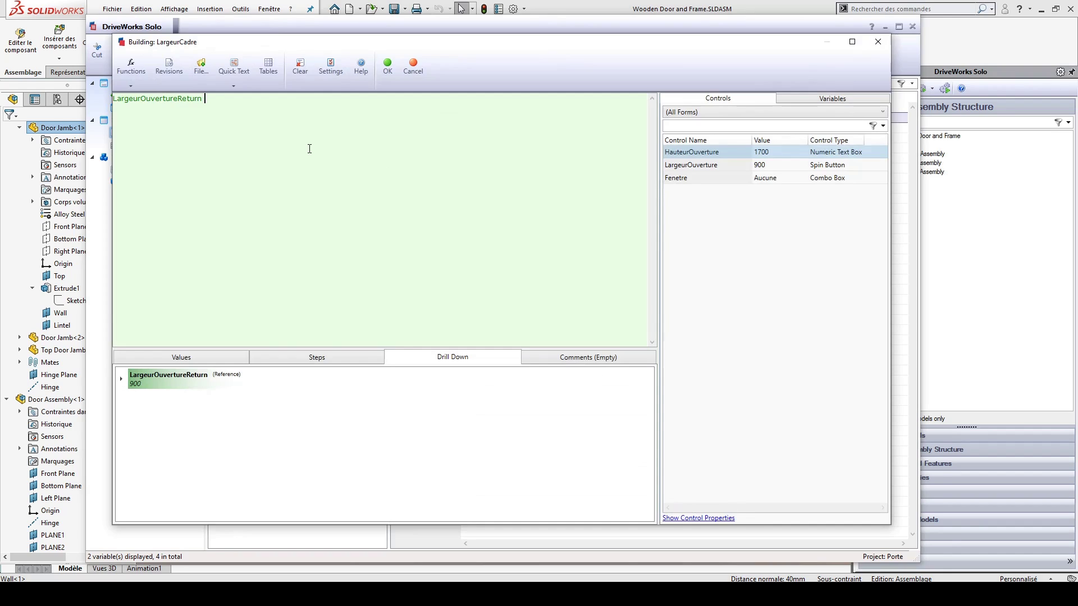
text(-)
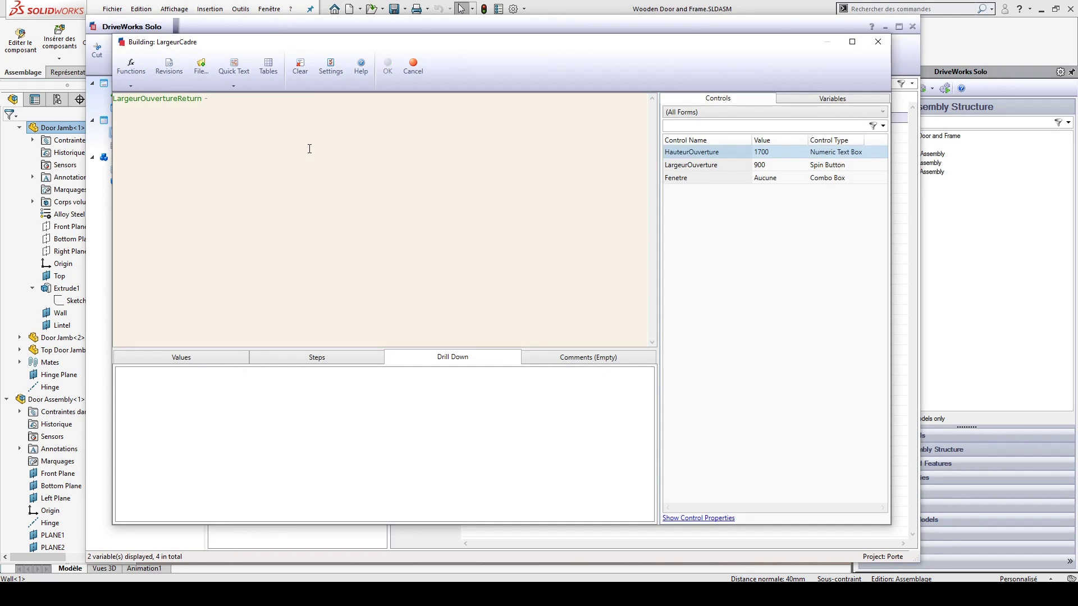
text( 2 *)
click(781, 99)
double_click(720, 153)
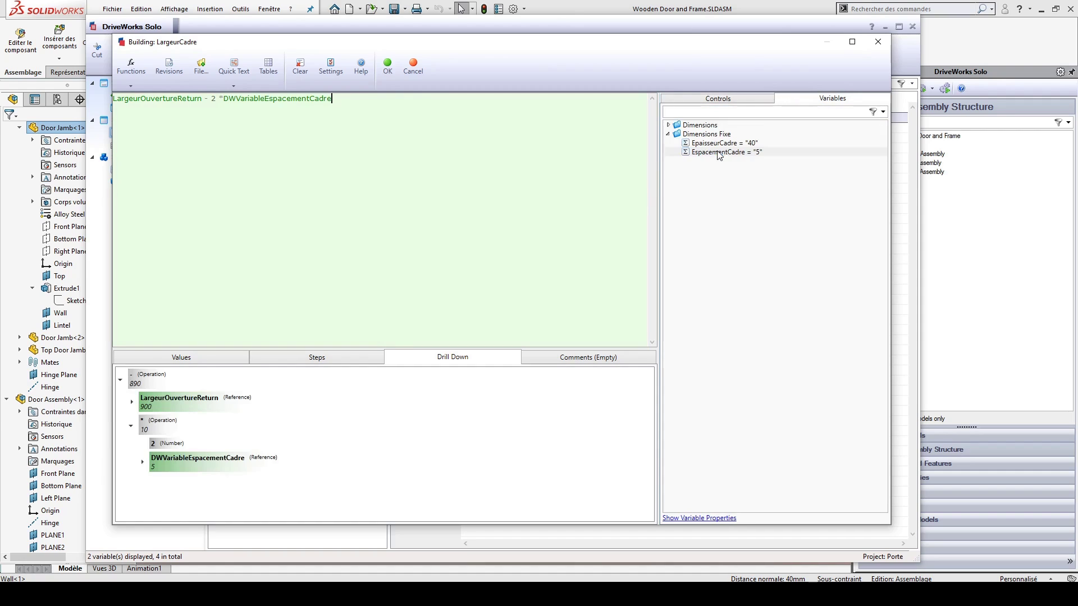
click(388, 65)
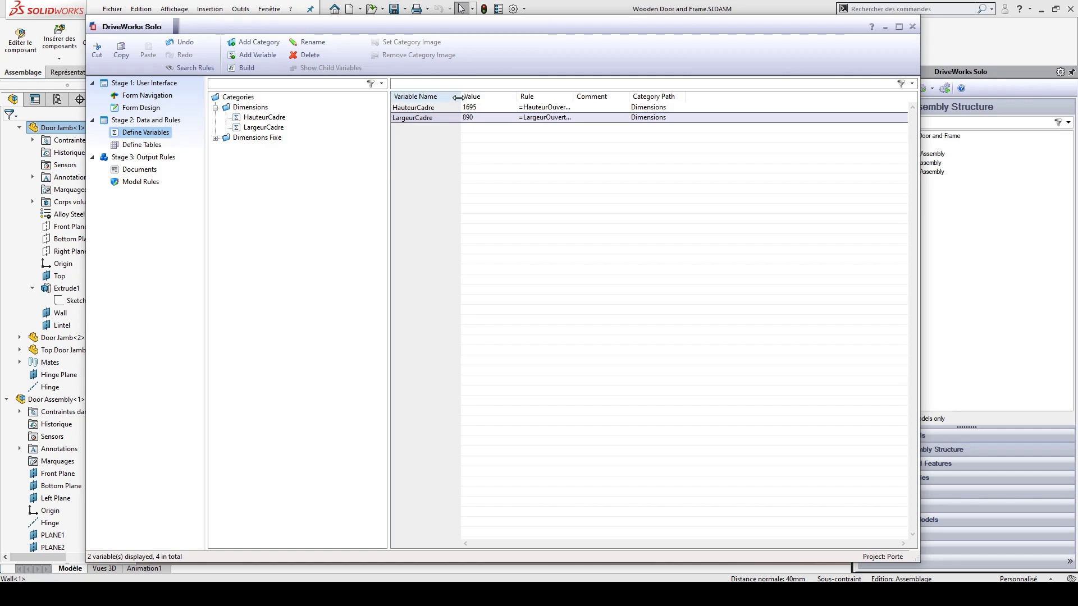
drag(462, 107, 455, 106)
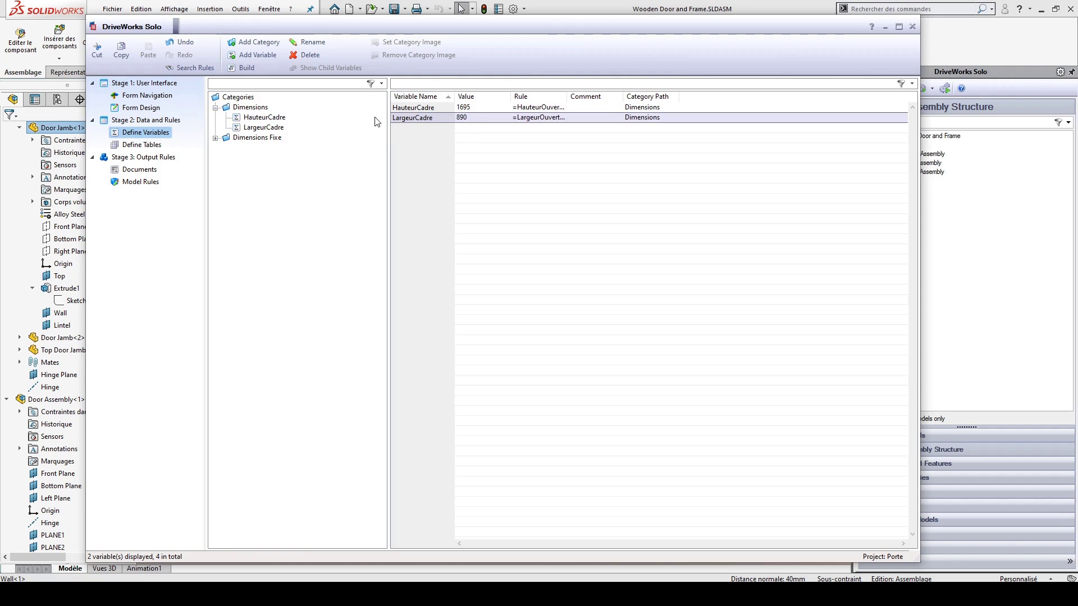
click(278, 128)
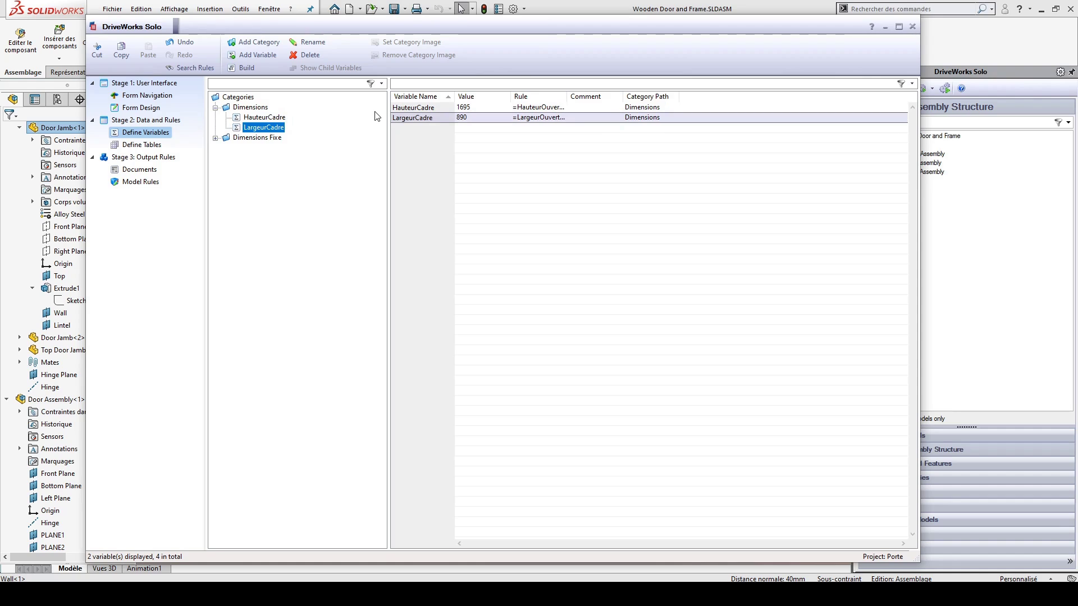
click(417, 143)
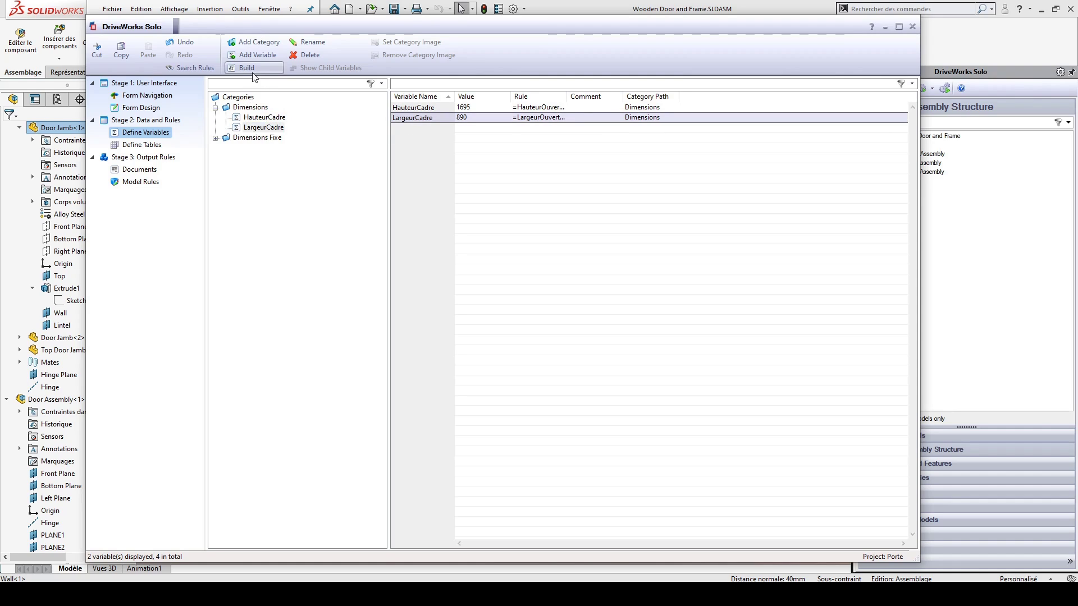
- Add a variable named HauteurPorte to the Dimensions category
click(250, 57)
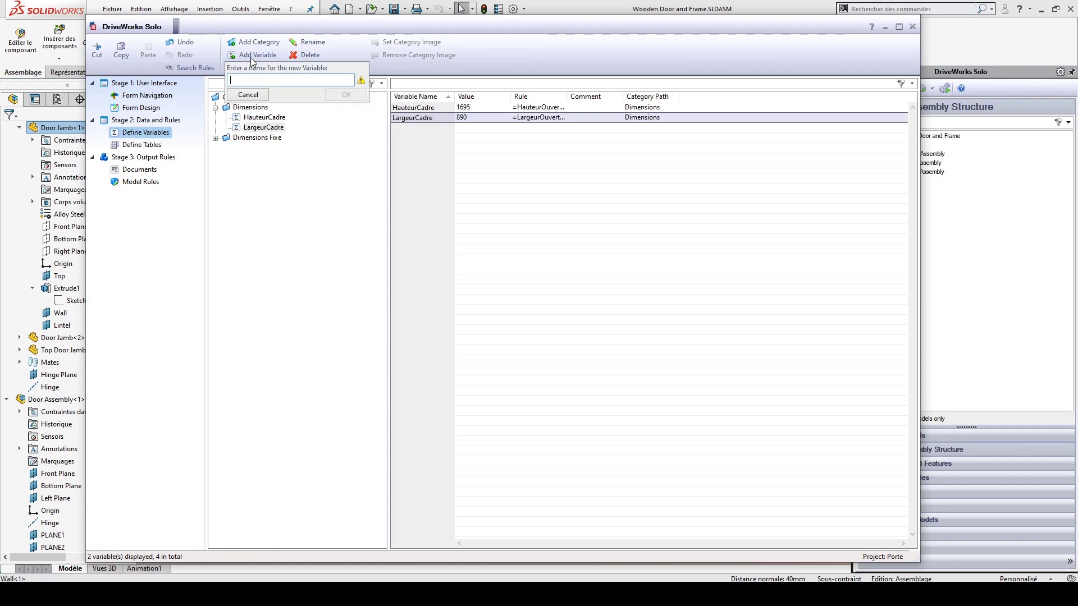
text(HauteurPorte)
key(Return)
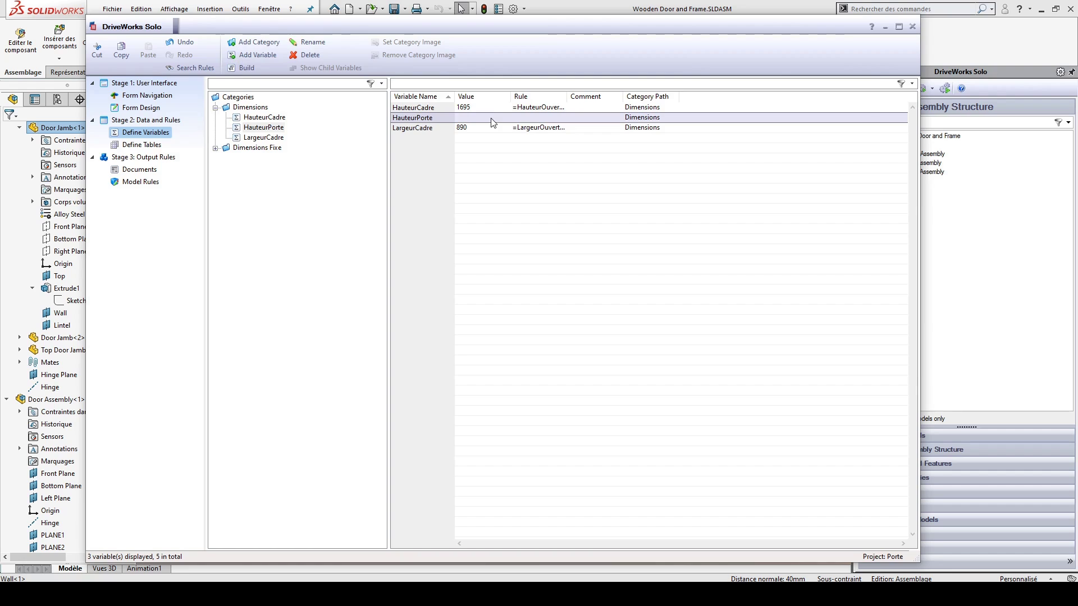
- Build and save the HauteurPorte rule as DWVariableHauteurCadre - DWVariableEpaisseurCadre
double_click(493, 122)
drag(570, 46, 583, 55)
click(726, 106)
click(807, 108)
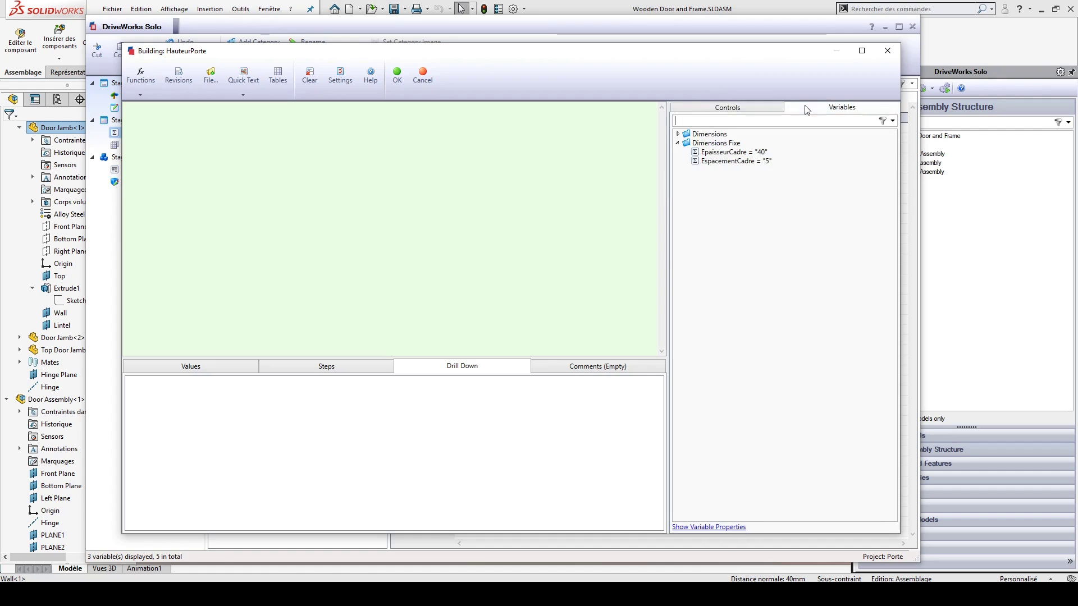
double_click(683, 134)
double_click(735, 143)
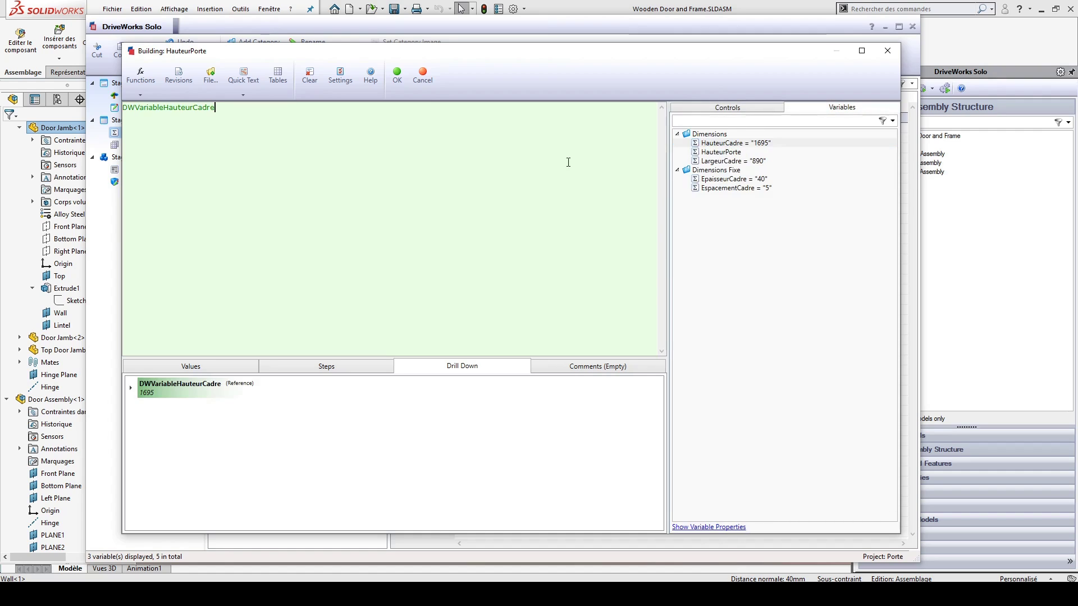
text(-)
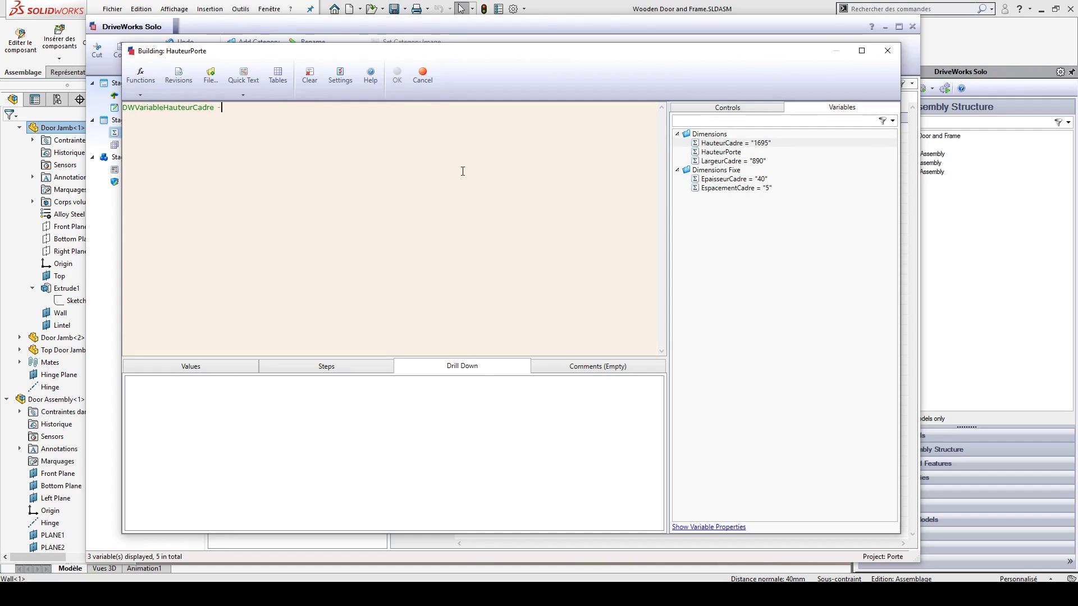
double_click(720, 180)
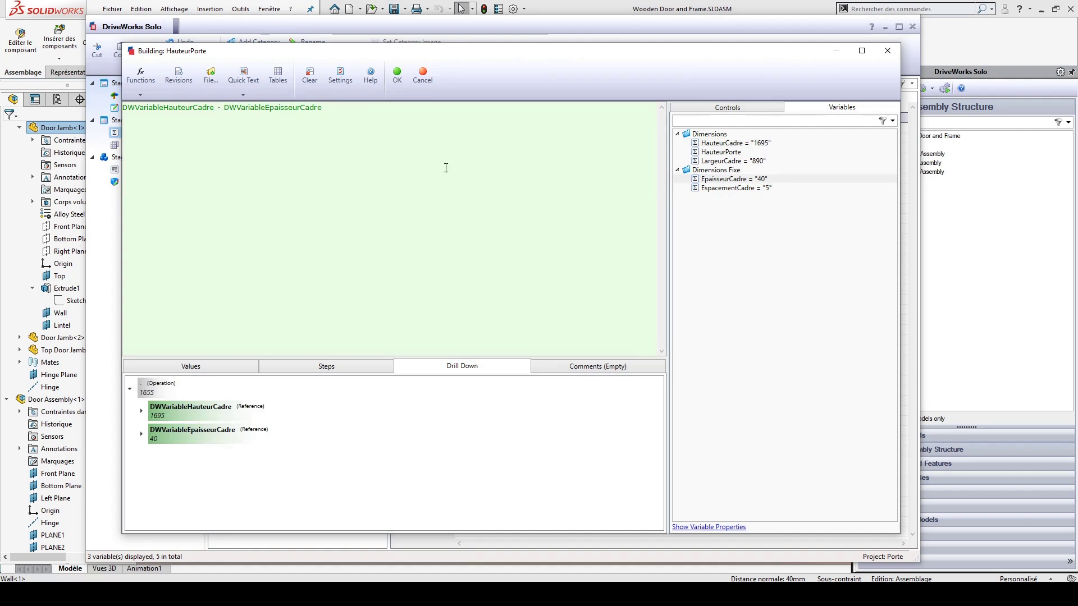
click(398, 82)
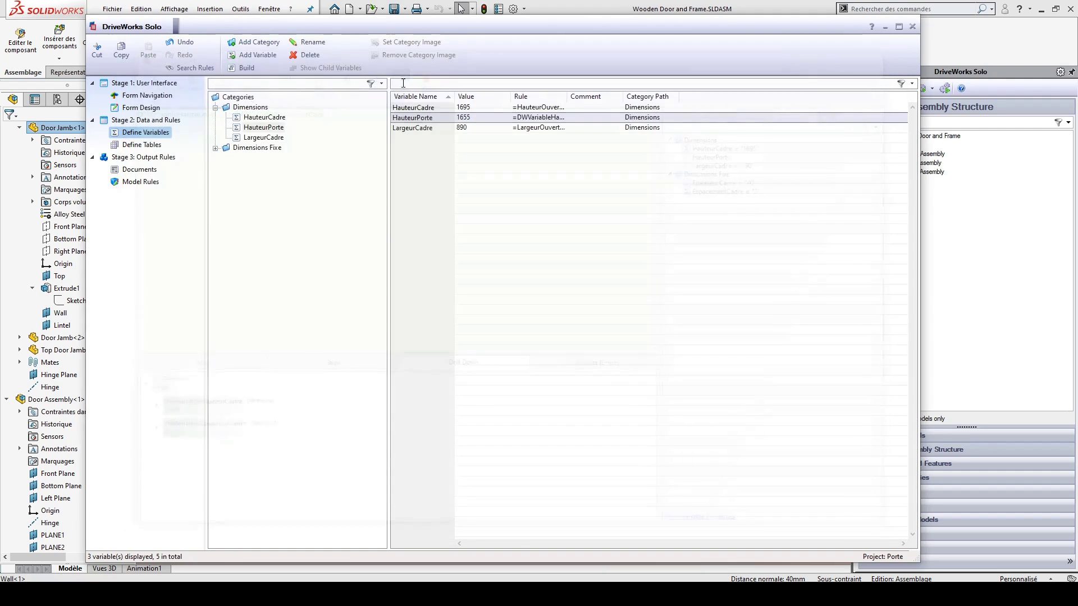
- Add a LargeurPorte variable to the Dimensions category with the rule DWVariableLargeurCadre - 2 * DWVariableEpaisseurCadre
click(264, 56)
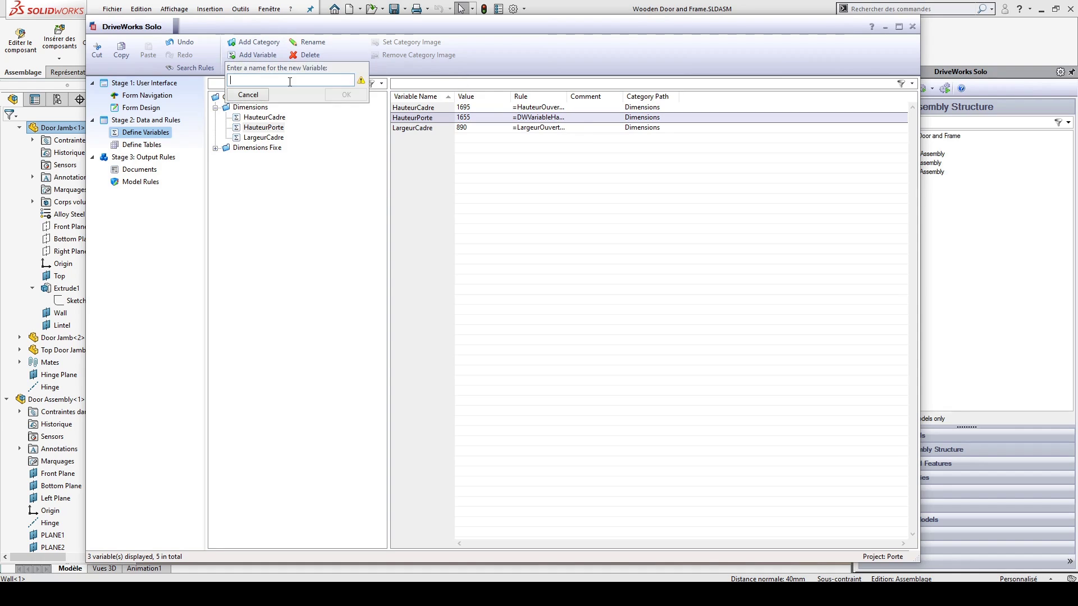
text(LargeurPorte)
key(Return)
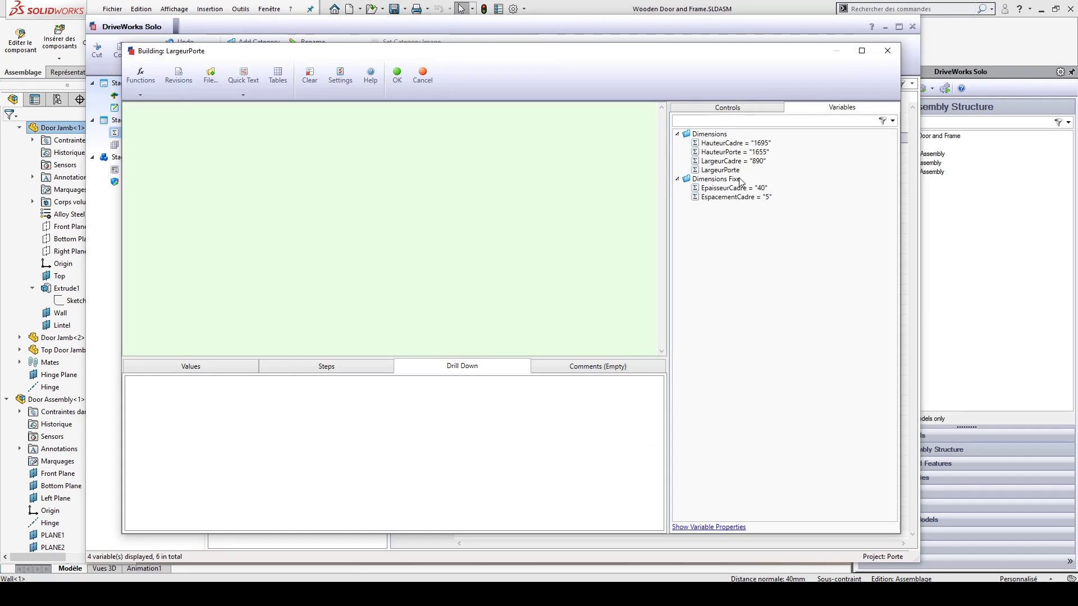
double_click(732, 163)
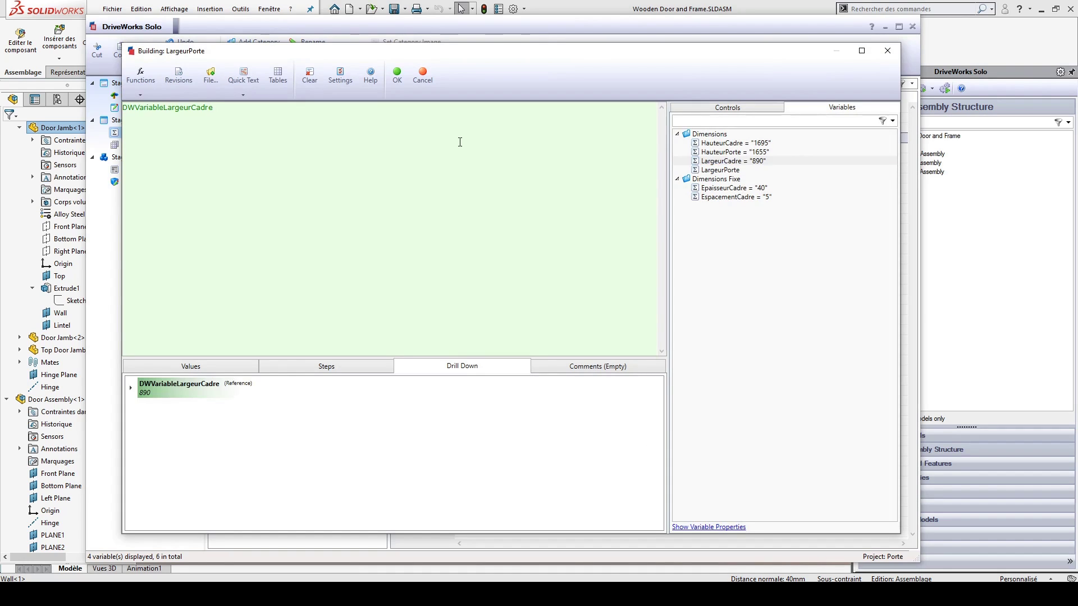
text(- 2 *)
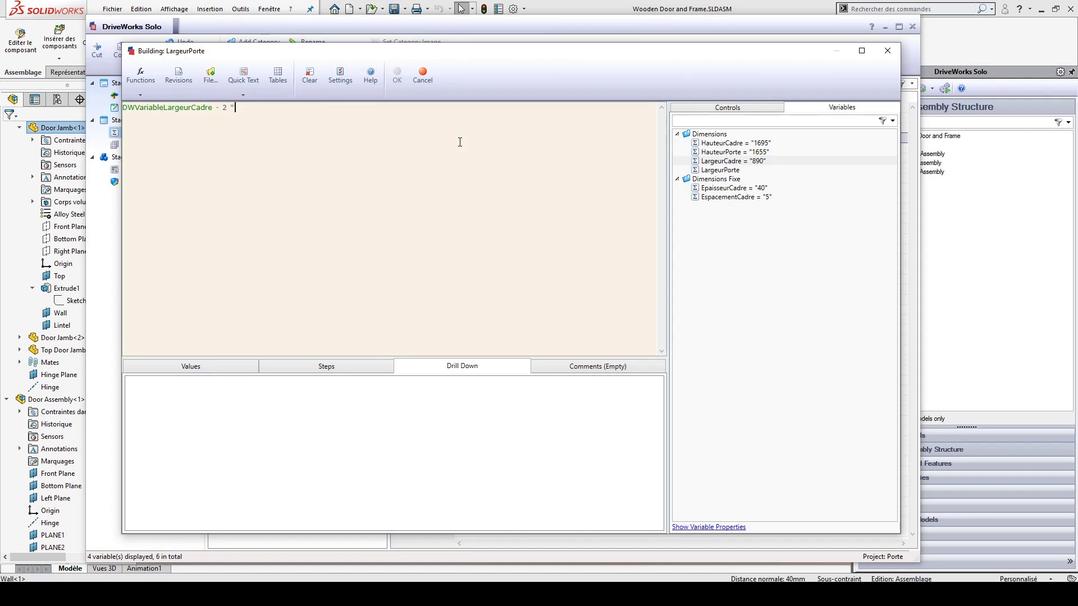
double_click(728, 189)
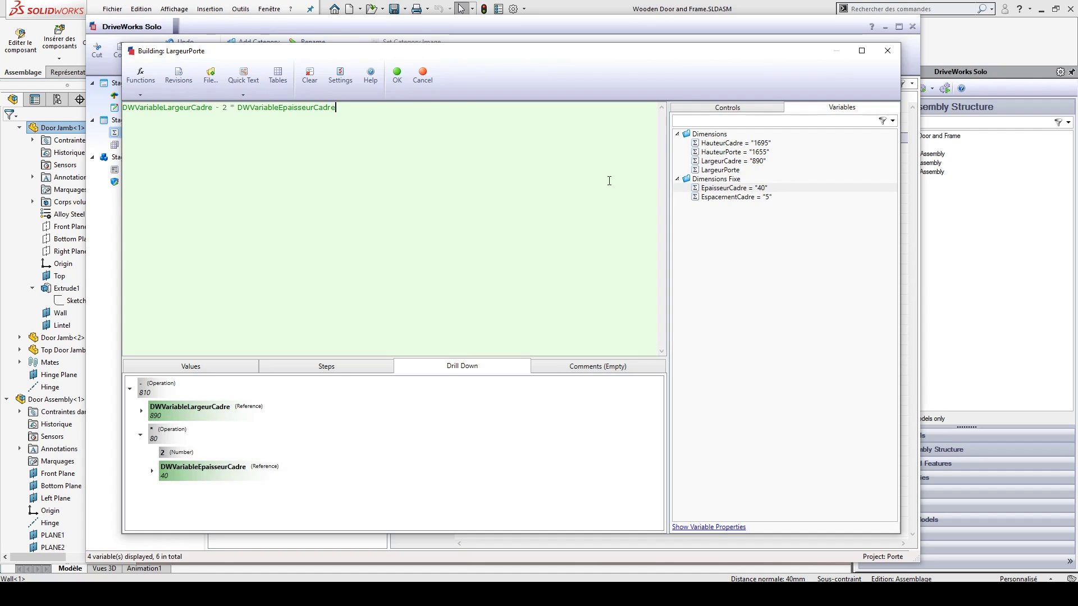
click(397, 77)
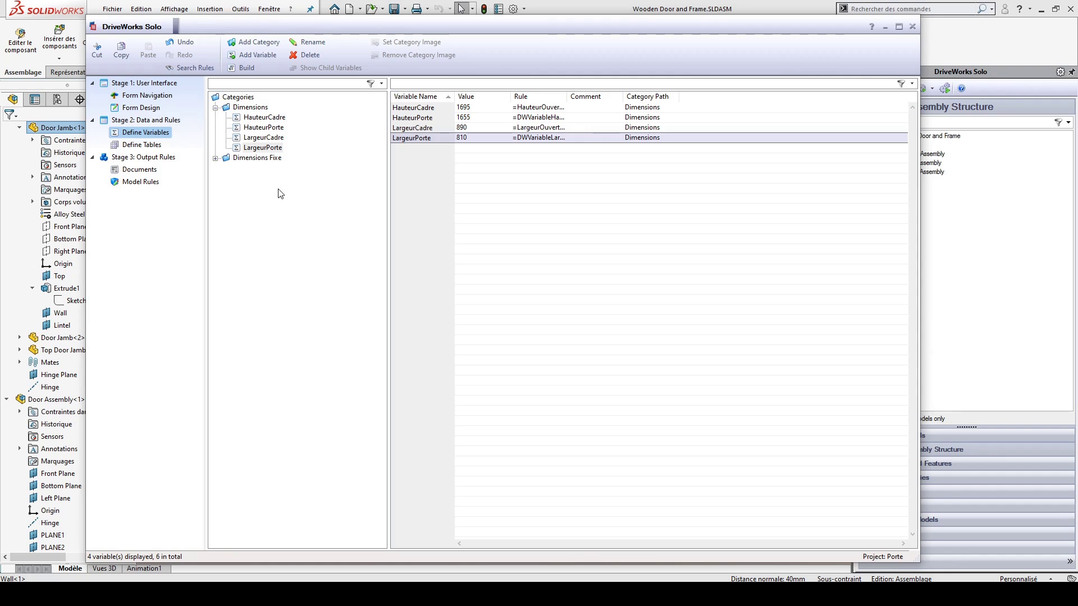
- Add a numeric text box named LargeurFenetre to the Details form, below the Fenetre combo box
click(133, 108)
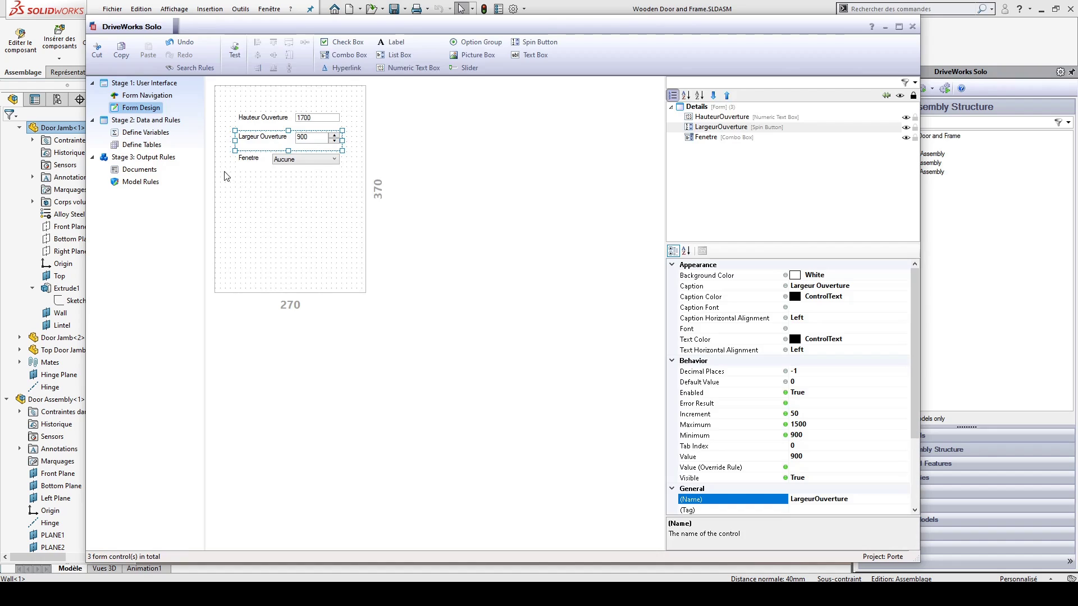
drag(228, 171, 364, 263)
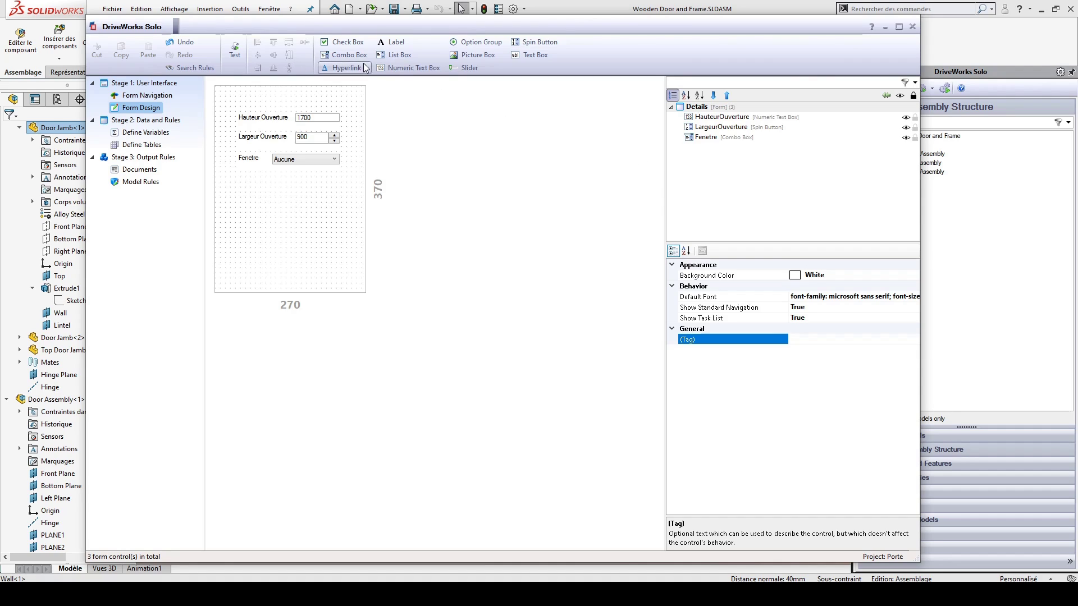
click(422, 76)
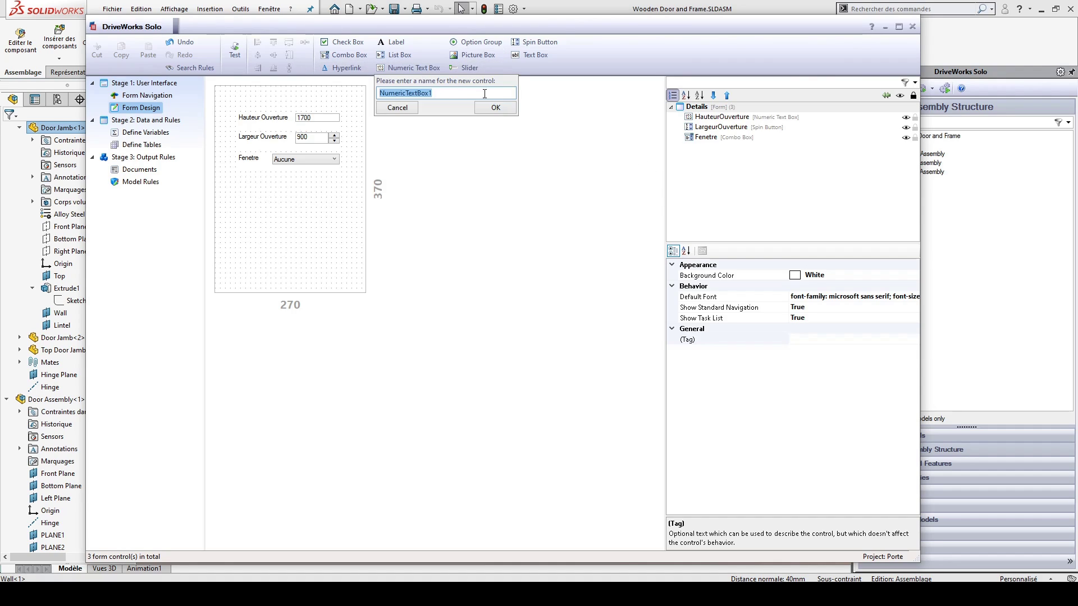
text(LargeurFenetre)
key(Return)
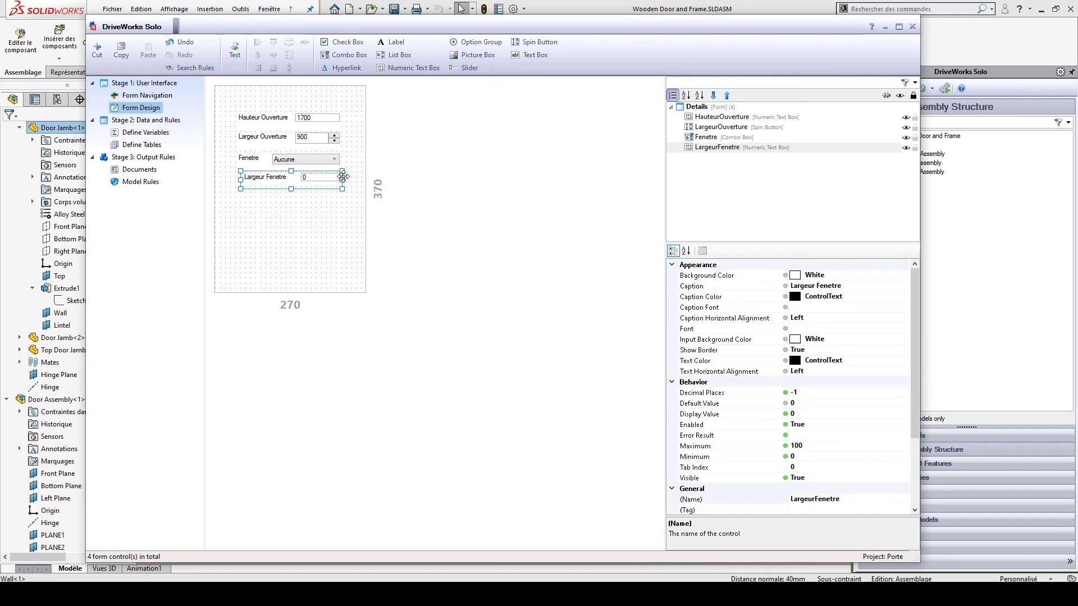
- Add a numeric text box named HauteurFenetre below LargeurFenetre and widen it to match the control above
click(413, 65)
text(HauteurF)
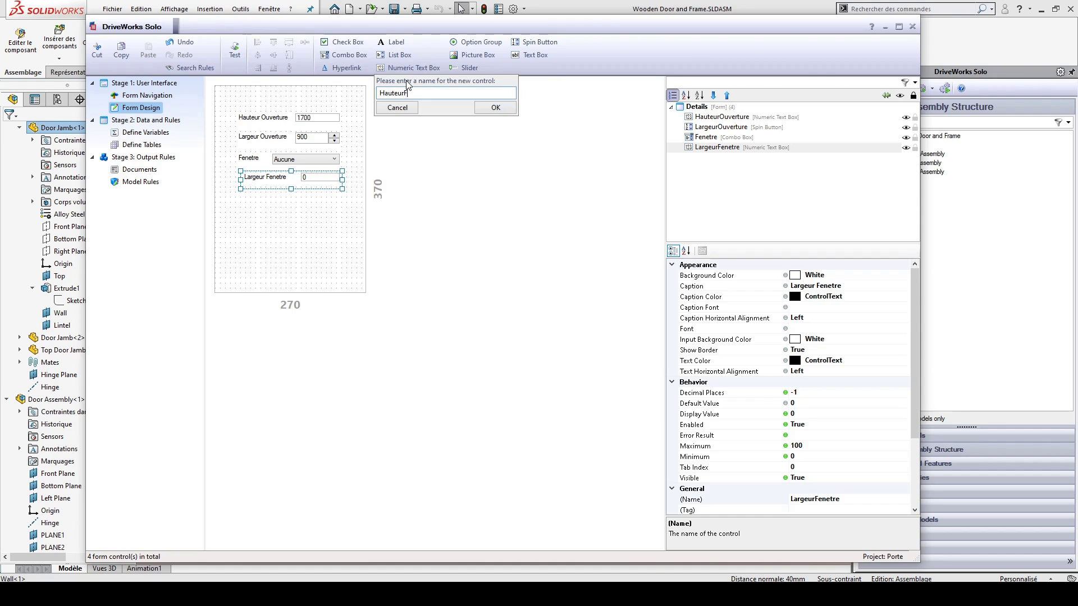
text(enetre)
key(Return)
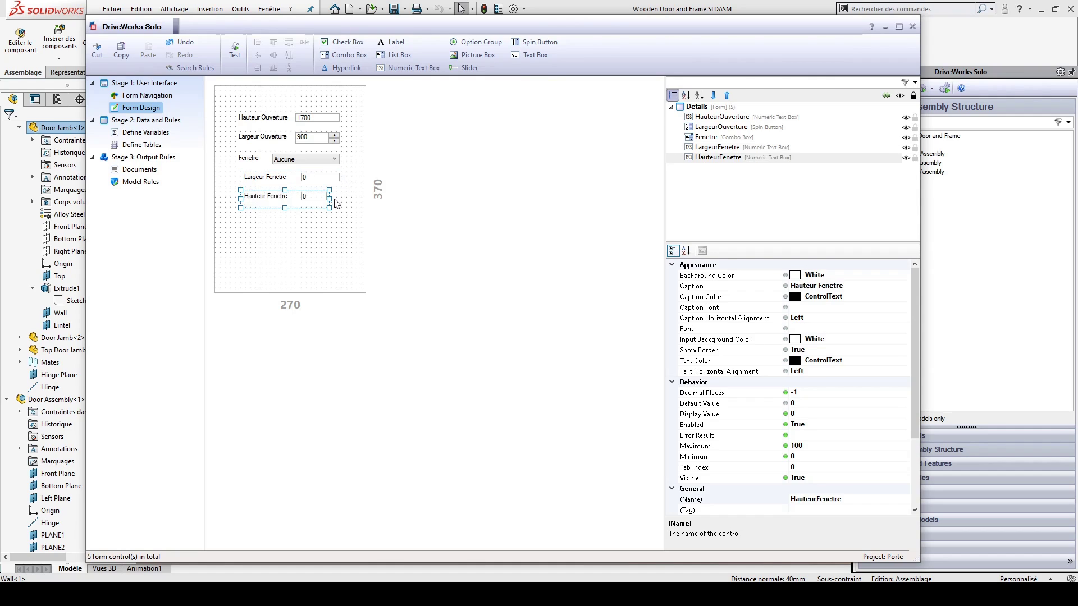
drag(340, 200, 342, 199)
- Limit the LargeurFenetre control to a maximum of 600 and a minimum of 250
click(288, 139)
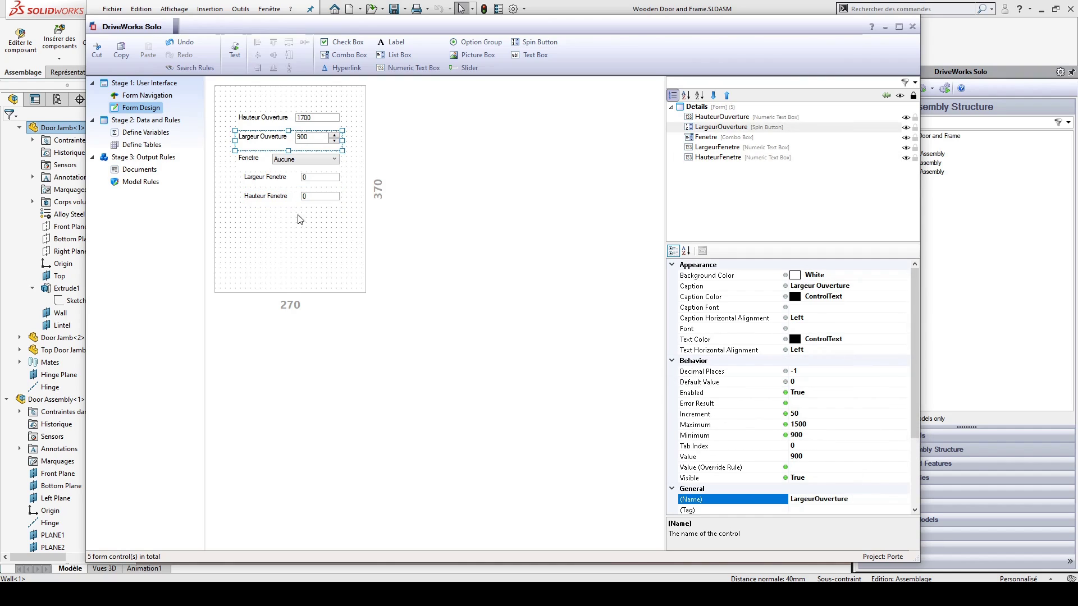
click(270, 178)
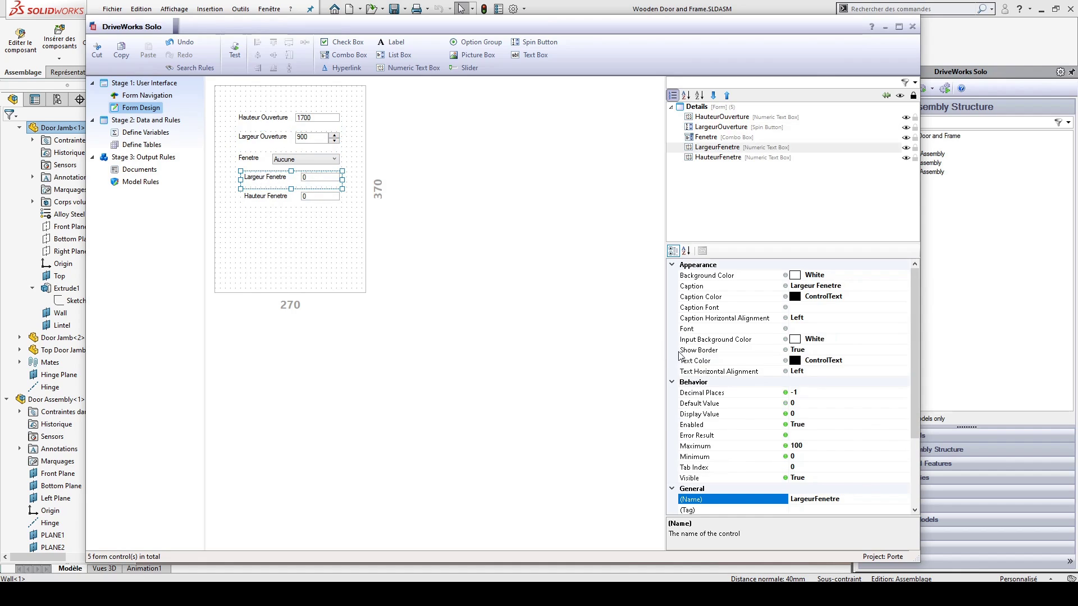
click(813, 445)
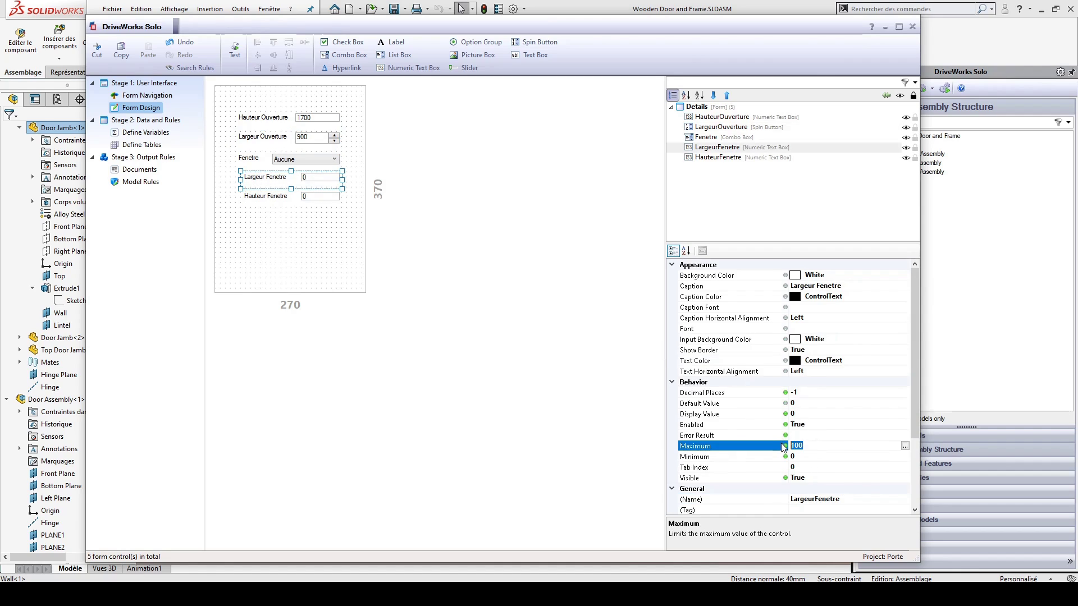
text(6)
key(Return)
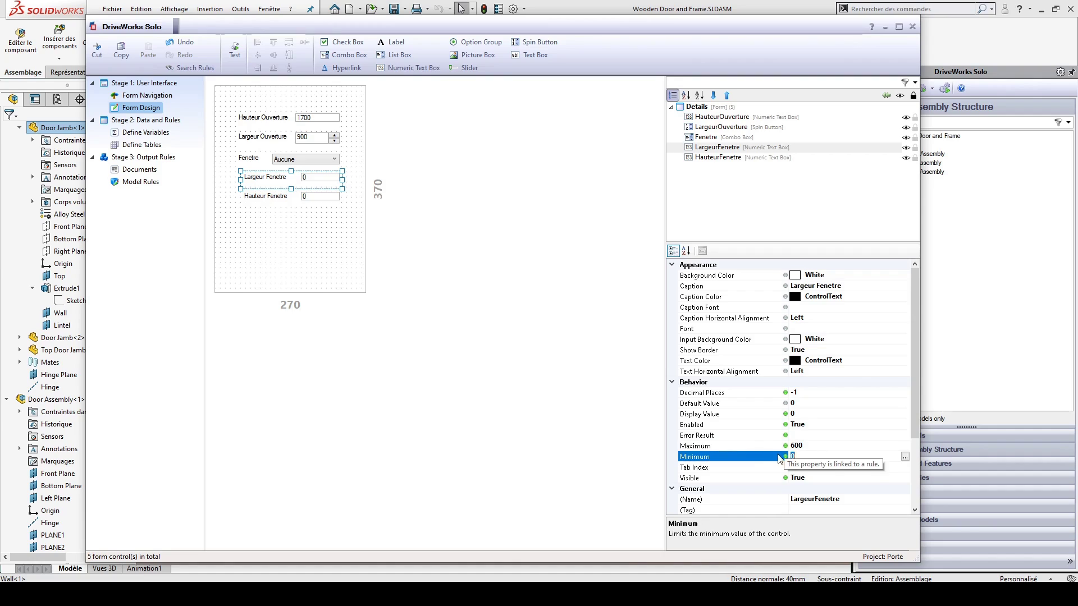
text(2)
text(00)
key(BackSpace)
key(BackSpace)
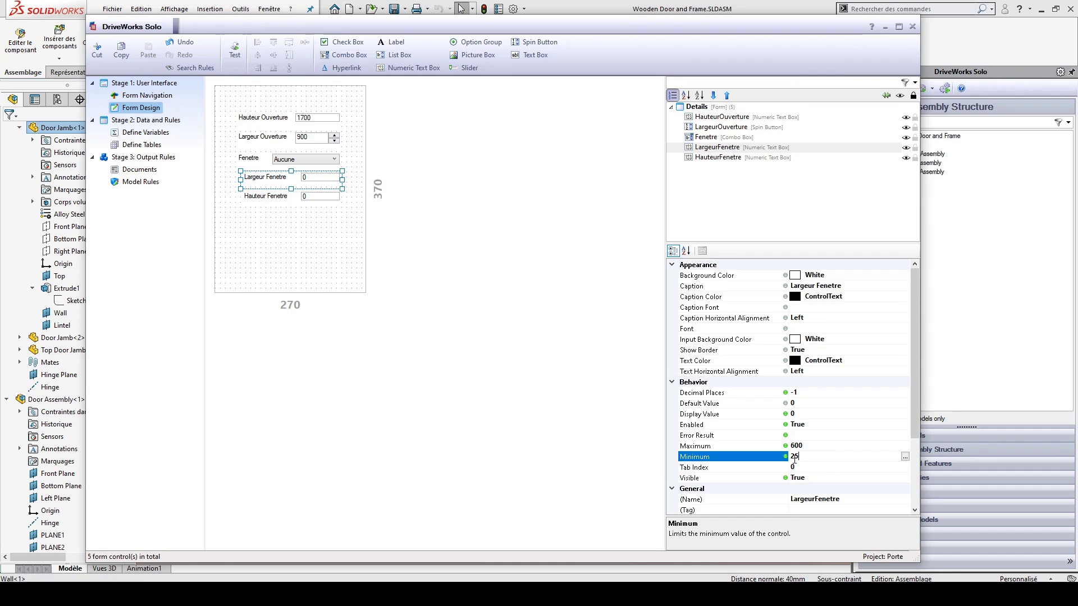
text(50)
click(292, 230)
- Limit the HauteurFenetre control to a maximum of 800 and a minimum of 250
click(279, 203)
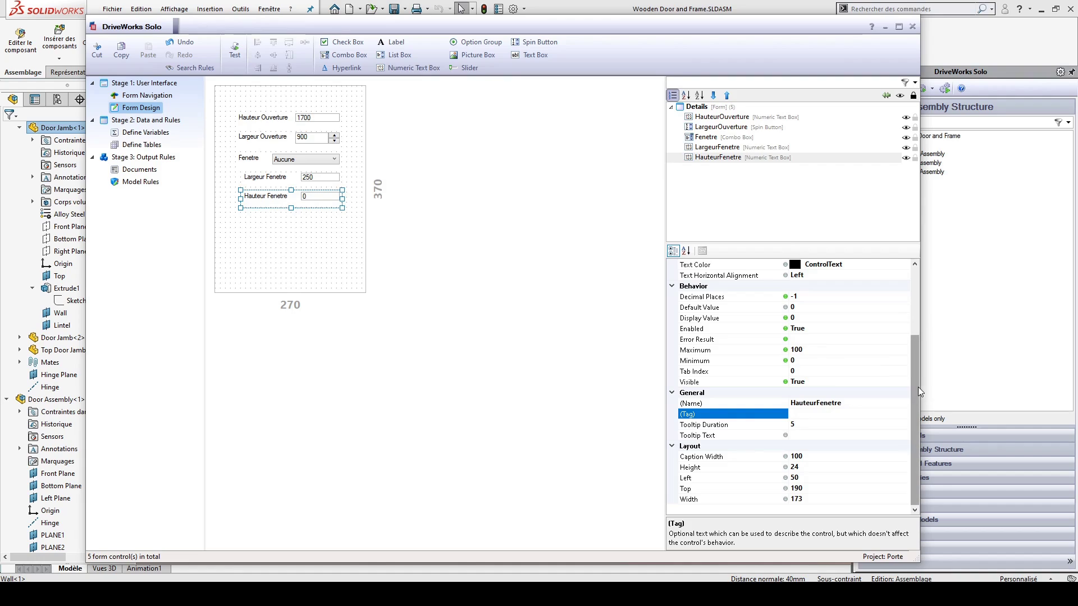
click(699, 350)
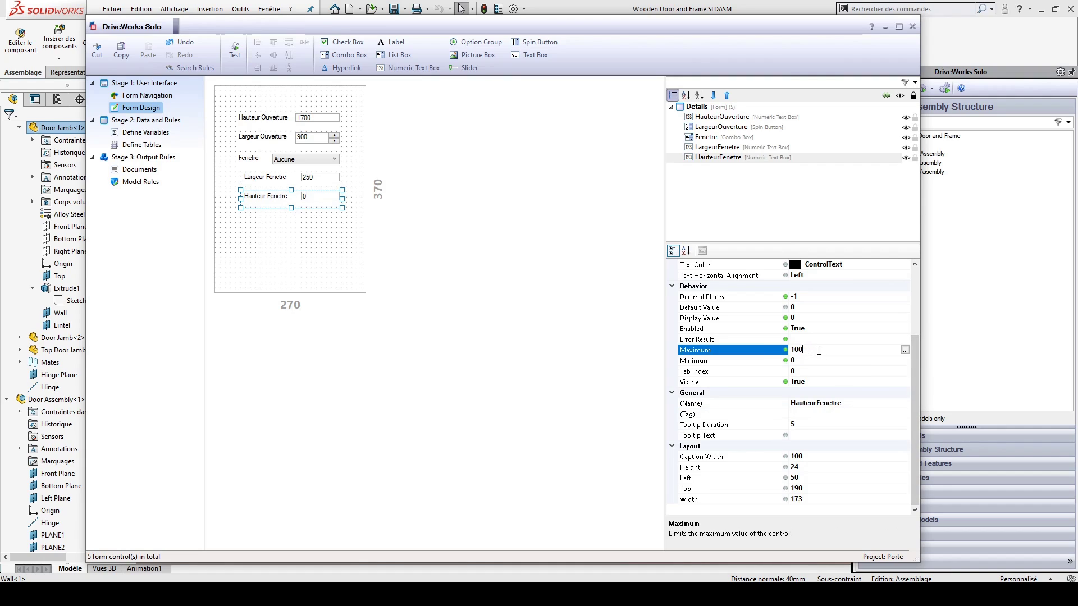
text(800)
click(803, 361)
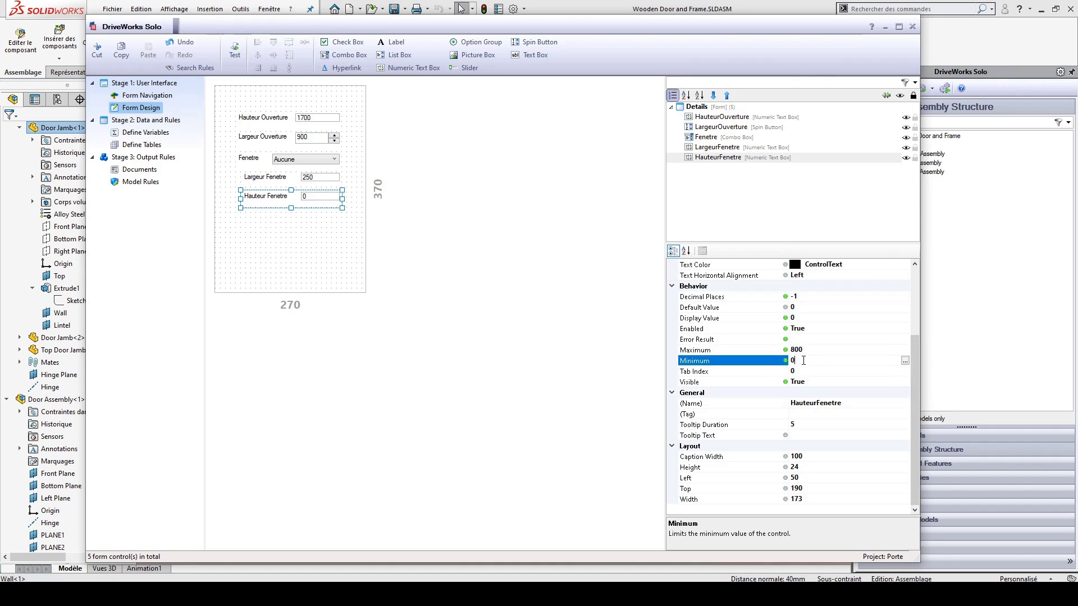
text(250)
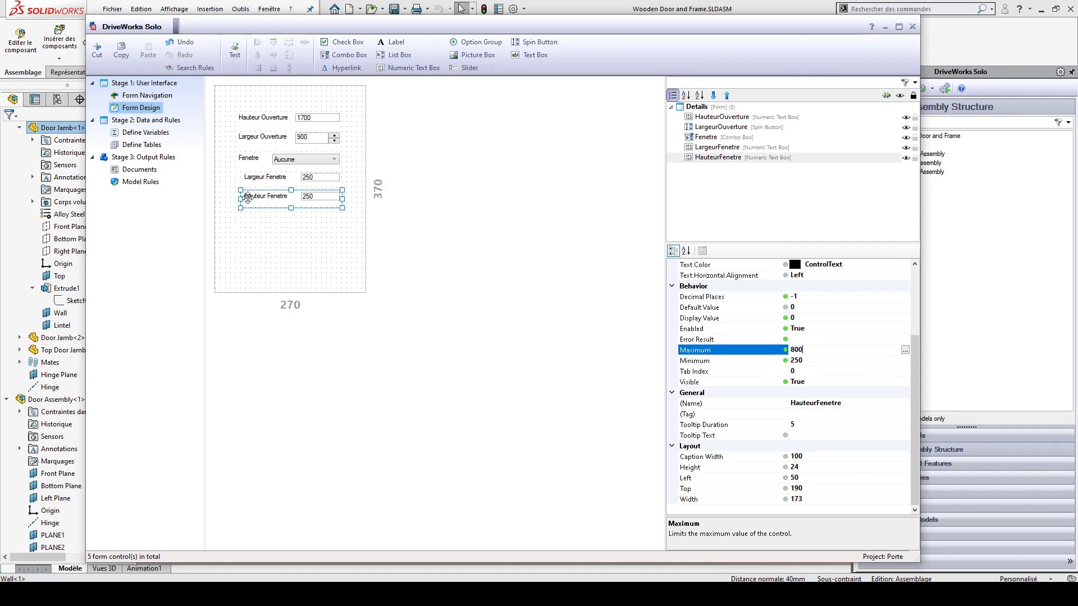
click(319, 257)
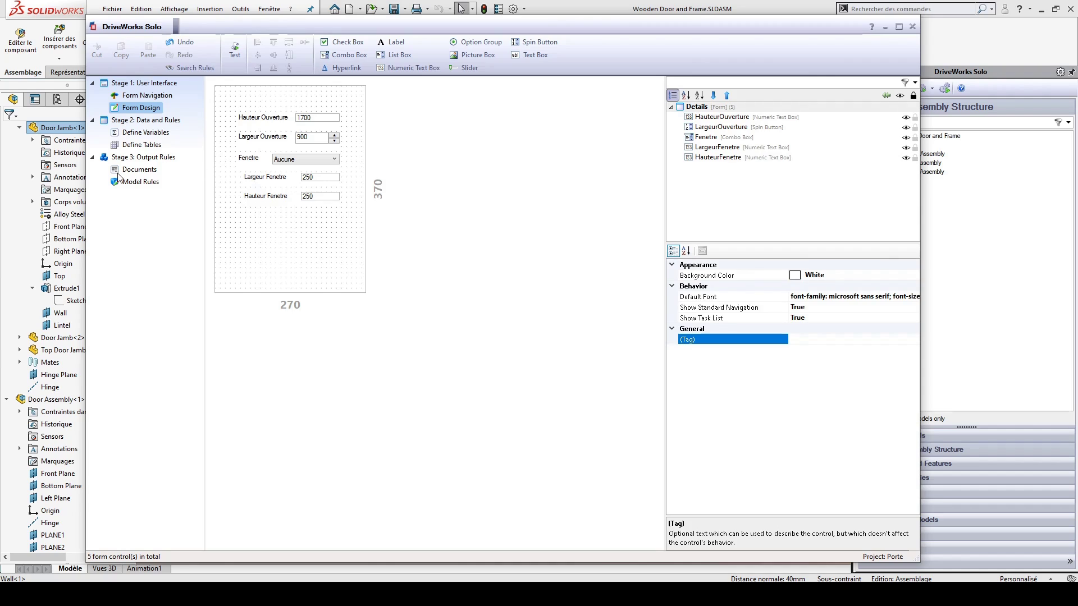
- Add a variable named HauteurOuvertureFenetre and move it into the Dimensions category
click(160, 133)
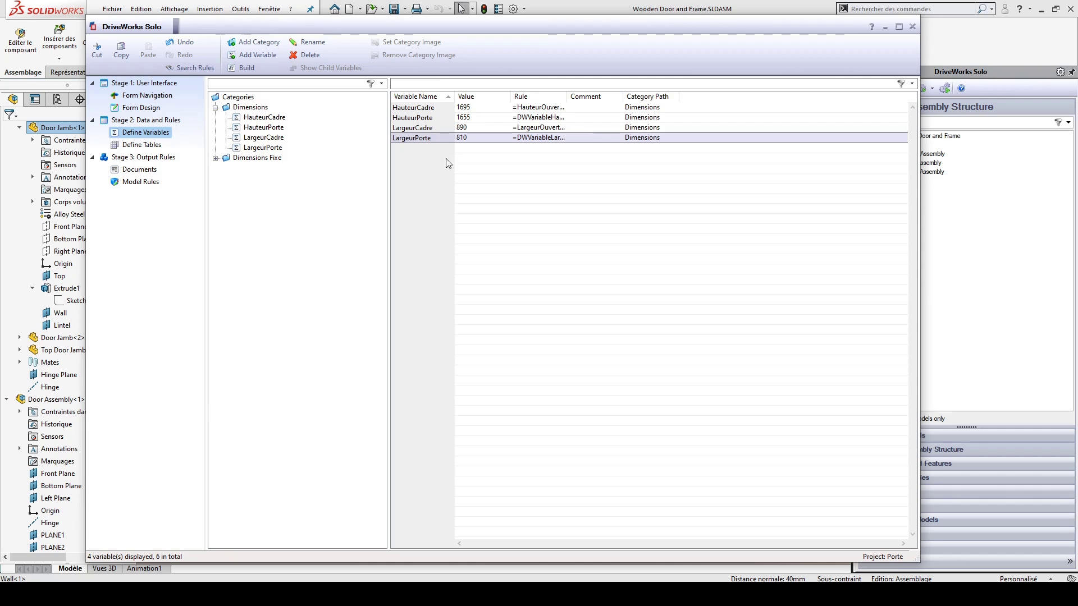
click(259, 59)
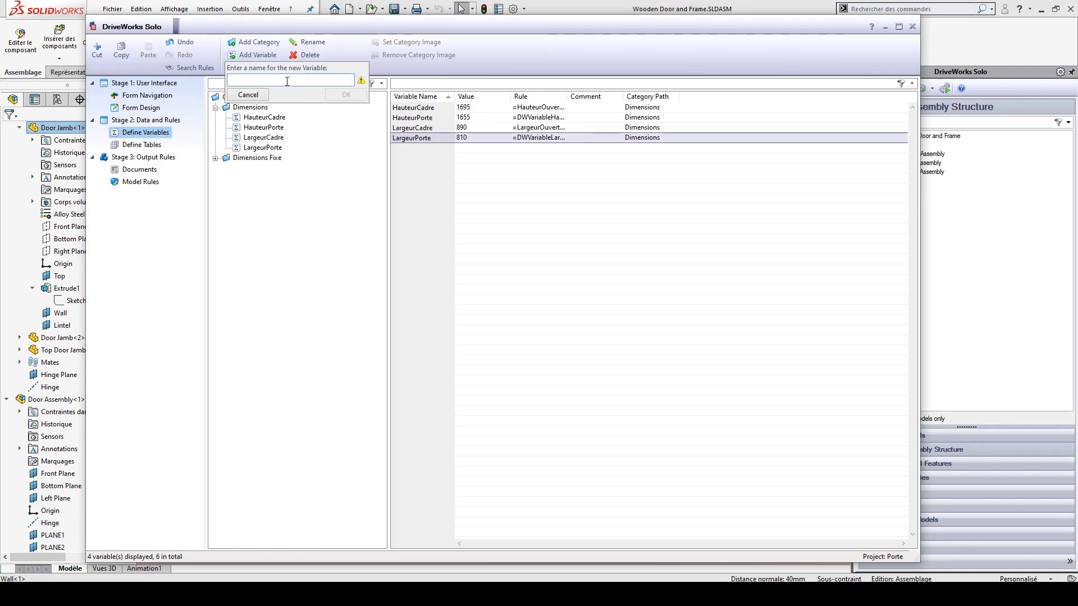
text(HauteurOuver)
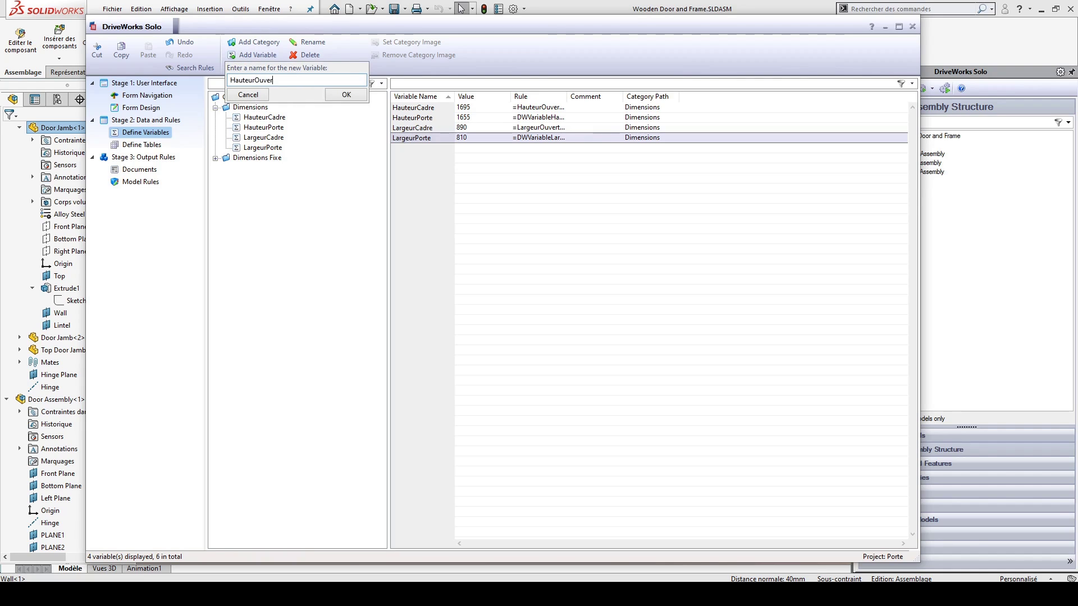
text(tureFenetre)
key(Return)
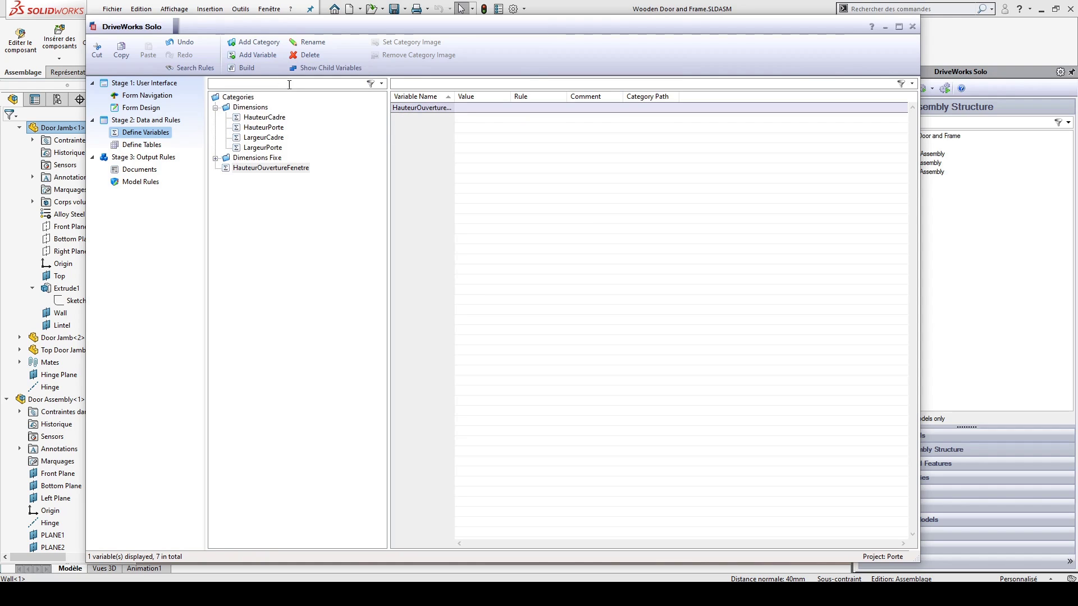
drag(270, 168, 261, 113)
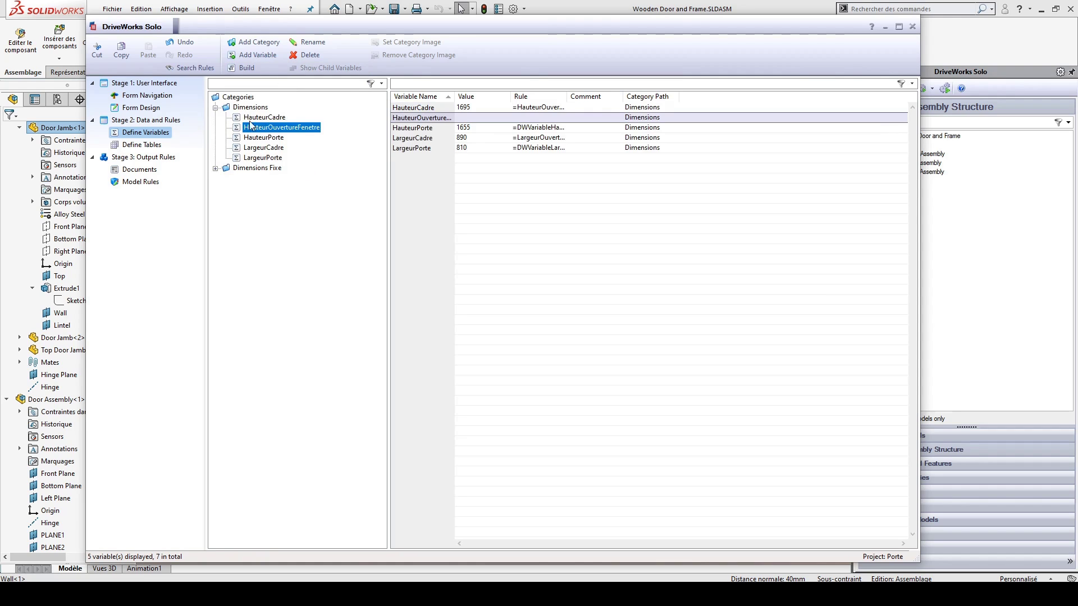
- Build and save the HauteurOuvertureFenetre rule as a reference to the HauteurFenetre control's value
click(254, 109)
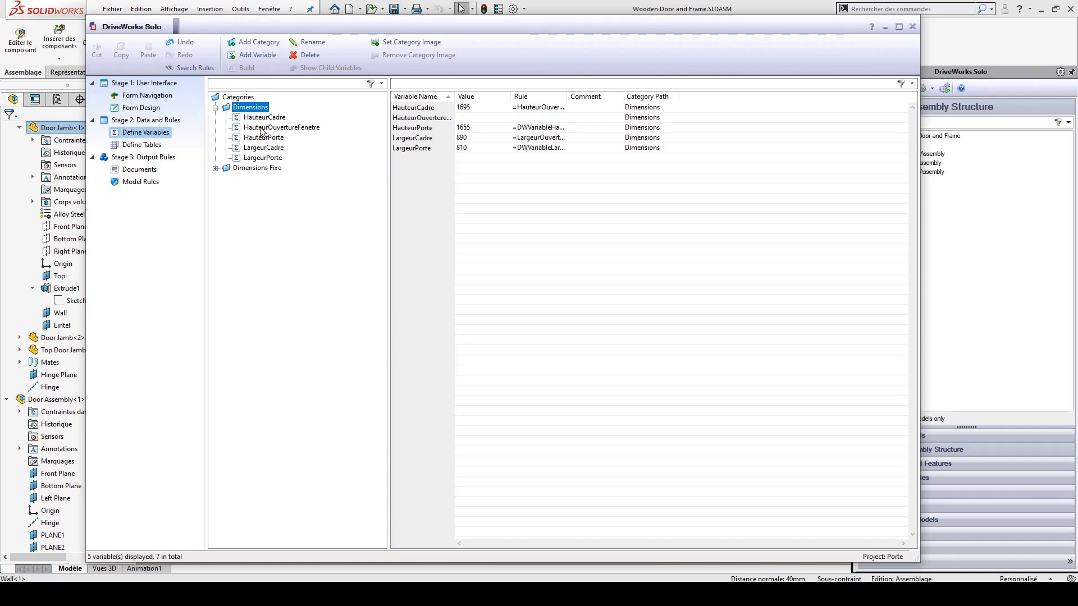
click(262, 128)
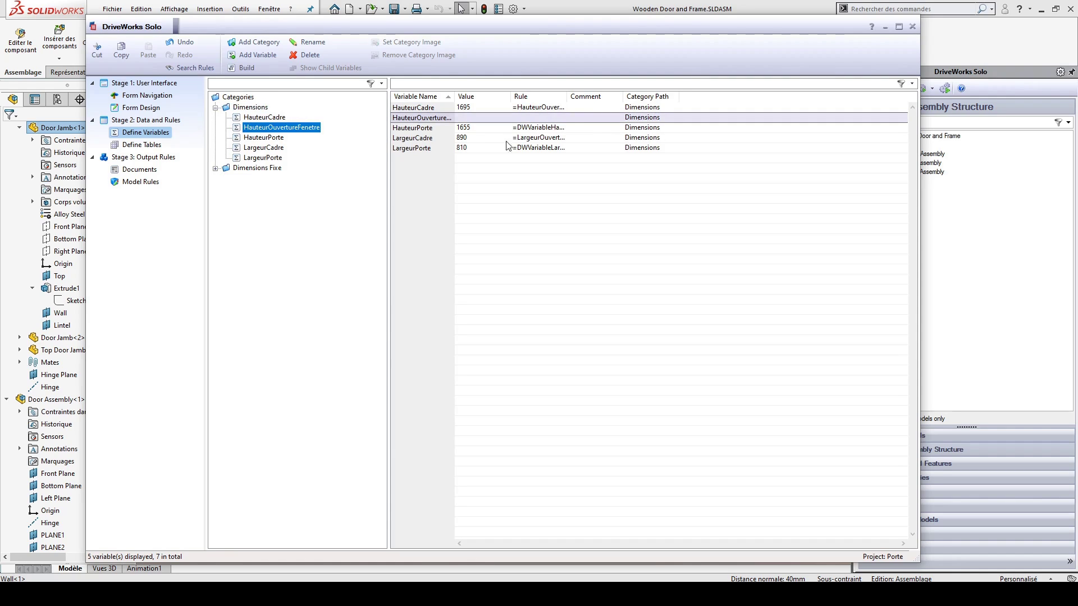
click(532, 118)
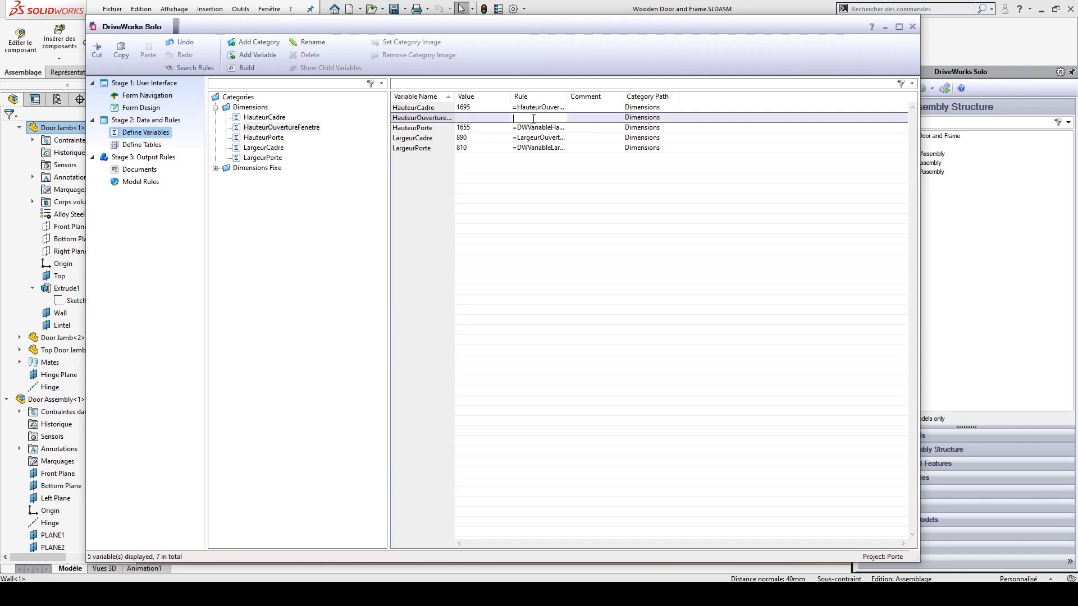
double_click(489, 119)
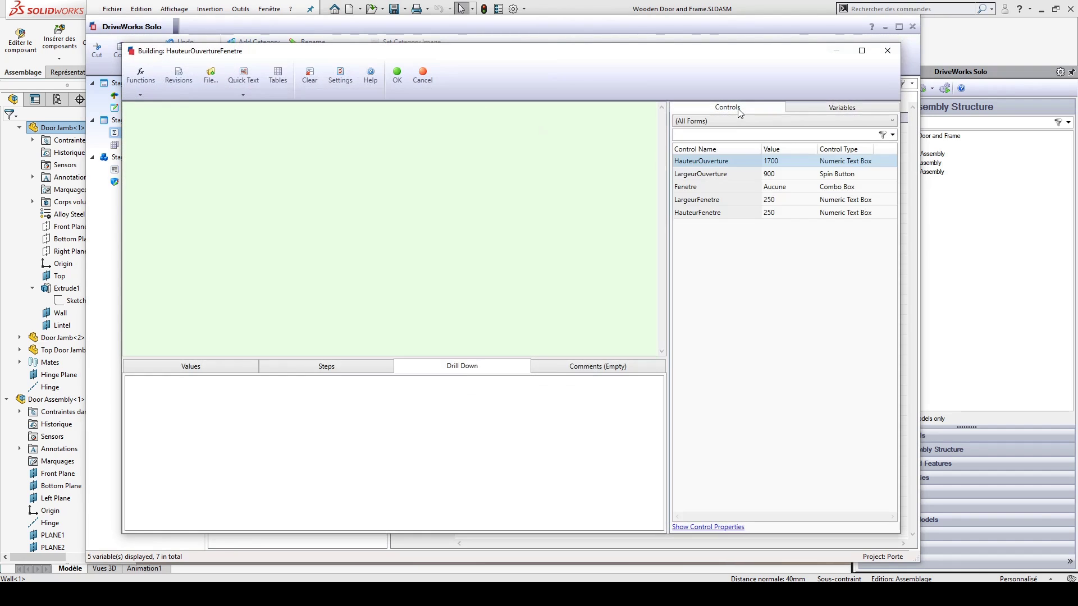
double_click(716, 163)
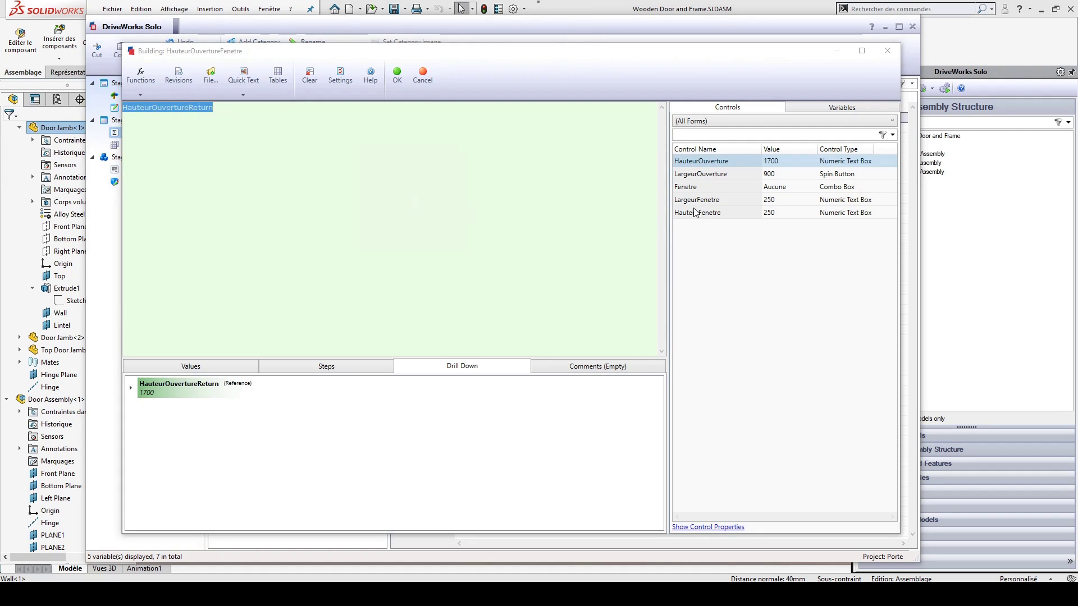
key(Delete)
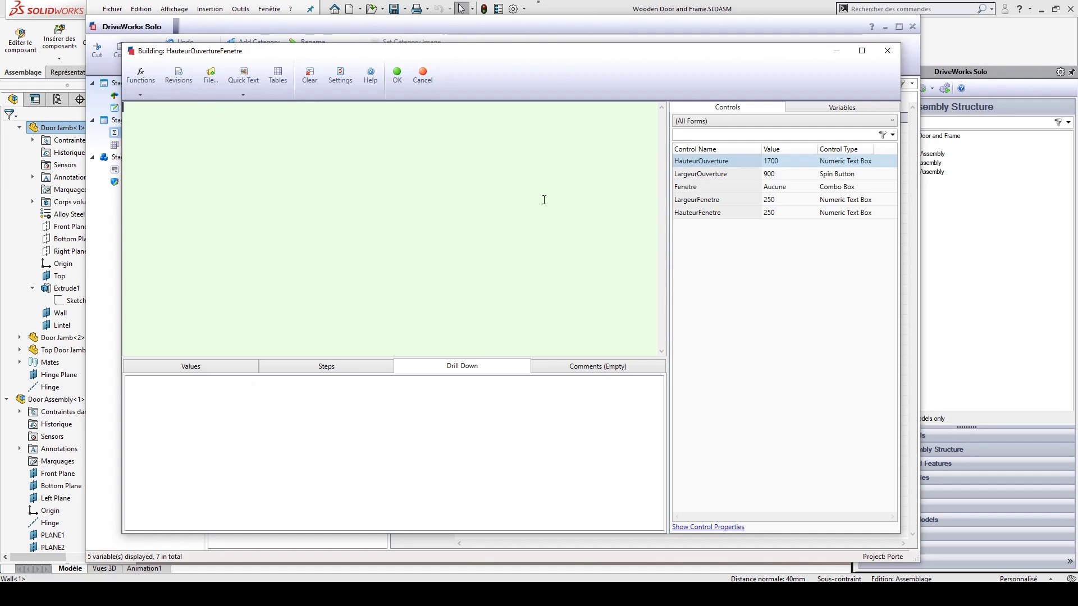
double_click(698, 214)
click(397, 76)
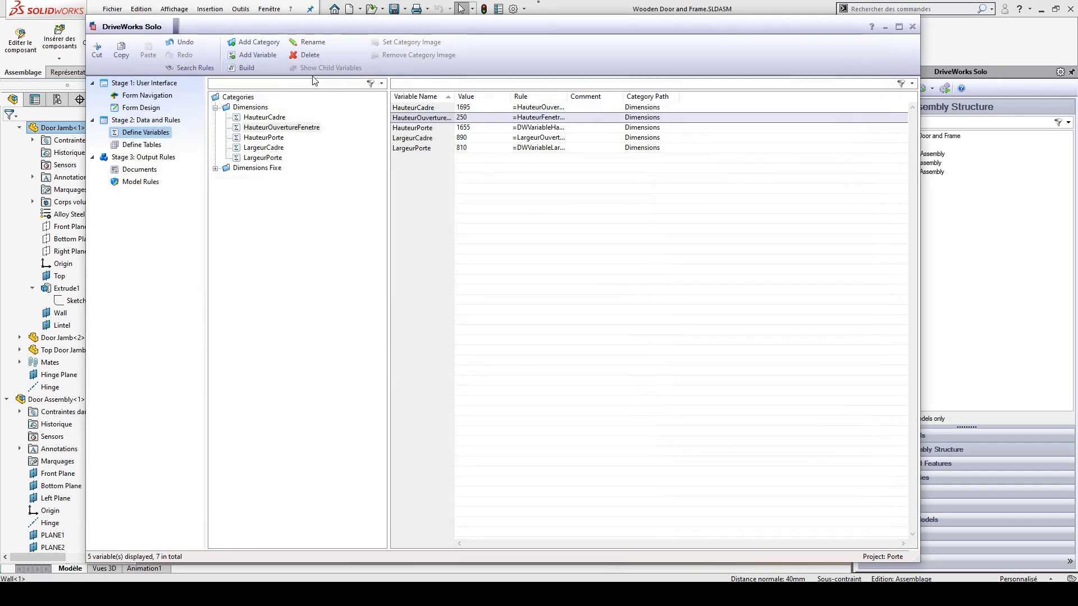
- Add a variable named LargeurOuvertureFenetre to the Dimensions category
click(249, 57)
text(Lar)
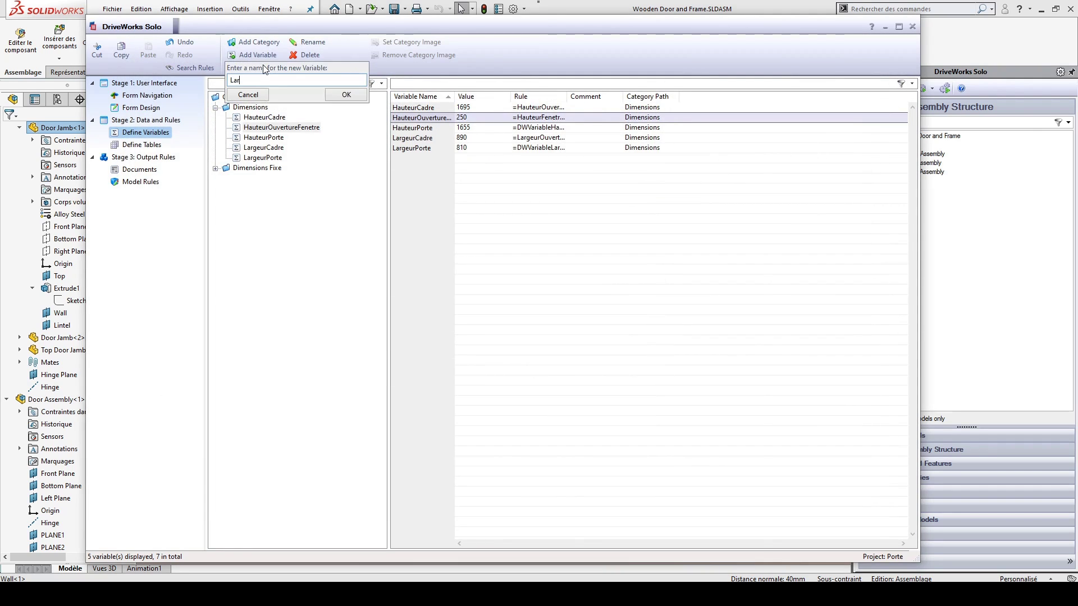
text(geurOuvertureFenetre)
key(Return)
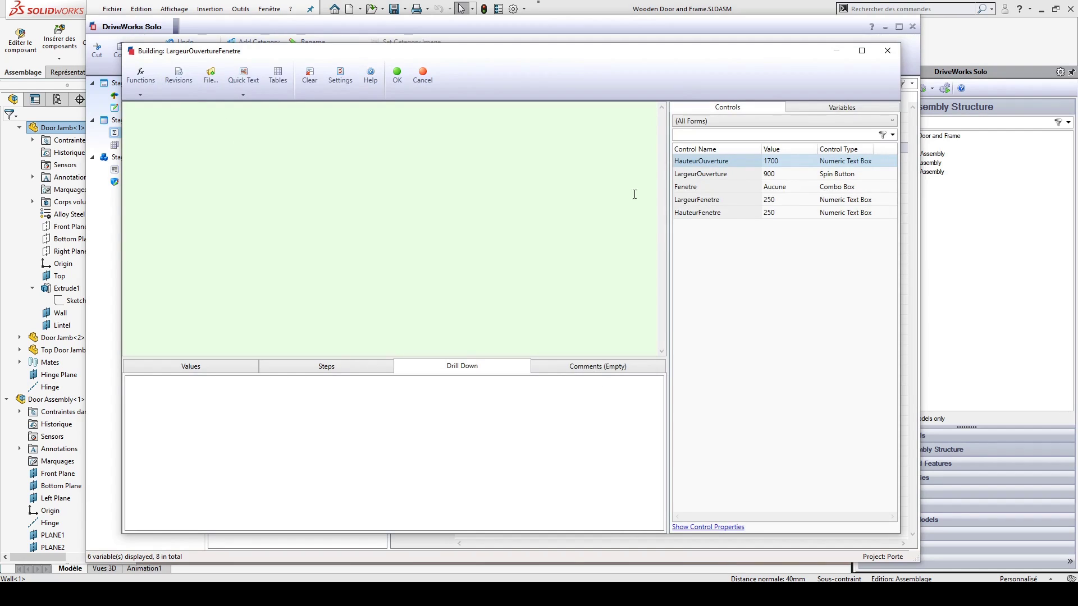
- Build and save the LargeurOuvertureFenetre rule as LargeurFenetreReturn
double_click(712, 217)
key(ctrl+a)
key(Delete)
double_click(697, 200)
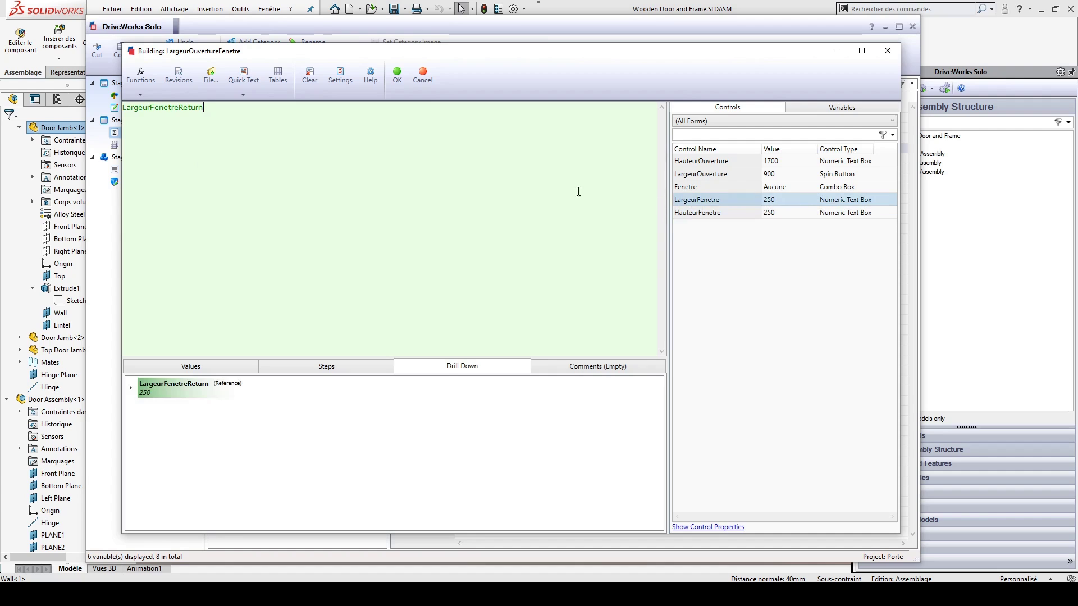
click(390, 82)
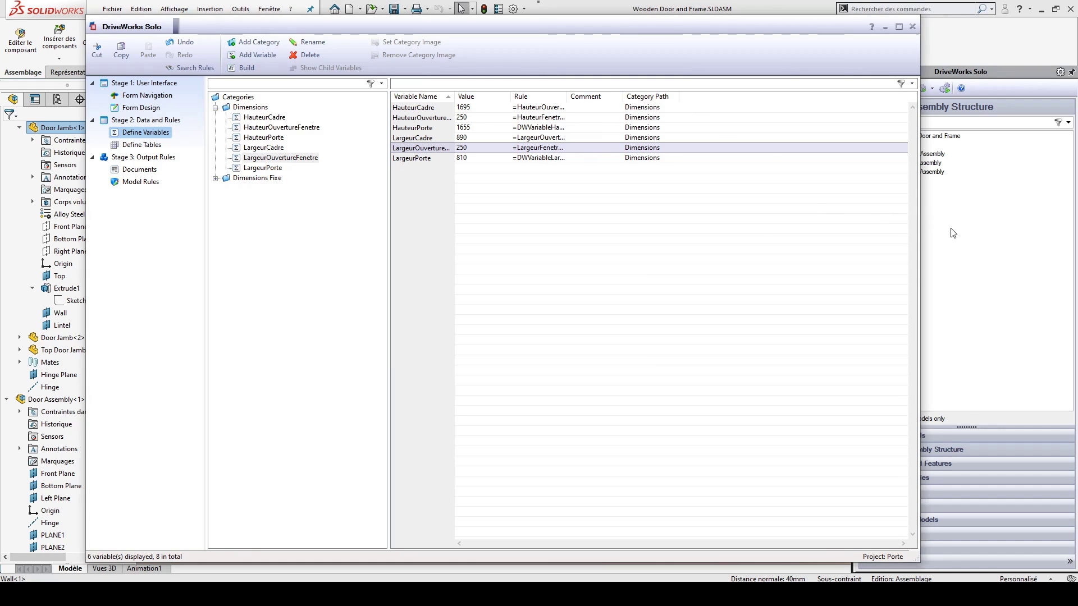
- Close the project editor and examine how the window frame and glass sit in the door's opening using a section view
click(912, 26)
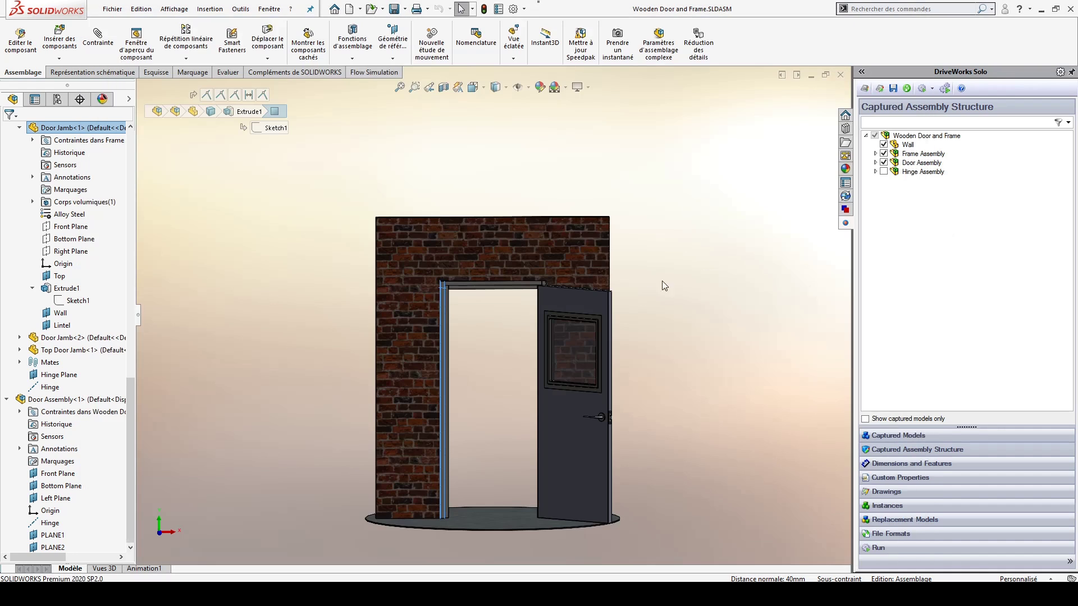
scroll(664, 284, down, 5)
middle_drag(565, 318, 525, 320)
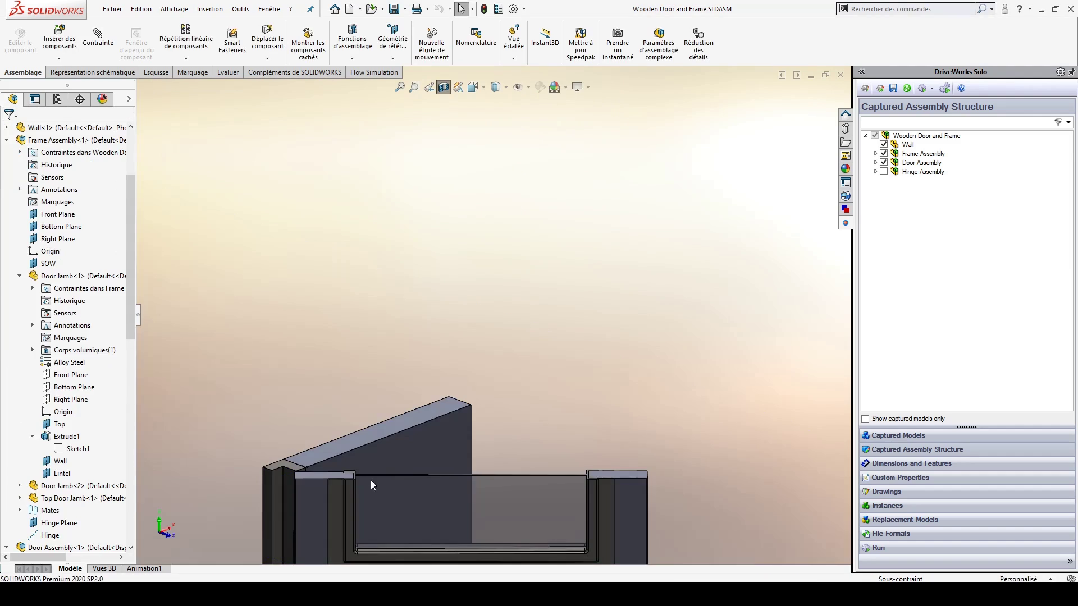
scroll(368, 478, down, 6)
middle_drag(322, 386, 299, 420)
scroll(559, 417, up, 5)
scroll(695, 408, down, 4)
scroll(635, 355, up, 4)
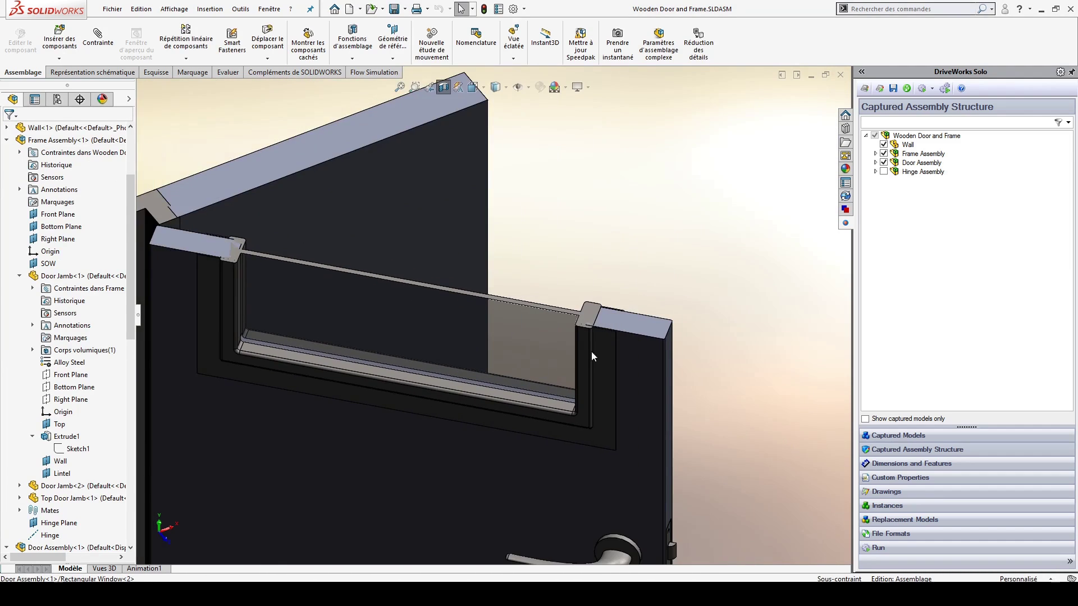
- Examine the sectioned joint between the wooden door panel and the rectangular window's frame, checking the overlapping edges and faces
scroll(591, 351, down, 4)
scroll(393, 326, up, 6)
scroll(334, 287, down, 6)
scroll(334, 272, down, 3)
click(396, 247)
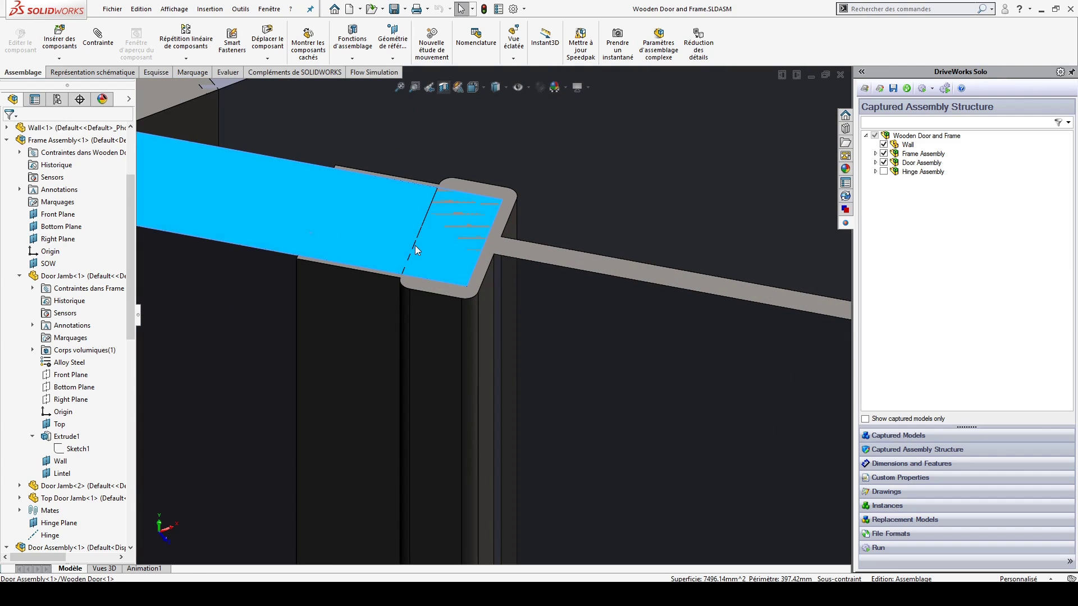
scroll(316, 275, up, 3)
scroll(533, 315, down, 5)
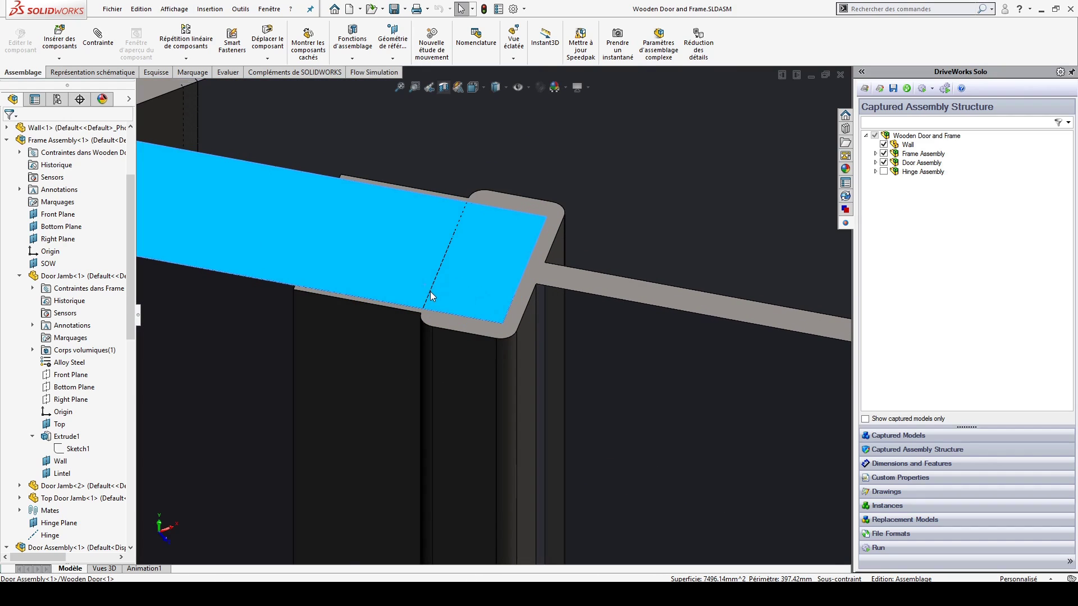
click(430, 294)
scroll(541, 330, up, 5)
scroll(482, 291, down, 5)
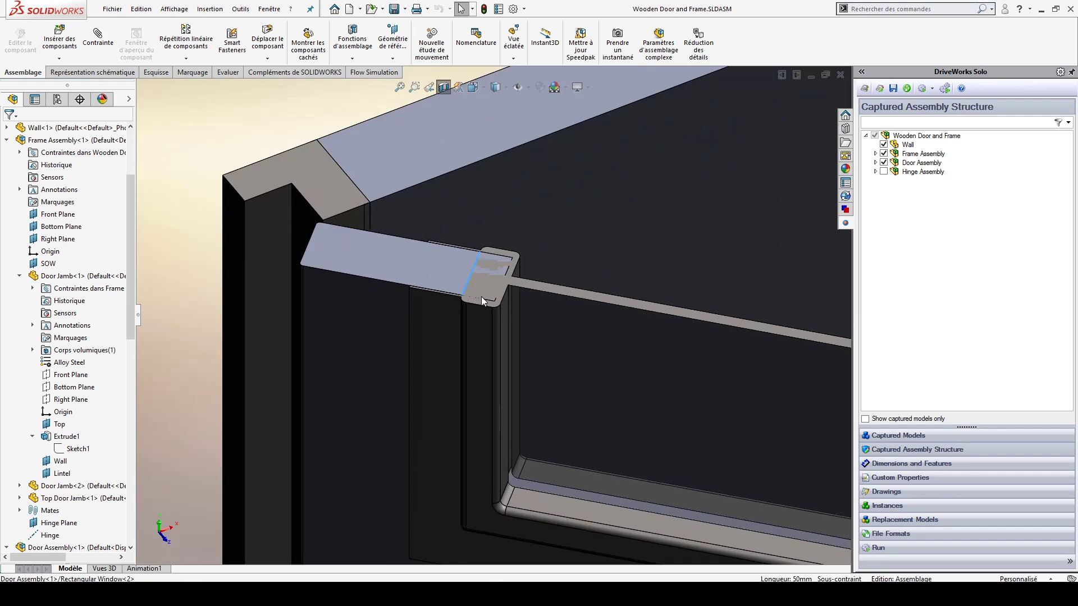
click(501, 318)
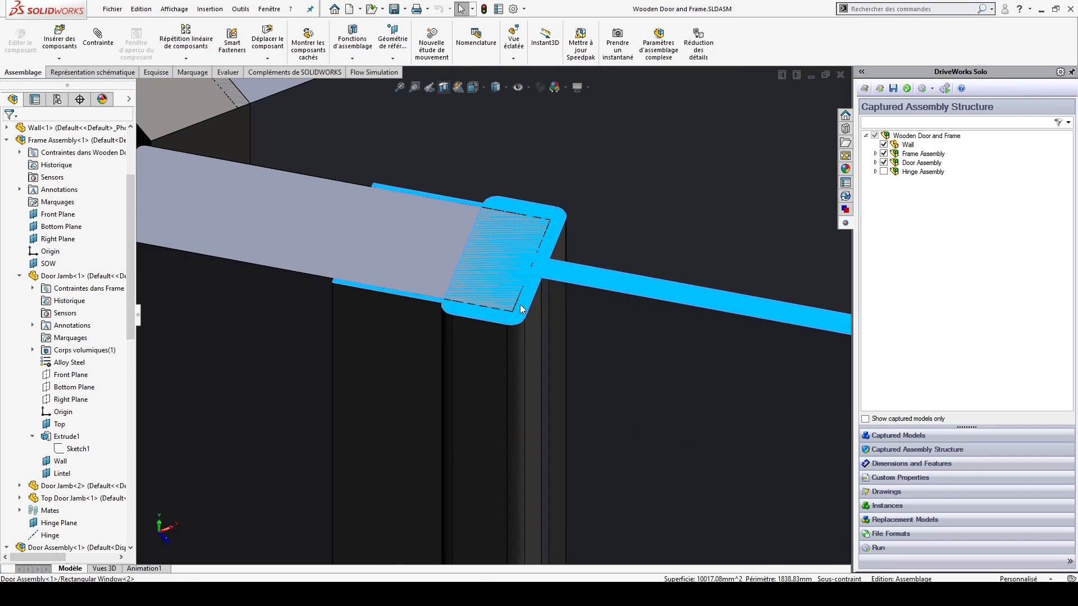
click(516, 305)
scroll(452, 291, up, 5)
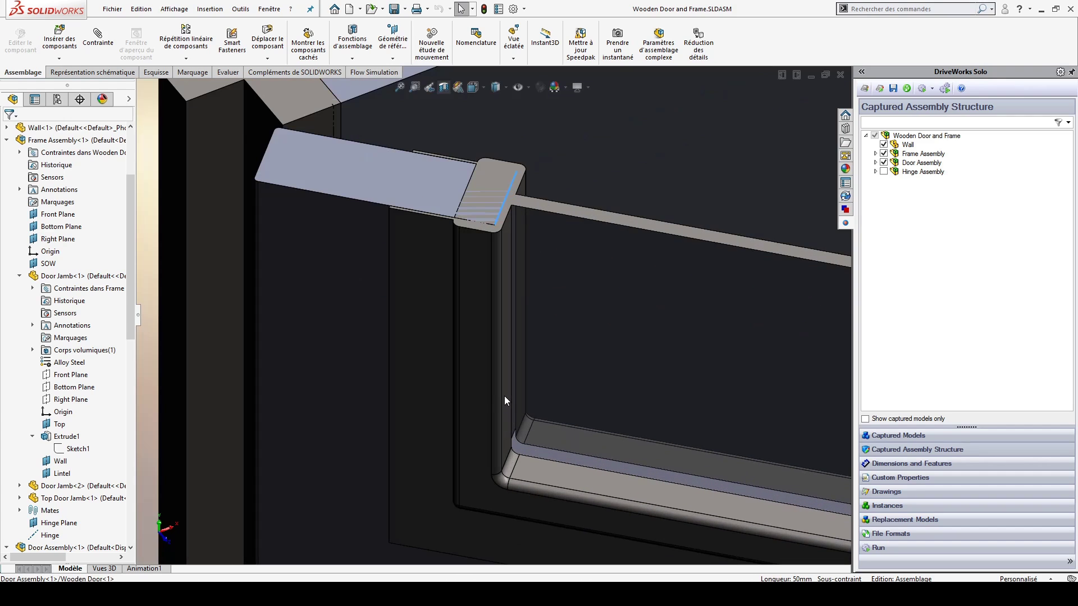
click(504, 396)
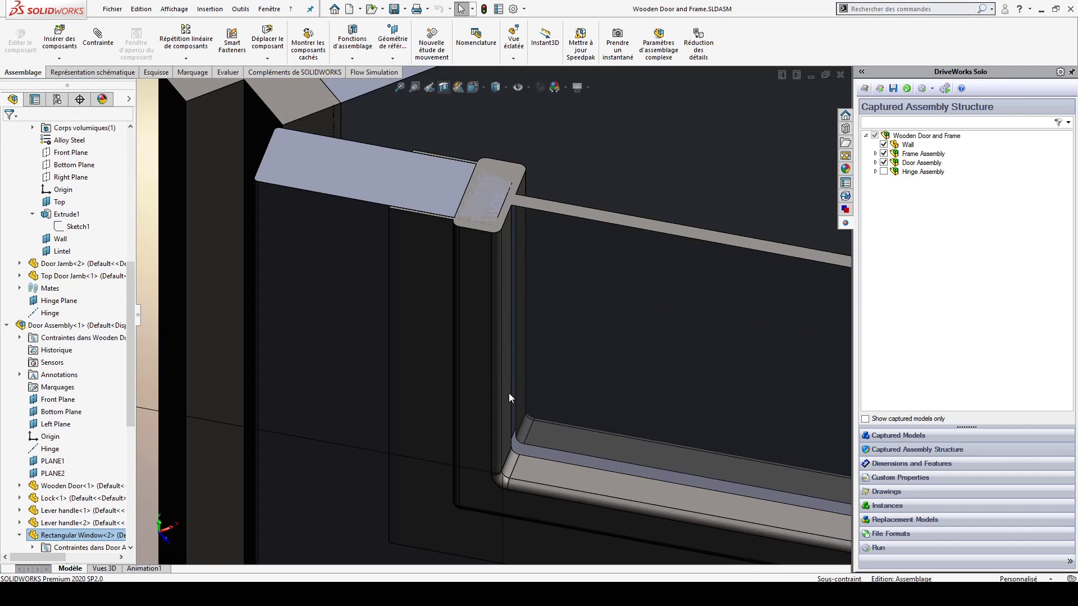
scroll(507, 400, up, 5)
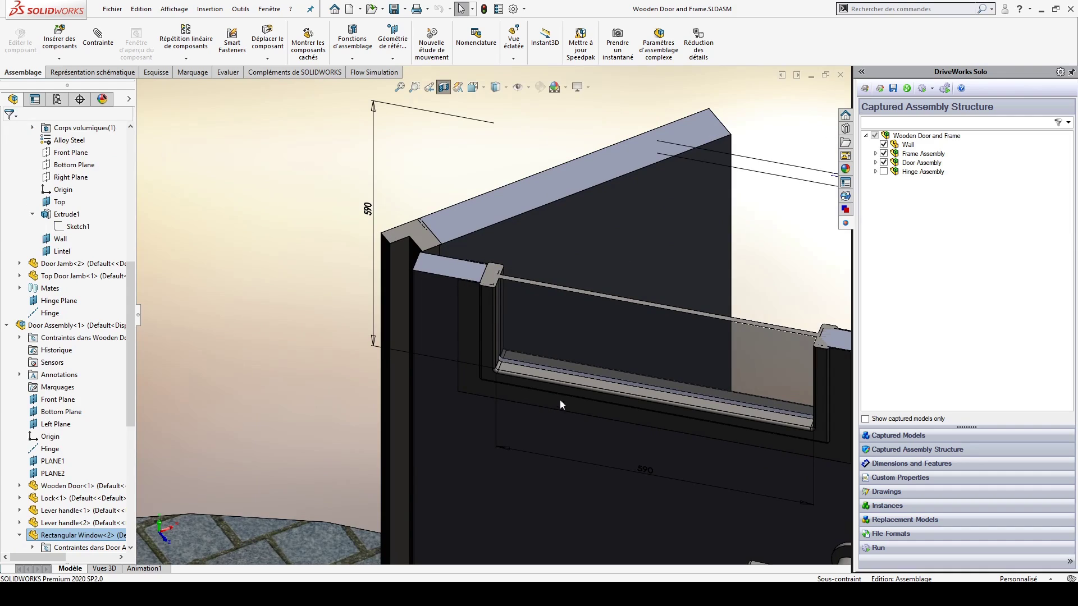
scroll(500, 294, down, 8)
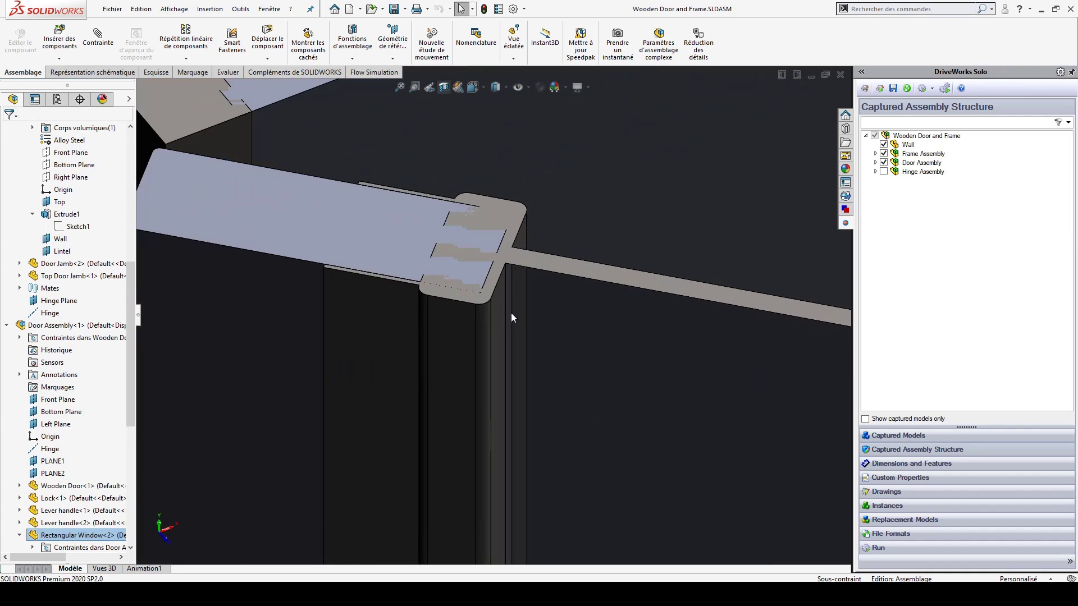
click(499, 286)
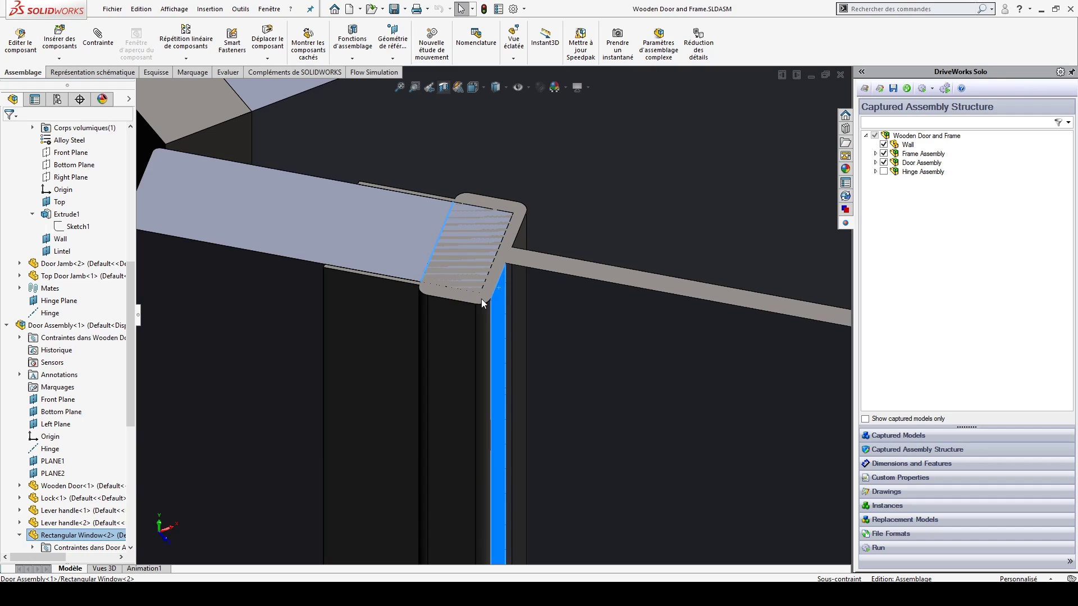
- Measure the distance between the door opening's cut edge and the inner side face of the rectangular window's frame
click(227, 72)
click(166, 44)
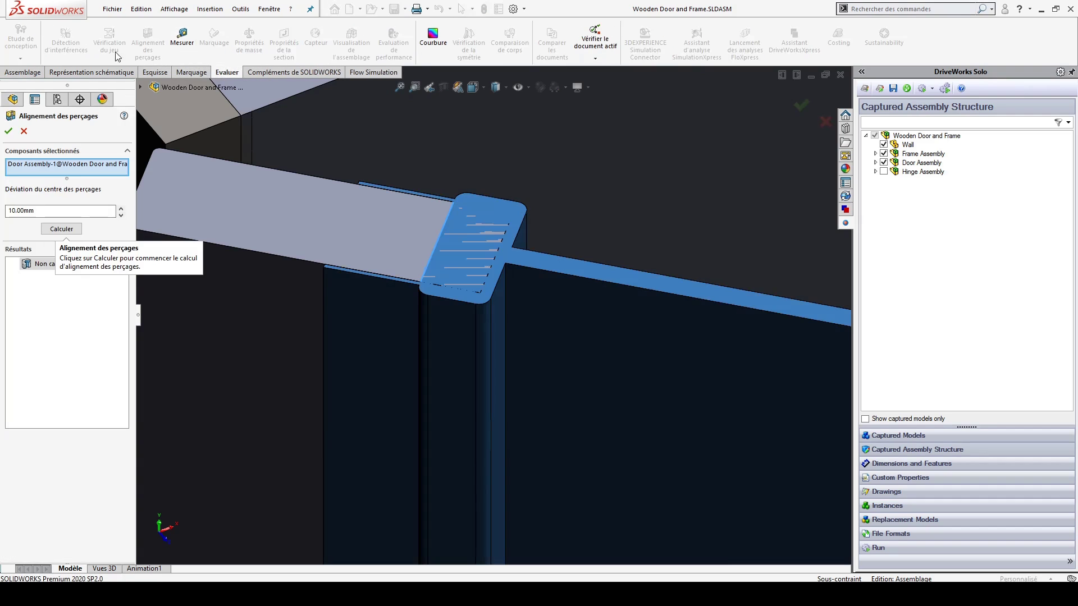
click(25, 128)
click(181, 37)
click(498, 303)
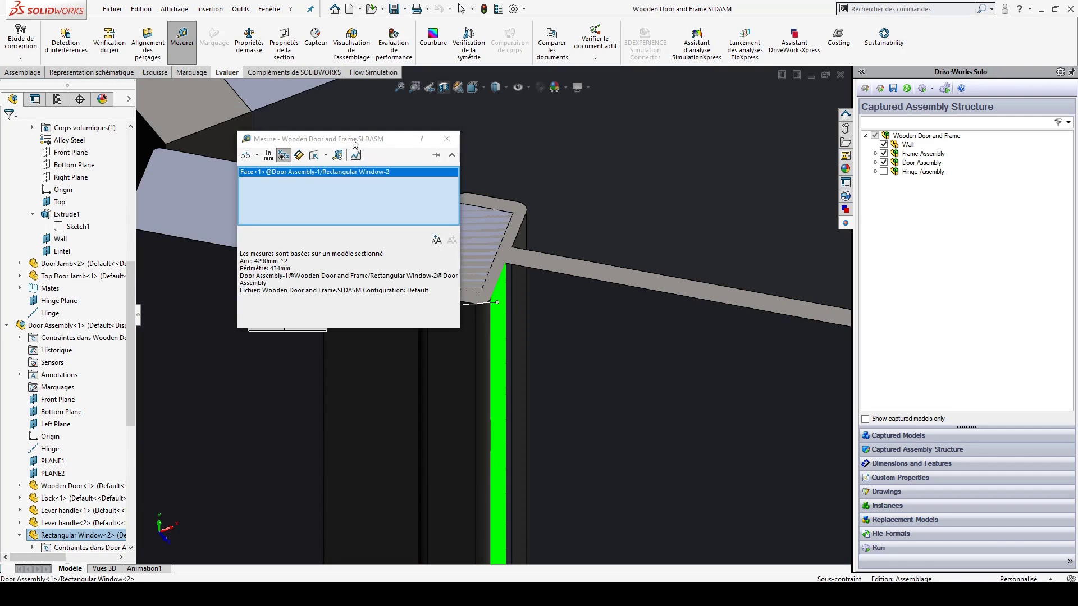
click(432, 261)
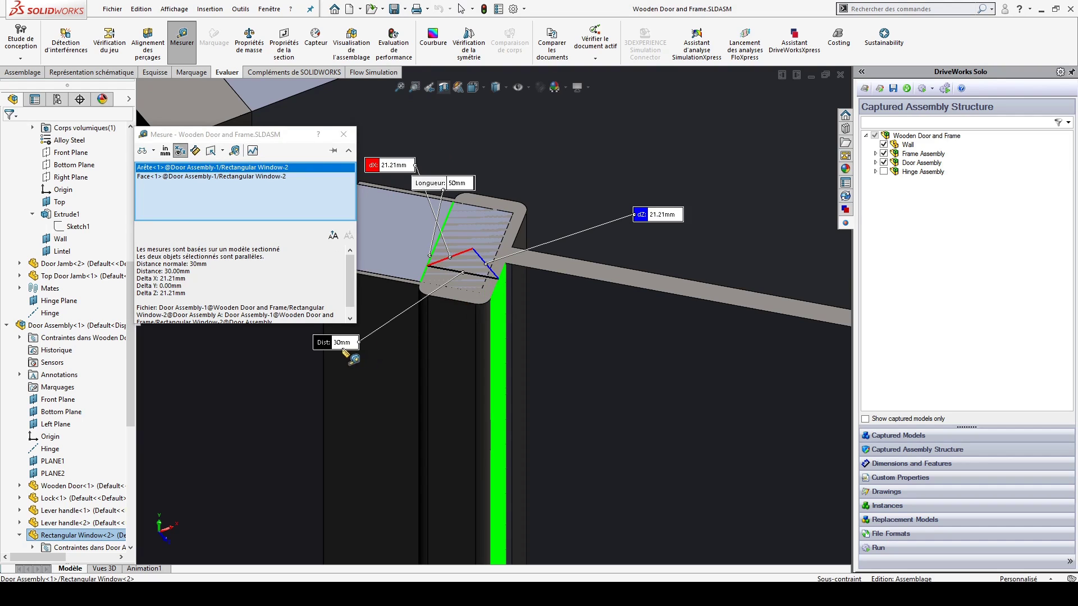
drag(350, 343, 477, 224)
mouse_move(486, 317)
middle_down()
mouse_move(487, 276)
mouse_move(473, 317)
mouse_move(484, 335)
middle_up()
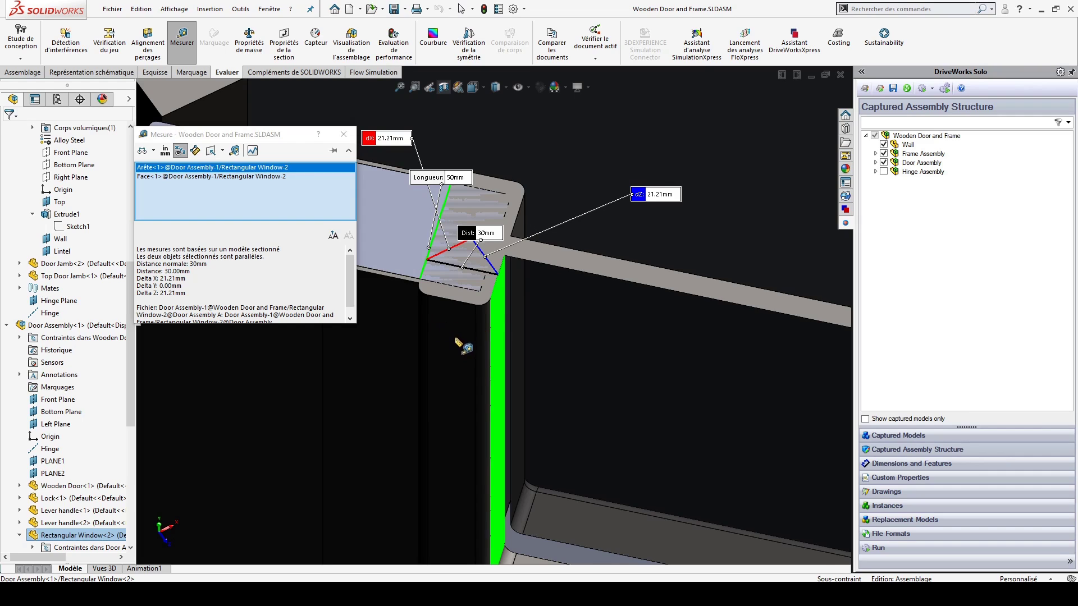
scroll(458, 343, up, 2)
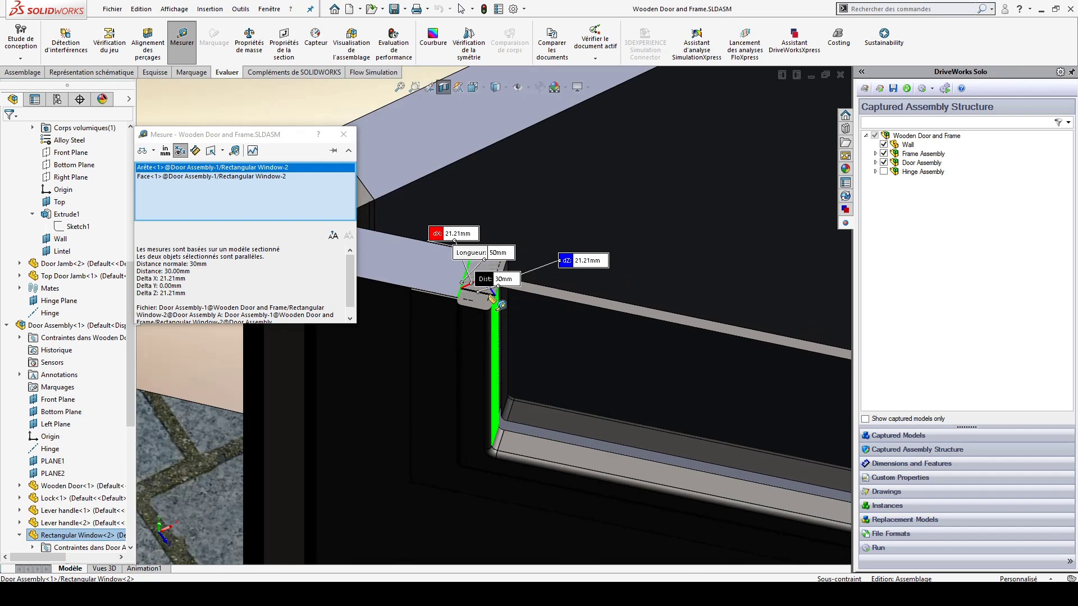
scroll(494, 306, down, 2)
click(343, 135)
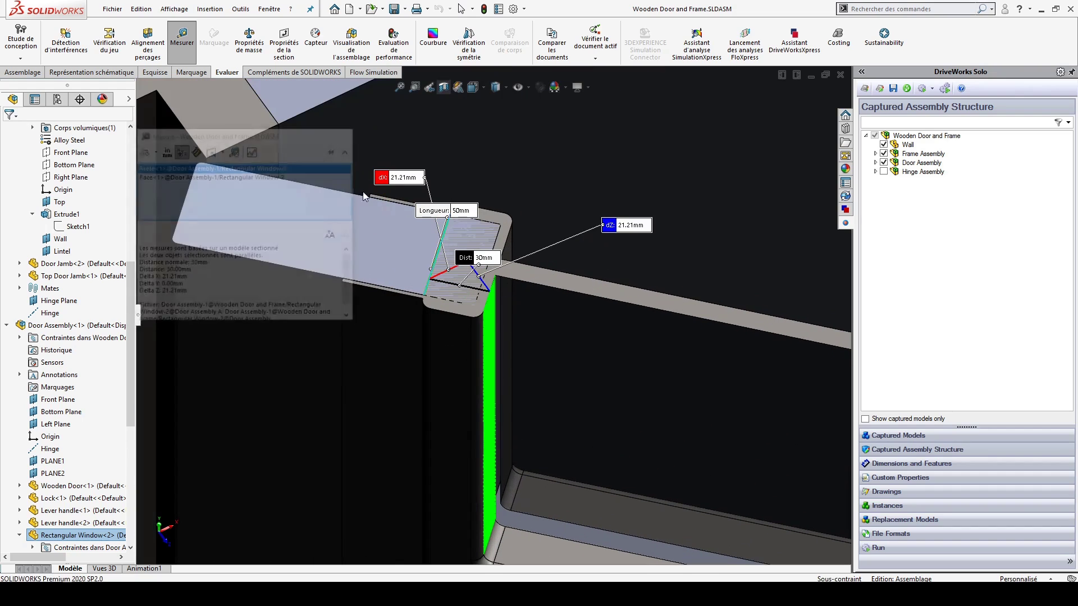
- In the DriveWorks project editor, add a variable named EpaisseurCadreFenetre to the Dimensions Fixe category with its rule set to 30
click(880, 88)
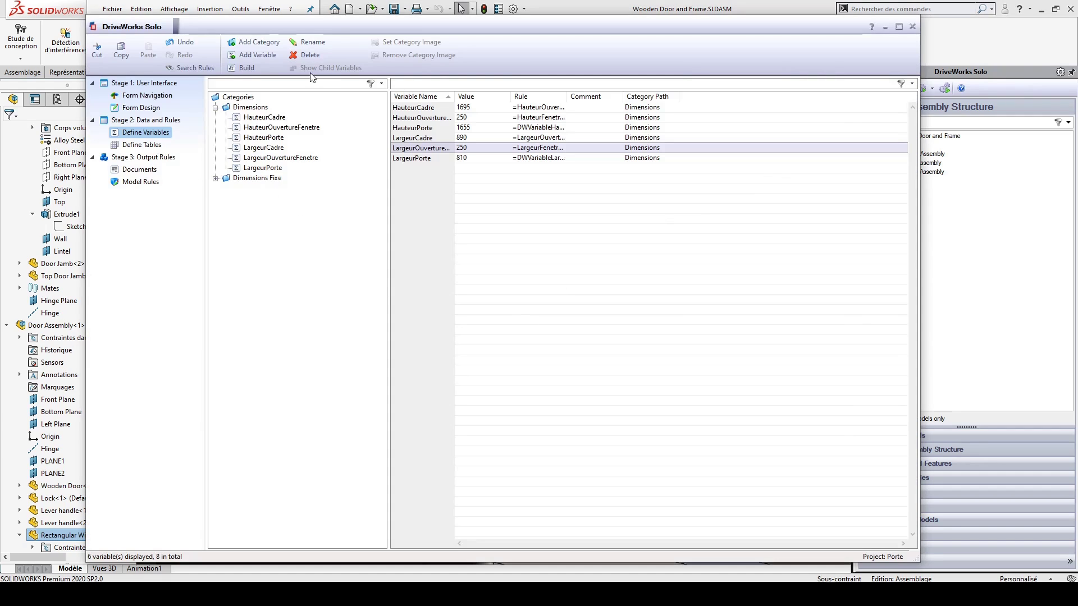
click(246, 178)
click(216, 178)
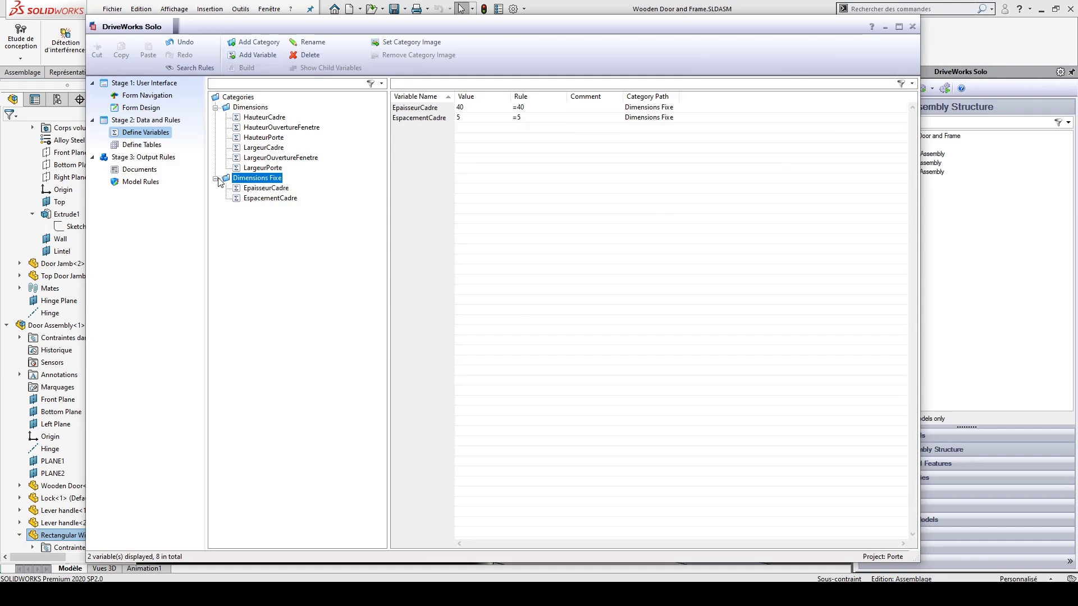
click(260, 57)
text(Ep)
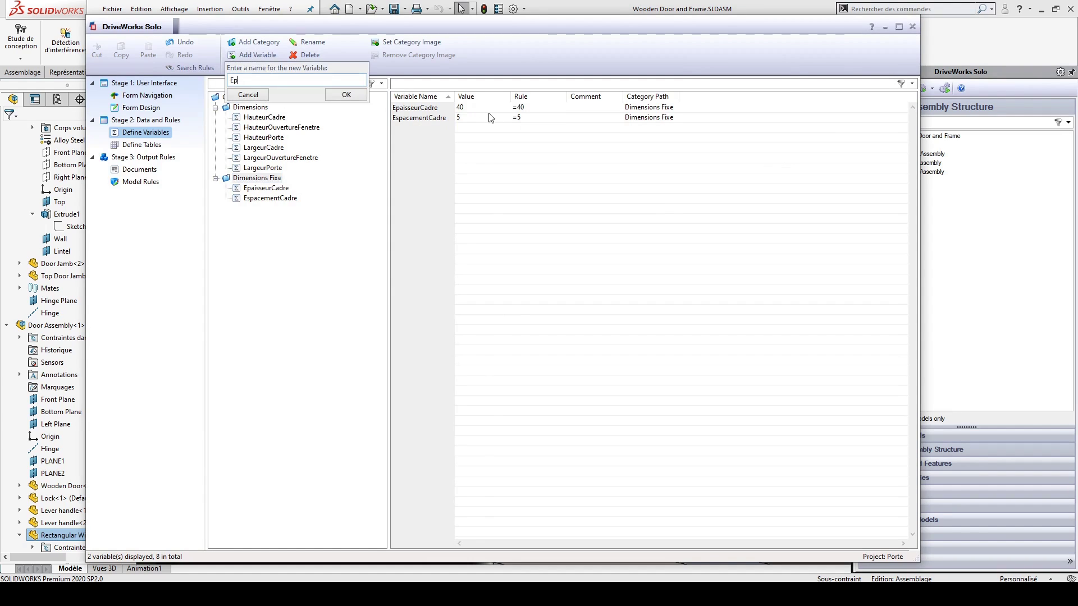
text(aisseurCadreFenetre)
click(347, 96)
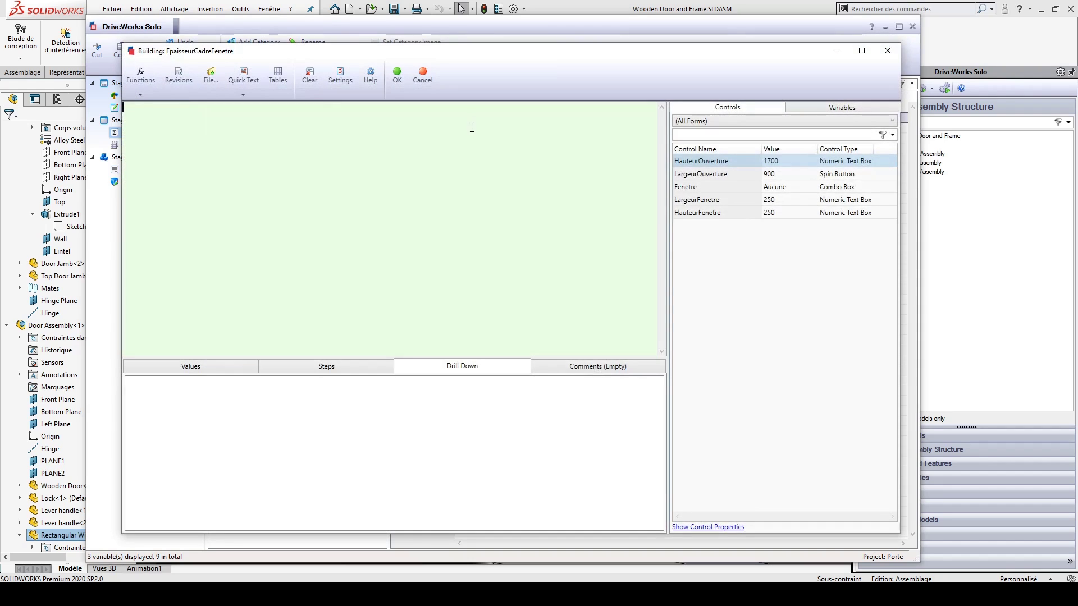
text(30)
click(397, 75)
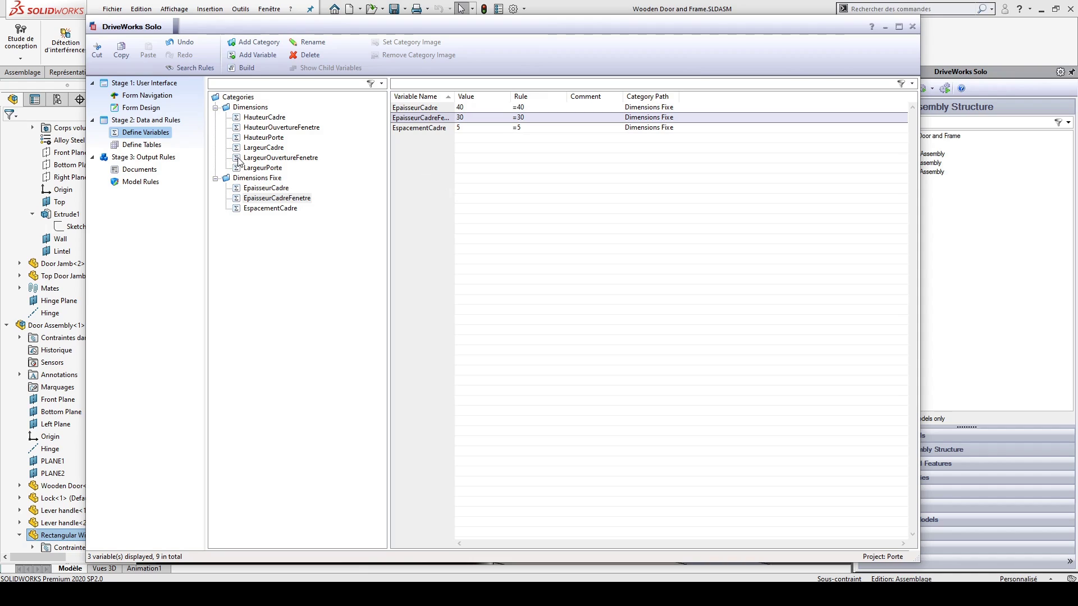
- Add a variable named LargeurFenetre to the Dimensions category
click(261, 107)
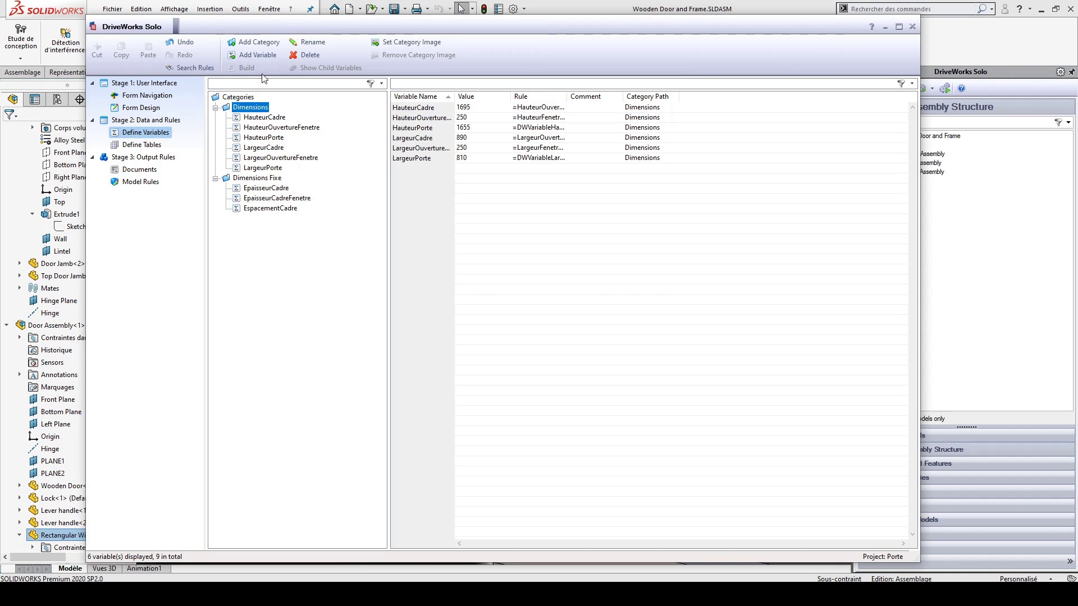
click(260, 55)
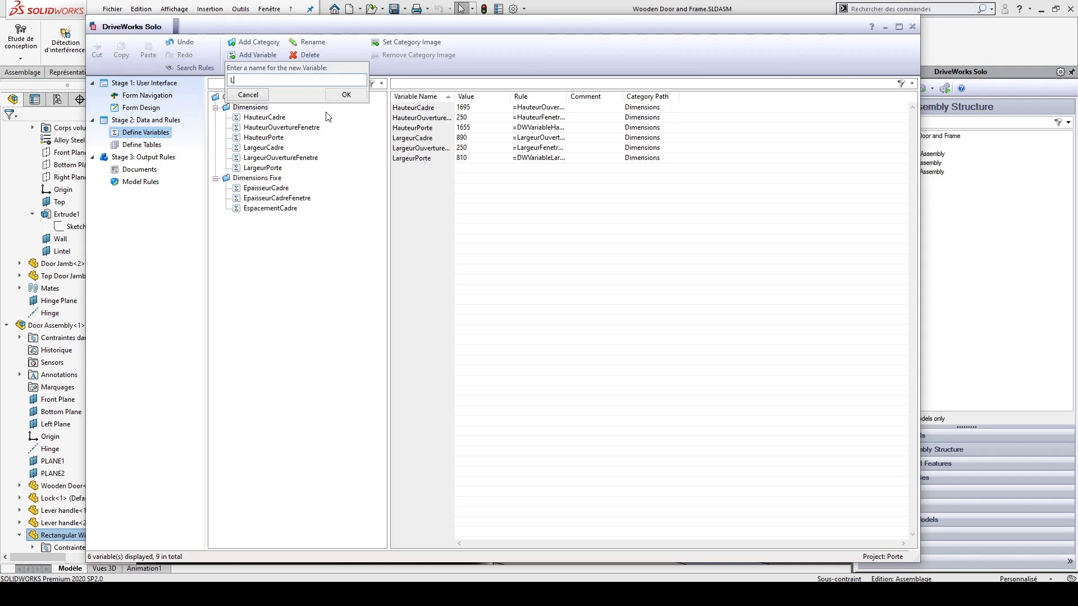
text(LargeurFenetre)
click(346, 94)
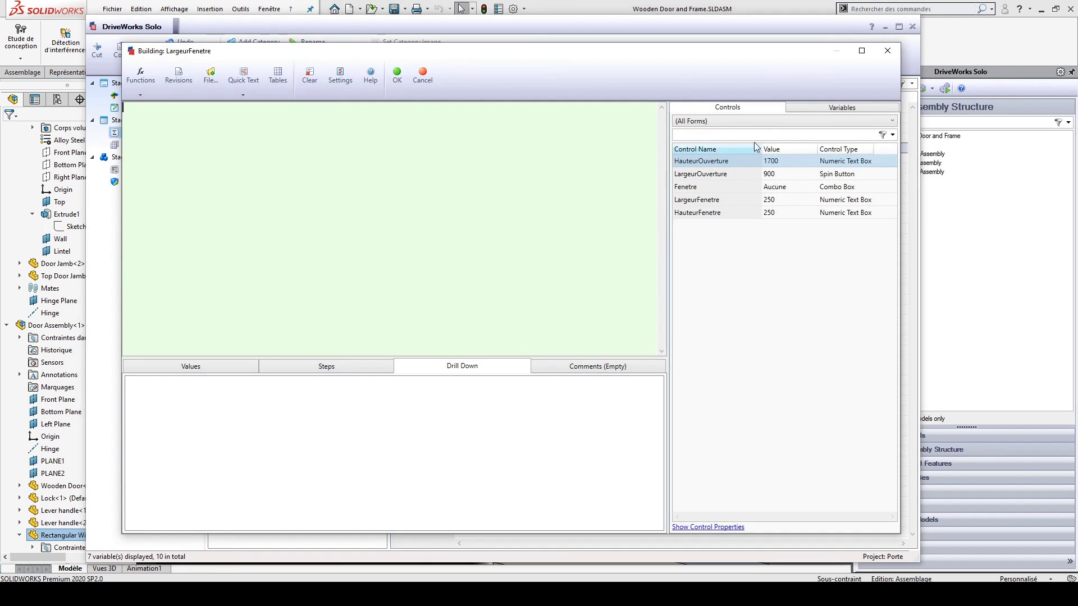
- Build the LargeurFenetre rule as DWVariableHauteurOuvertureFenetre - 2 * DWVariableEpaisseurCadreFenetre, copy the expression and save the rule
click(821, 110)
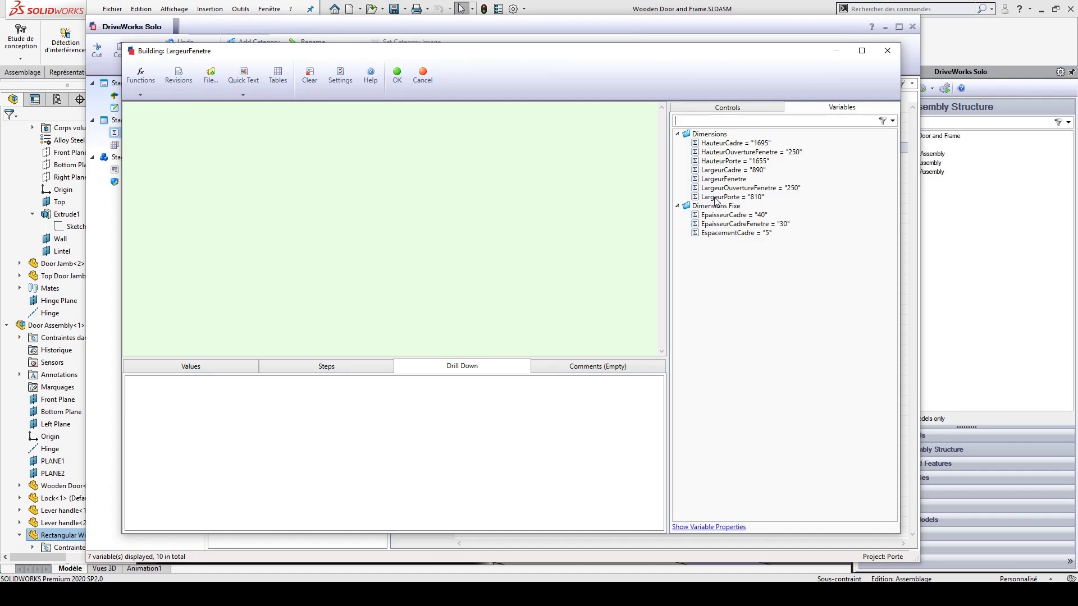
drag(733, 152, 592, 153)
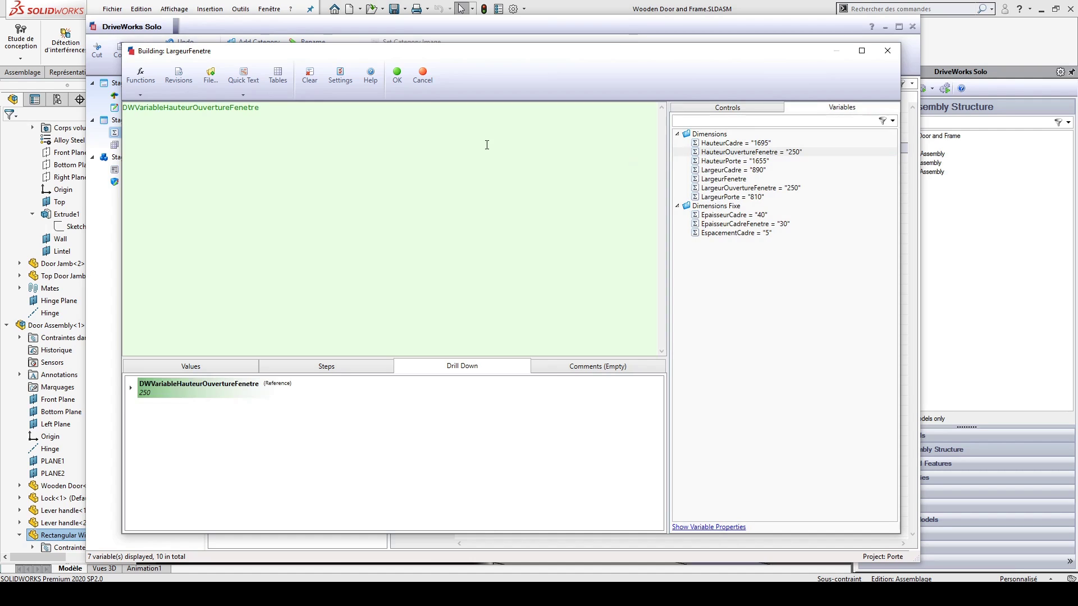
text(- 2 *)
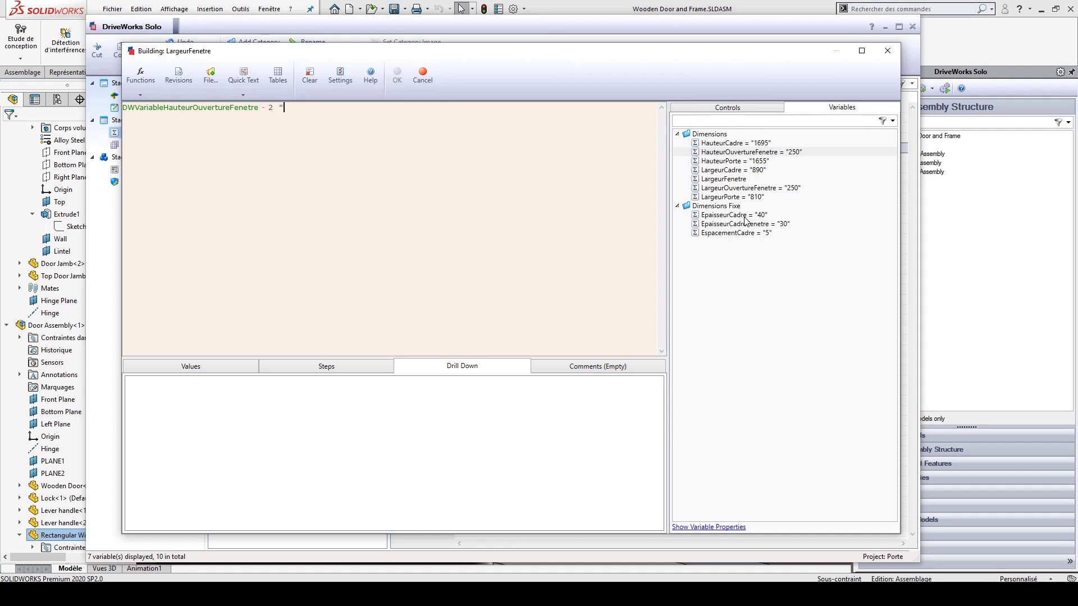
drag(753, 227, 100, 108)
key(ctrl+c)
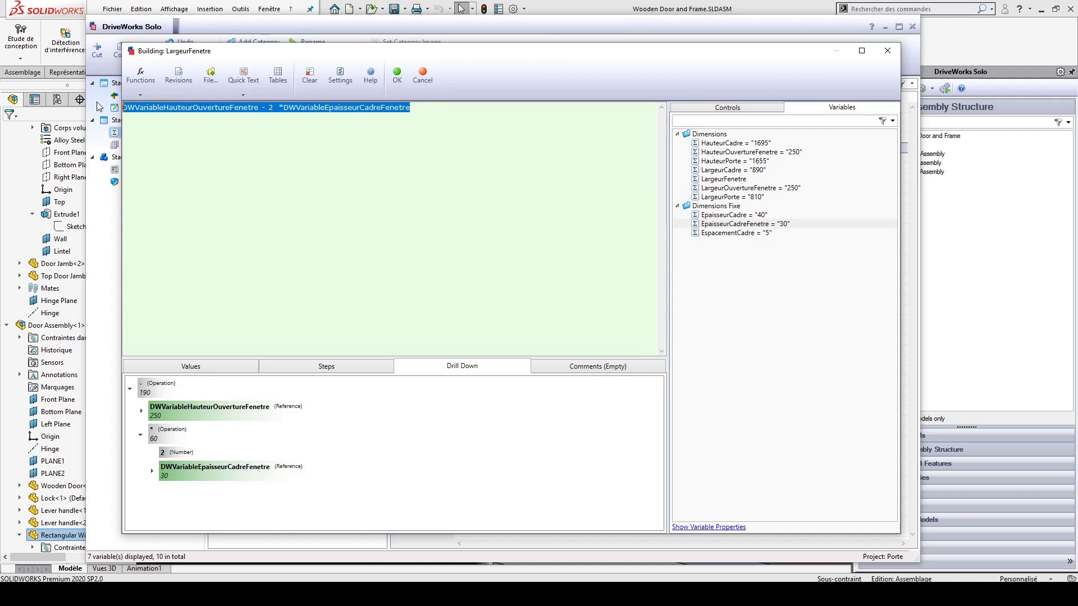
click(397, 81)
- Add a variable named HauteurFenetre to the Dimensions category
click(254, 55)
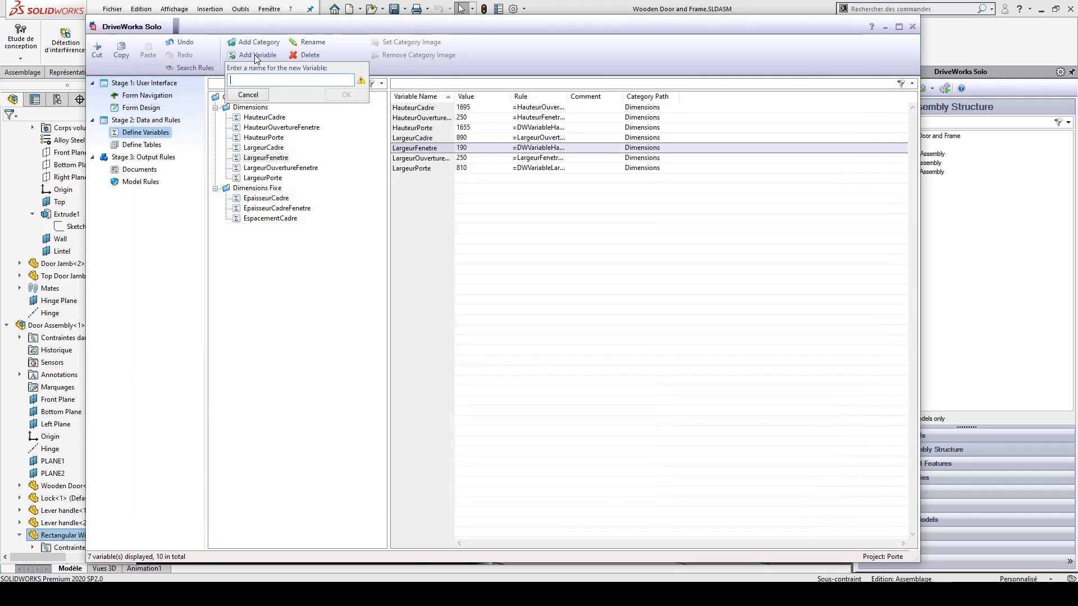
text(HauteurFenetre)
key(Return)
- Paste the copied opening-height-minus-twice-frame-thickness expression as the HauteurFenetre rule and save it
double_click(484, 122)
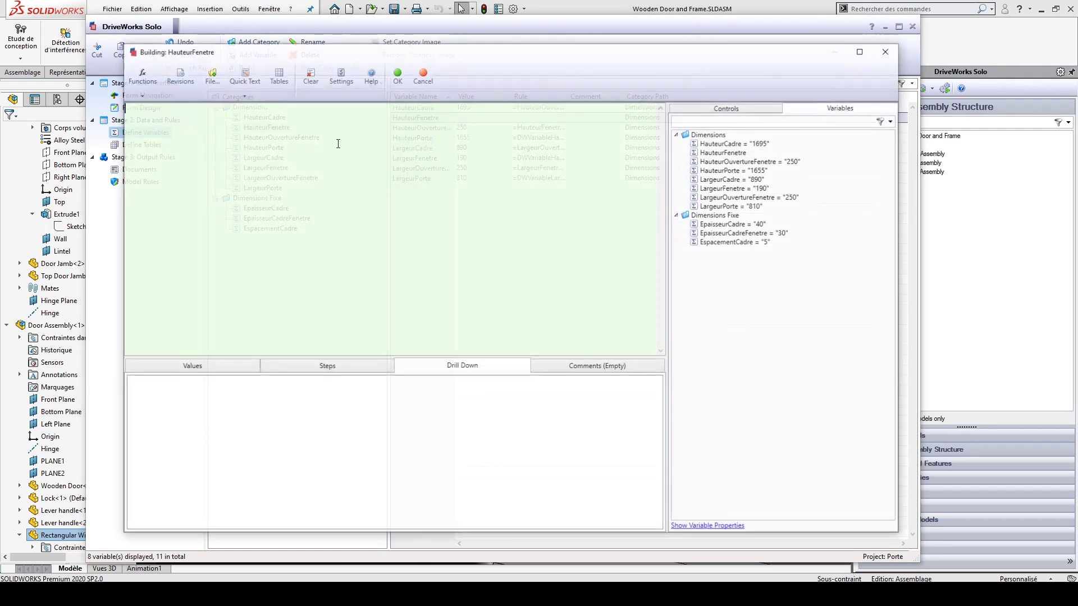
key(ctrl+v)
double_click(258, 108)
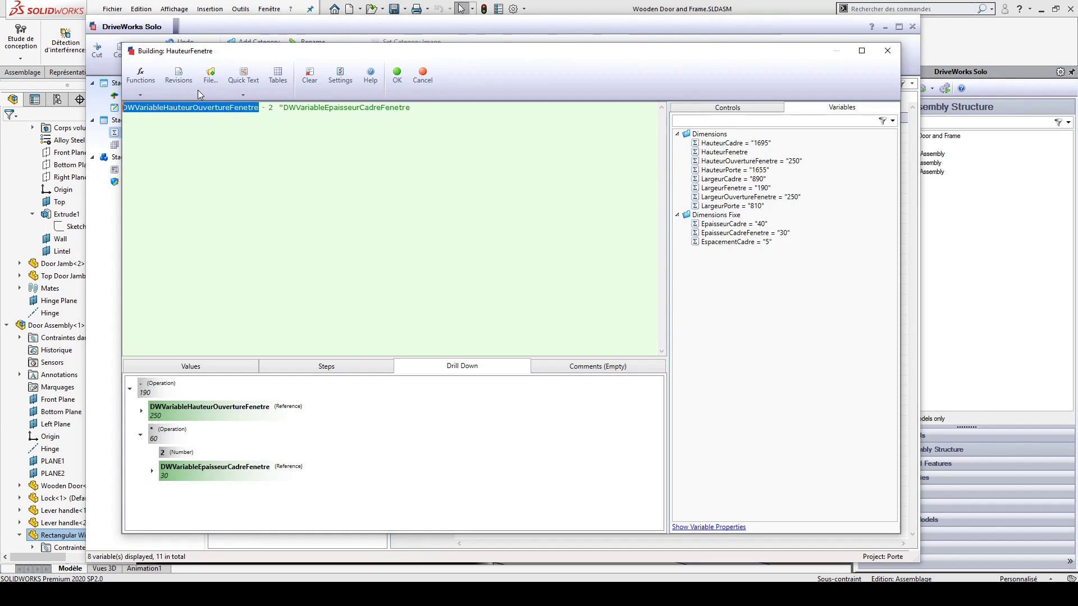
drag(277, 56, 284, 117)
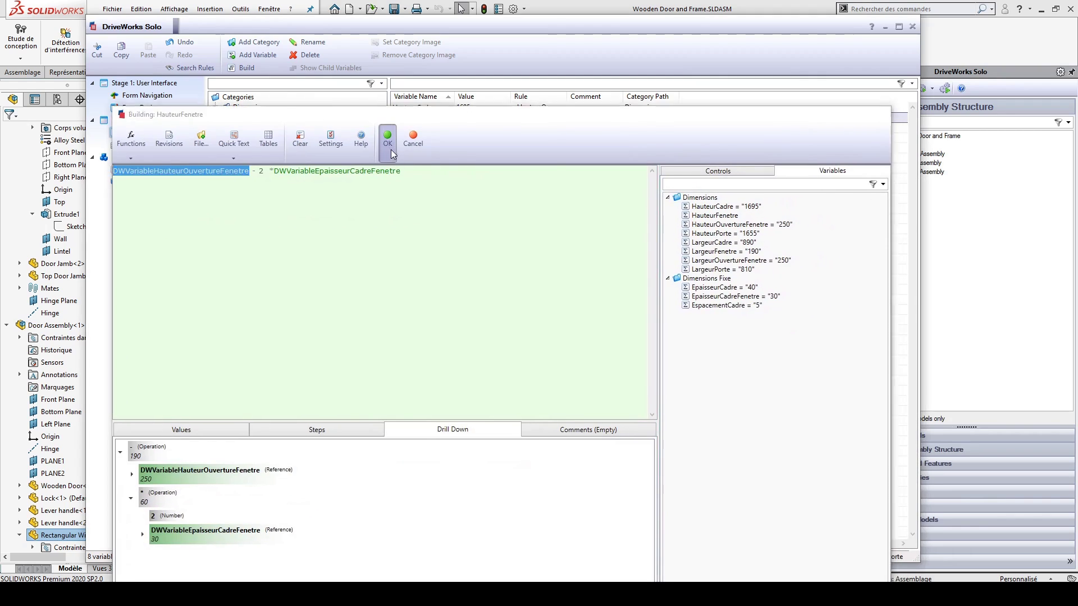
click(388, 140)
- Replace DWVariableHauteurOuvertureFenetre with the LargeurOuvertureFenetre variable in the LargeurFenetre rule and save it
click(444, 129)
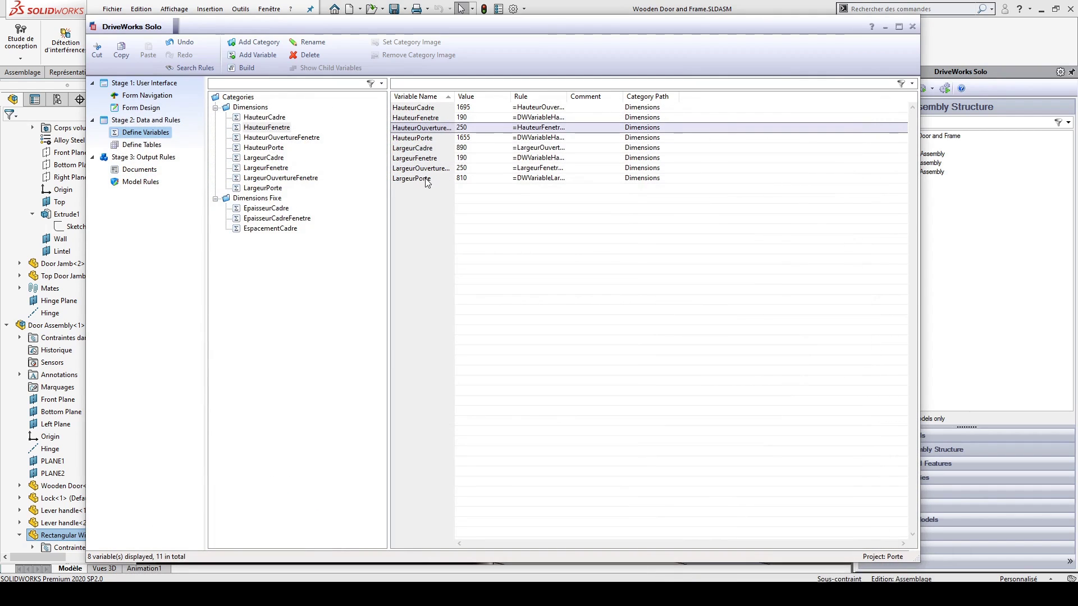
click(440, 158)
click(440, 157)
double_click(538, 158)
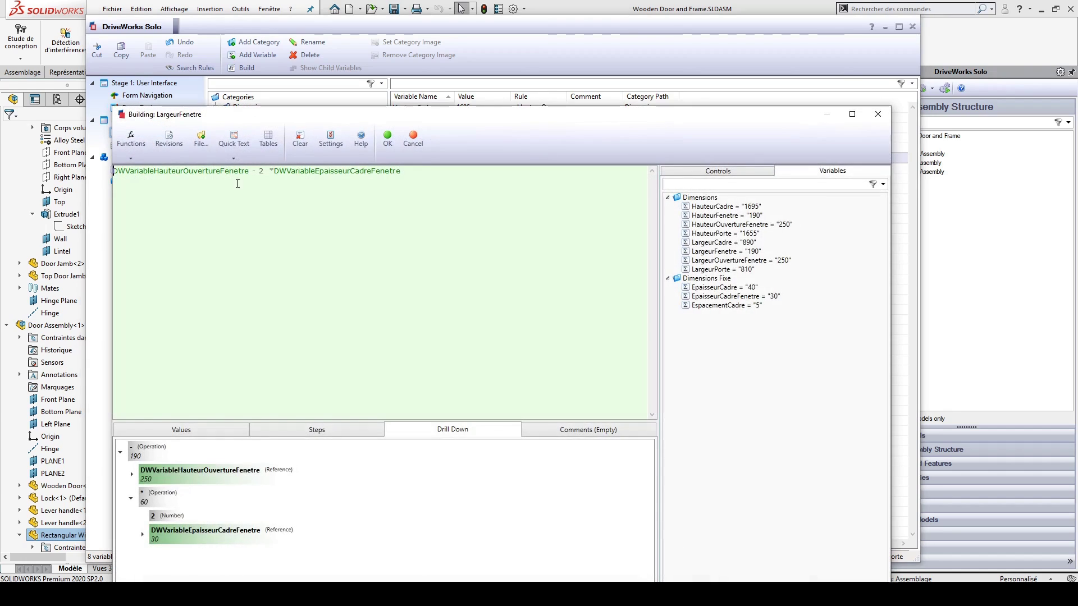
drag(250, 170, 113, 171)
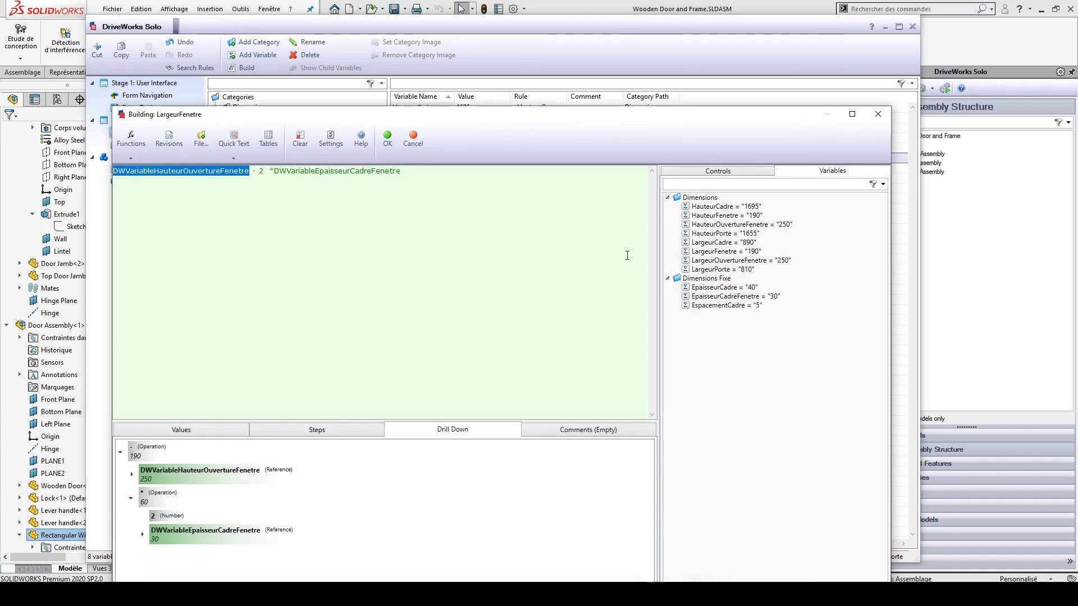
double_click(712, 262)
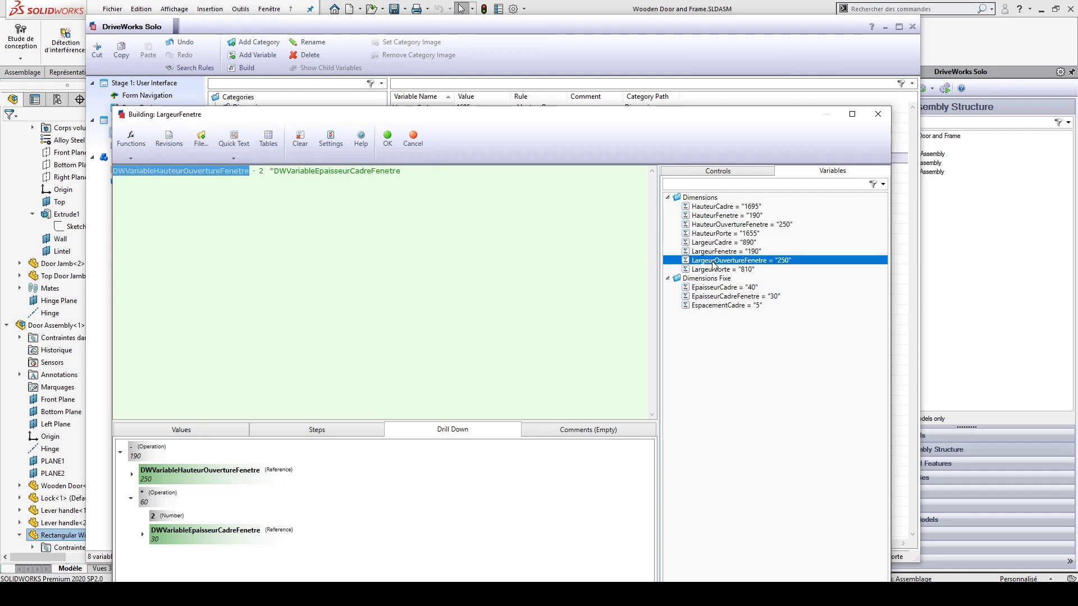
click(383, 142)
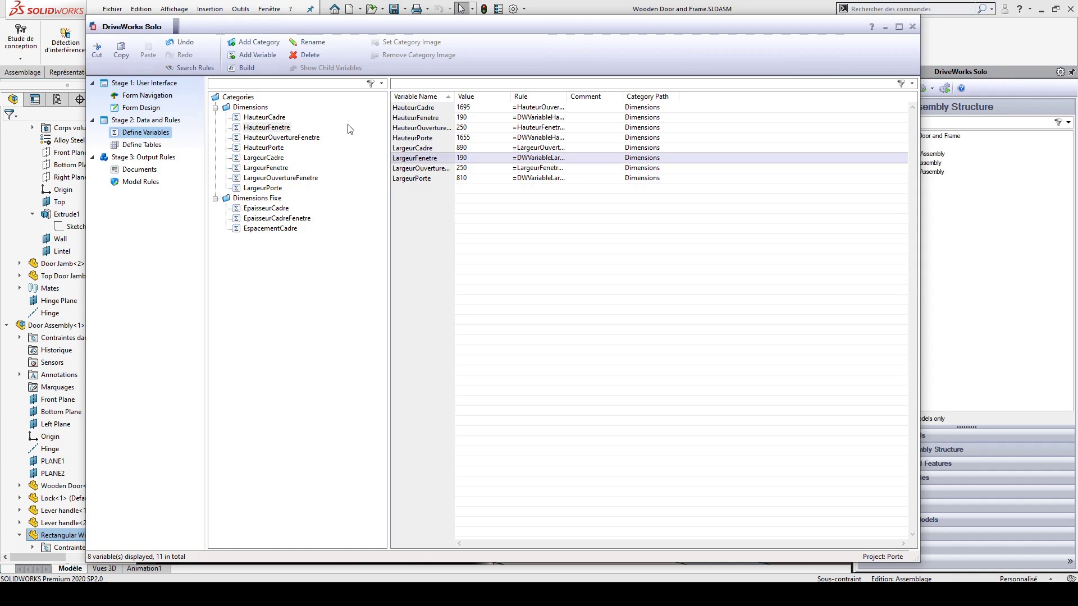
- Add a variable named Fenetre at the top level of Categories, outside the two dimension categories
click(139, 108)
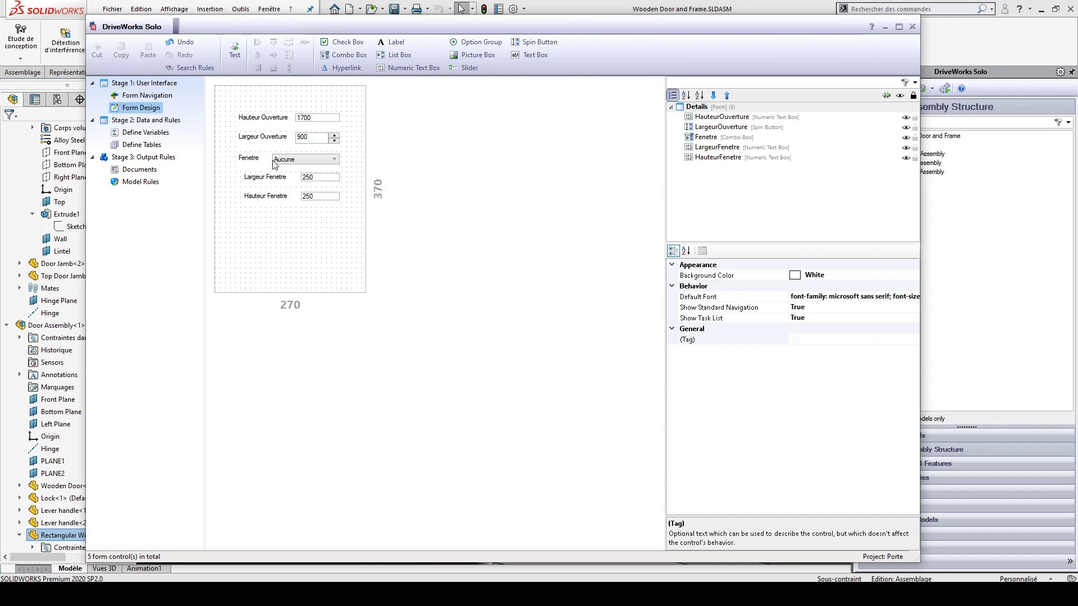
click(141, 135)
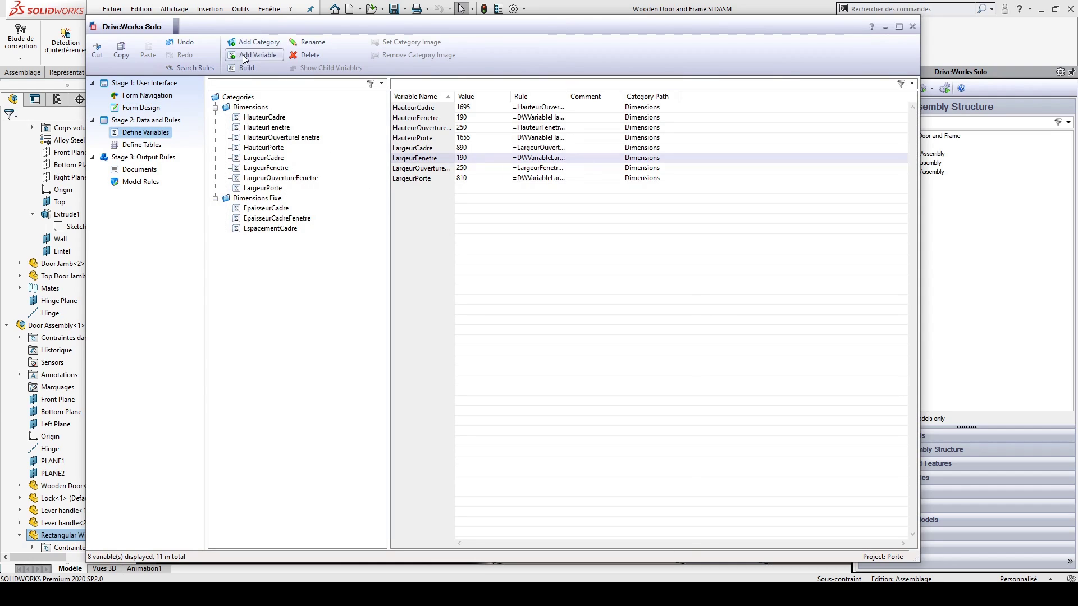
double_click(247, 107)
click(216, 117)
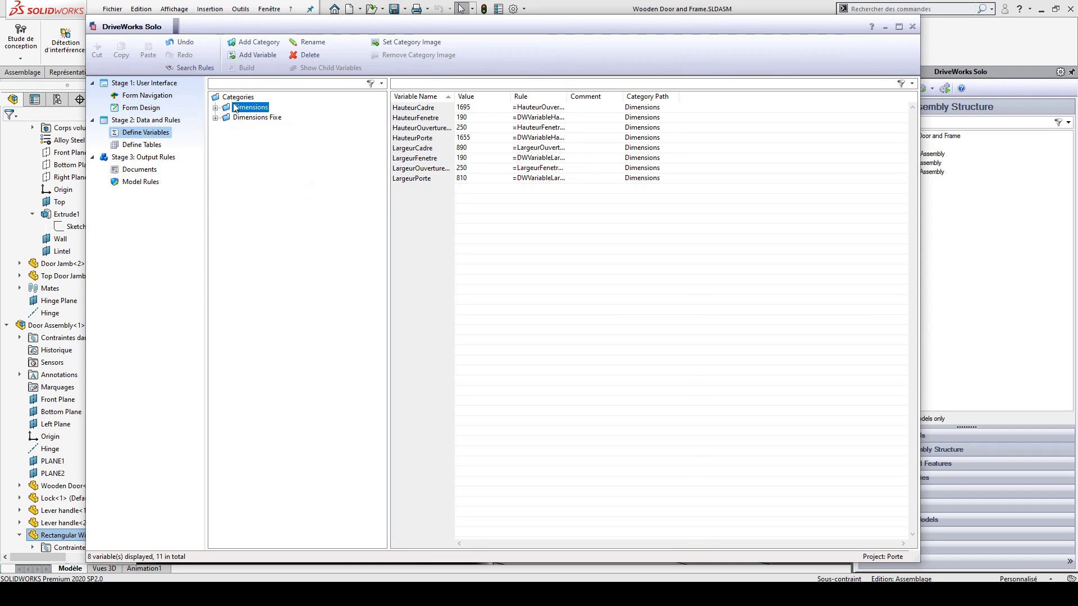
click(238, 97)
click(255, 55)
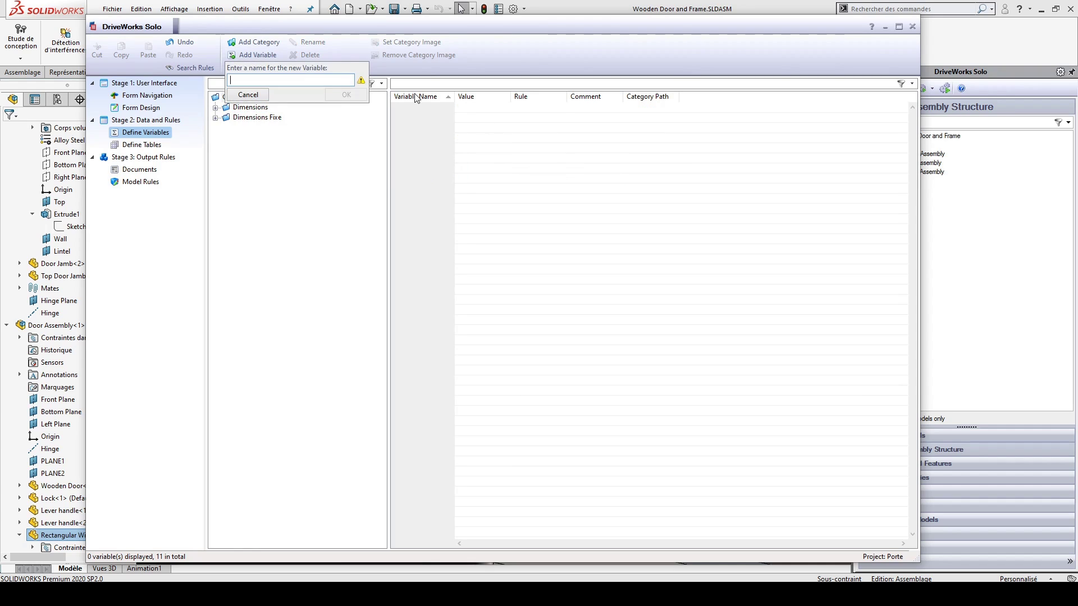
text(Fenetre)
key(Return)
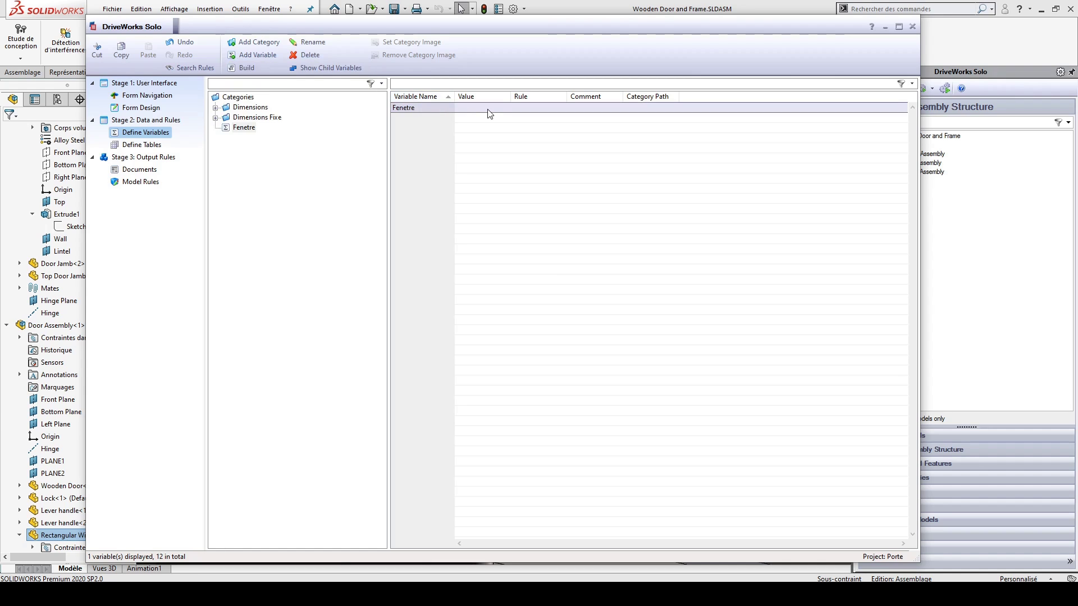
- Build the Fenetre rule with an If function whose condition is FenetreReturn="Aucune"
double_click(488, 110)
drag(438, 118, 443, 38)
click(164, 77)
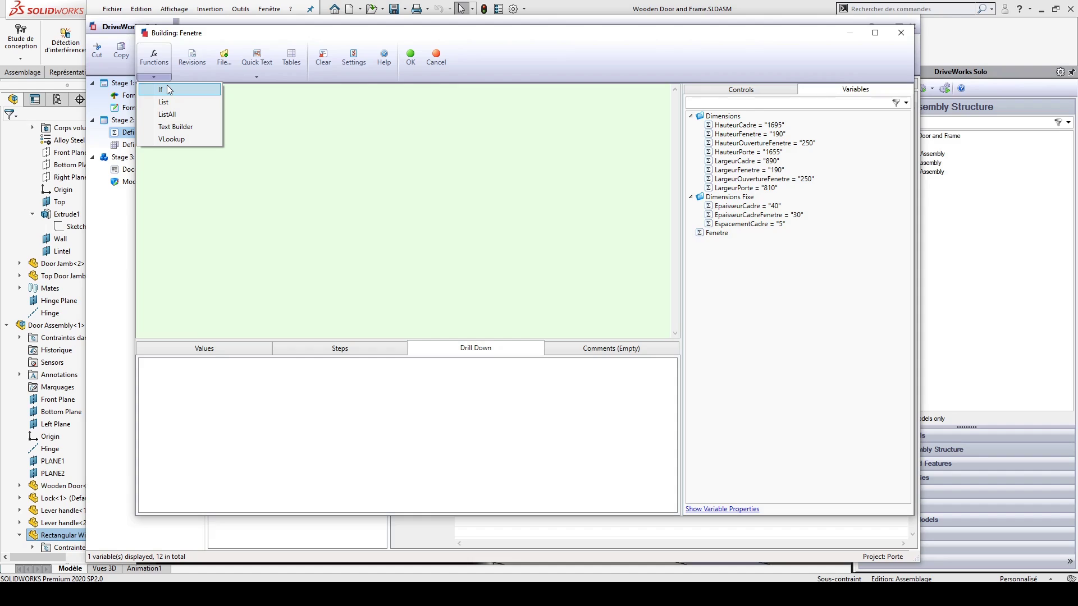
click(174, 90)
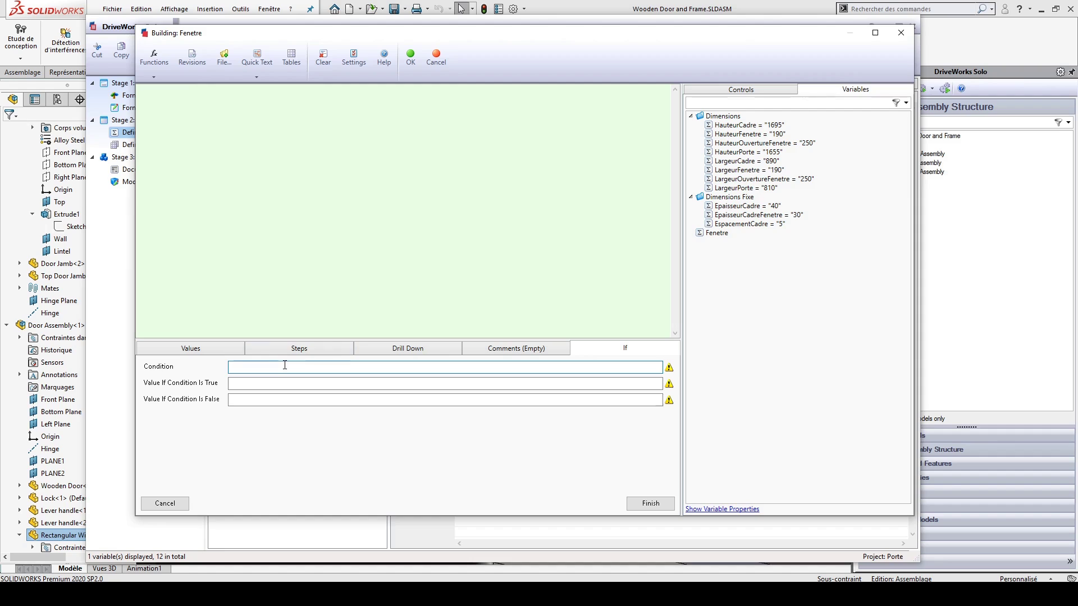
click(735, 92)
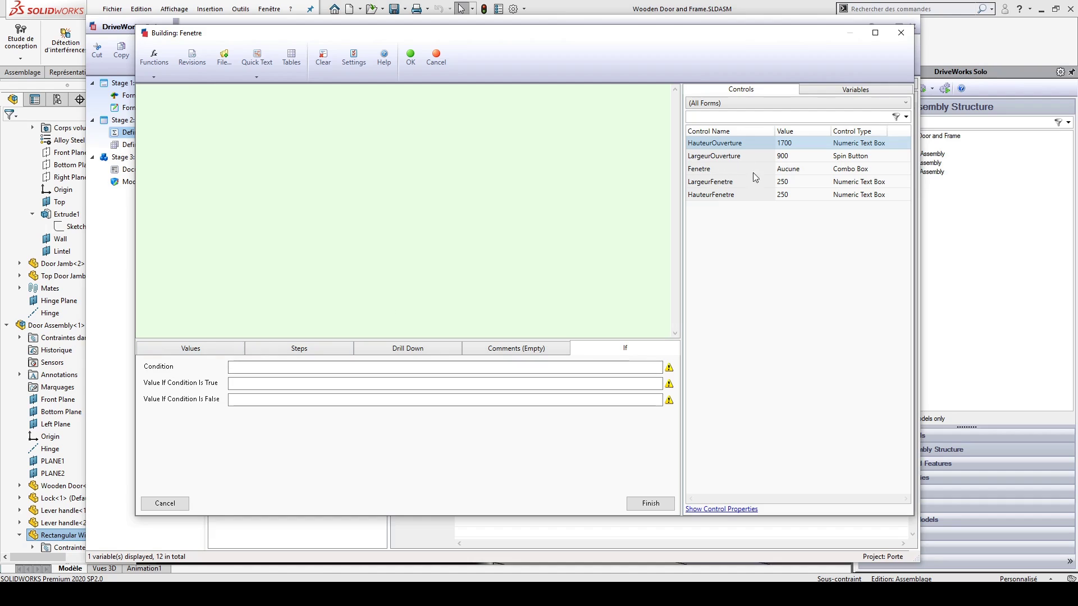
drag(783, 171, 421, 366)
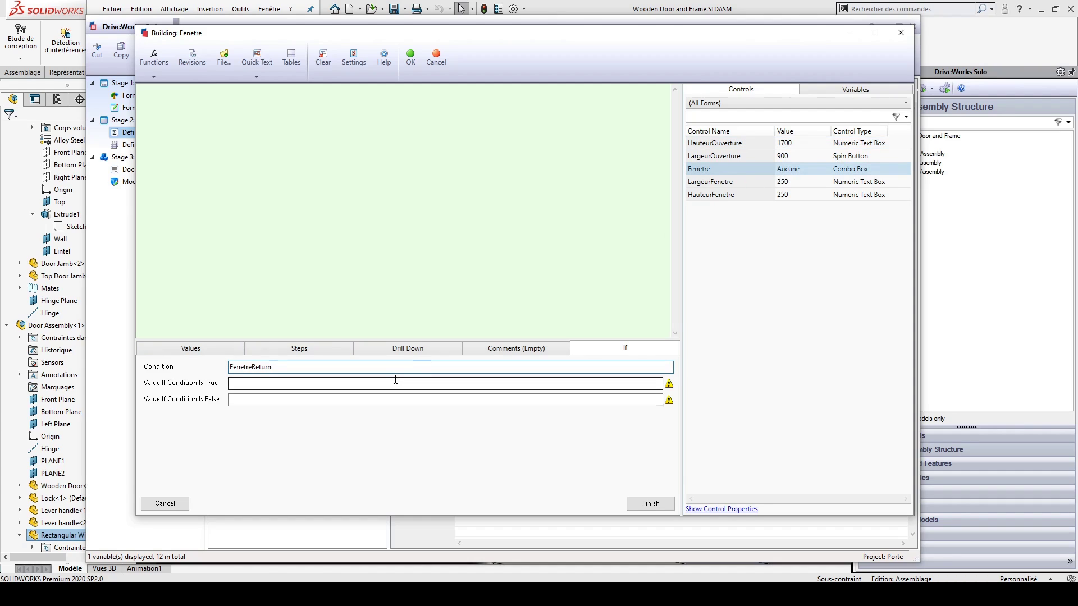
text(="Aucune)
double_click(268, 368)
double_click(296, 368)
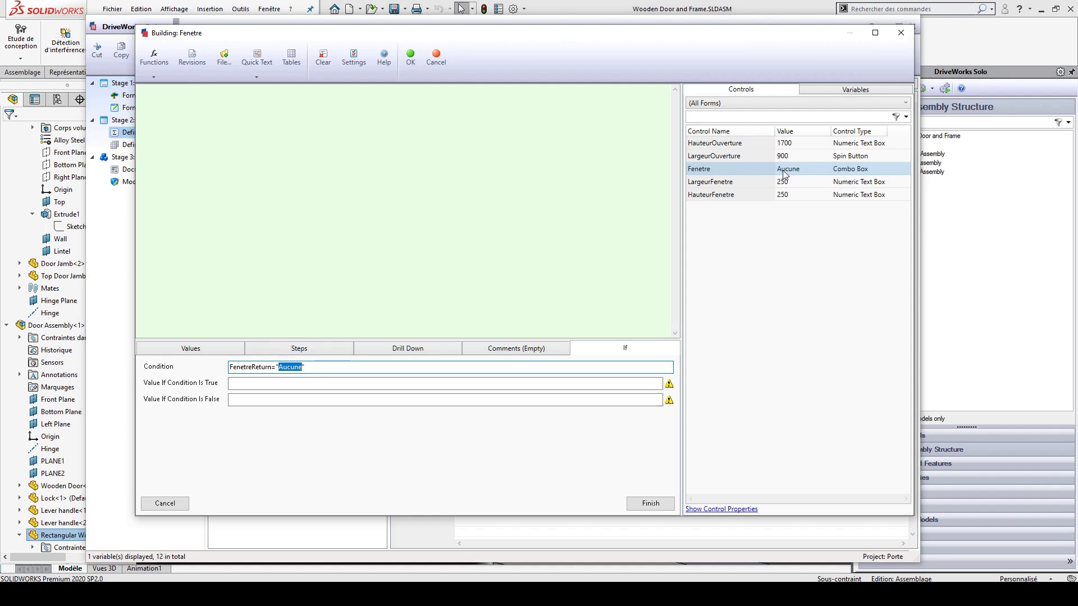
- Set the If function's value when the condition is true to "Delete"
click(287, 384)
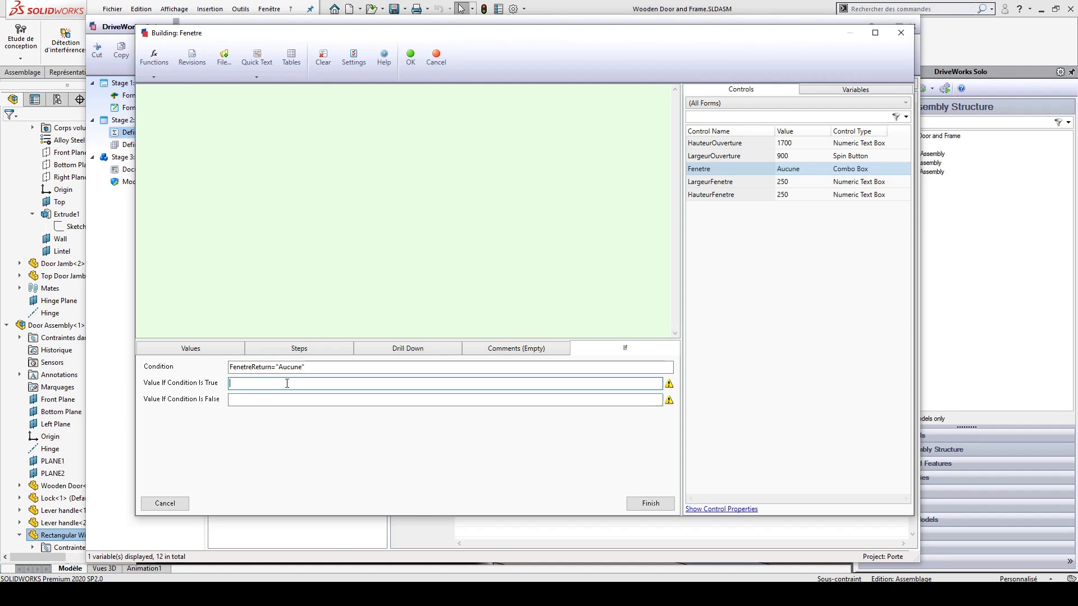
text("Delete)
key(ctrl+a)
text(False)
key(ctrl+a)
text("Delete)
- Set the If function's false value to True, finish the function and save the Fenetre rule
click(267, 402)
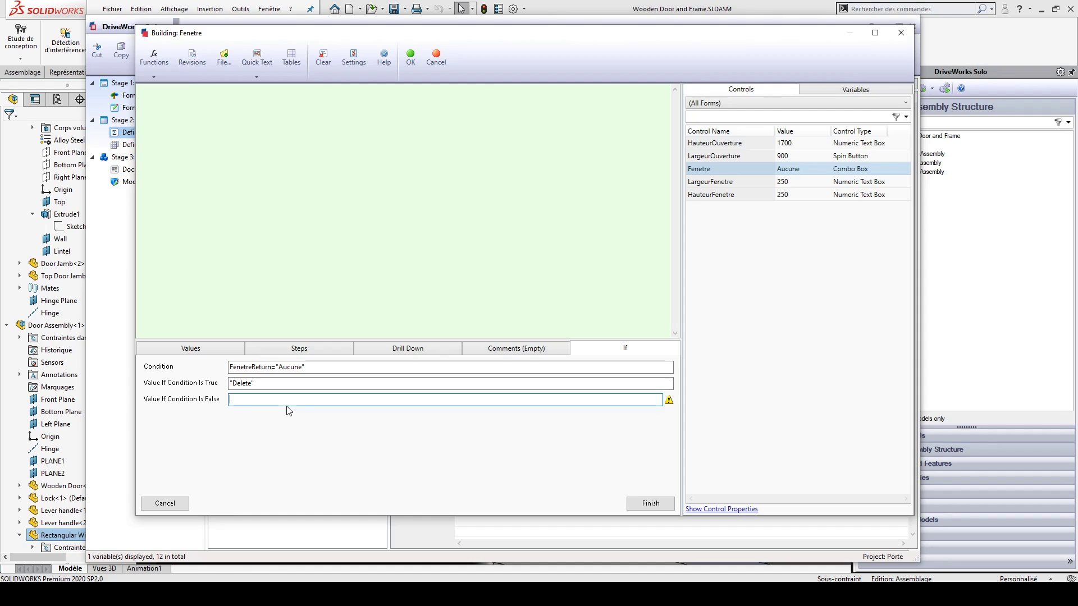
text(False)
key(BackSpace)
key(BackSpace)
key(BackSpace)
key(BackSpace)
key(BackSpace)
text(True)
click(651, 503)
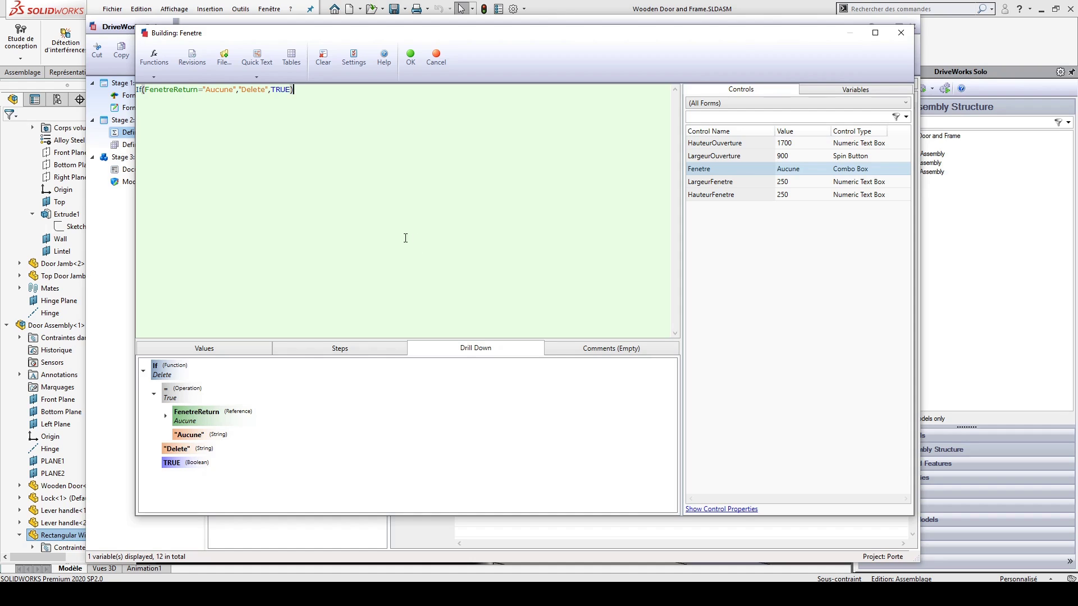
drag(349, 102, 145, 102)
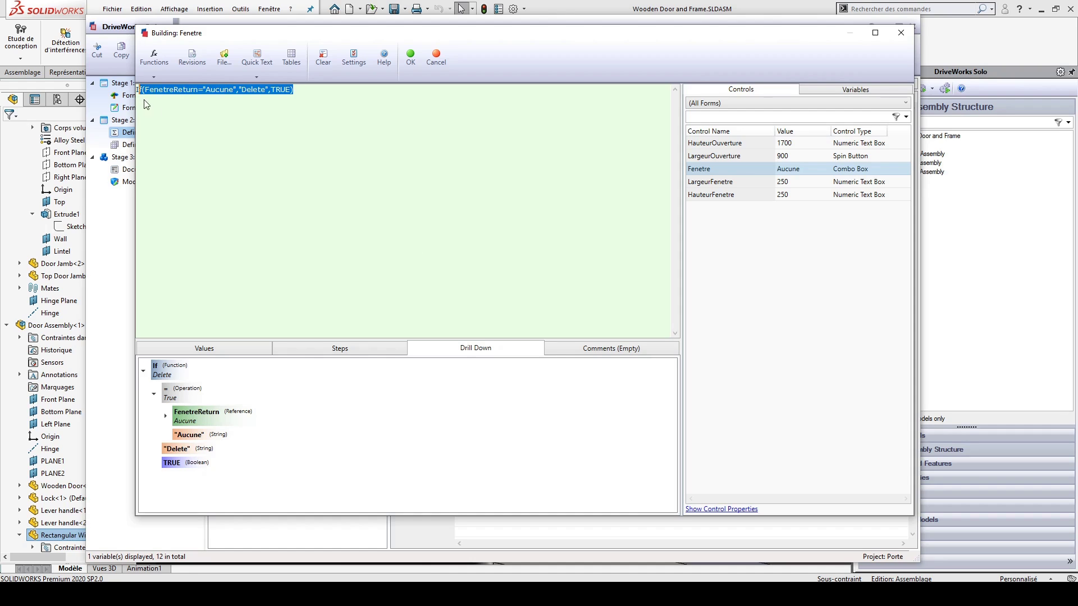
click(219, 97)
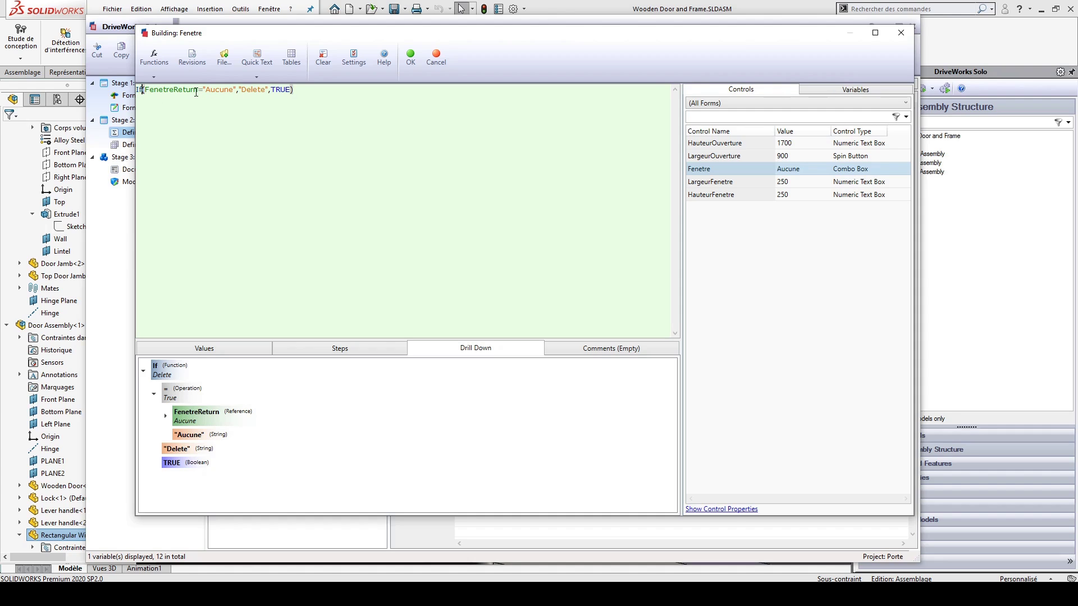
click(410, 57)
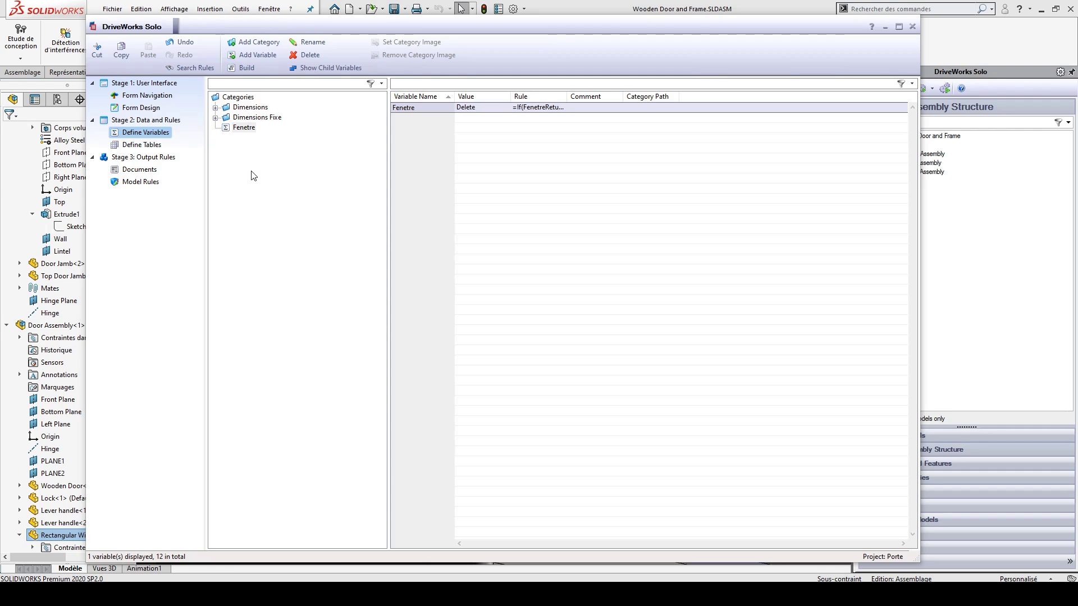
- Add the Wooden Door and Frame component set to the project's model rules
click(140, 108)
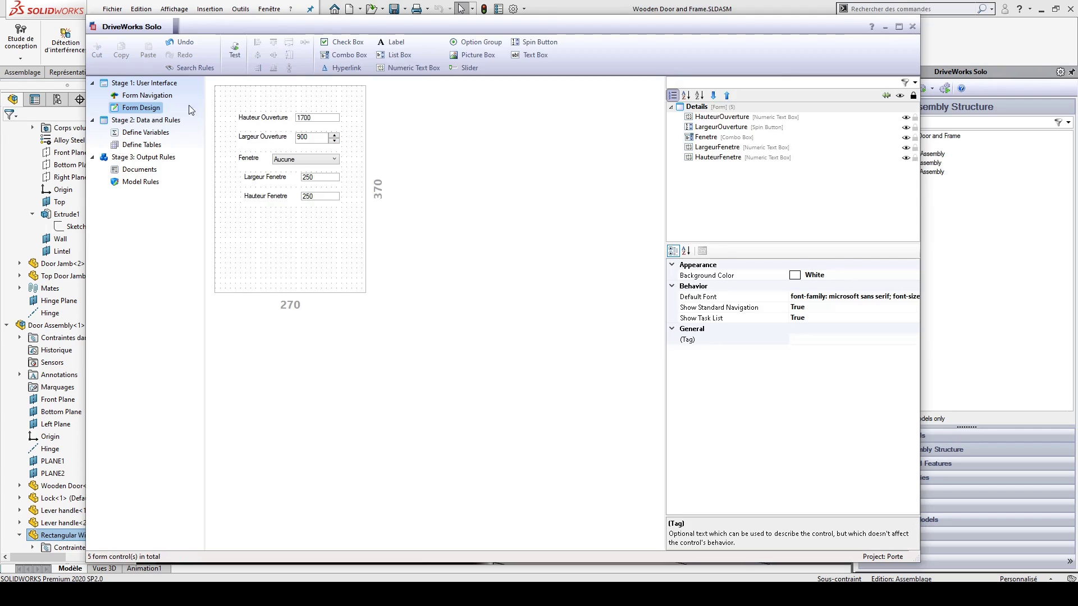
click(150, 132)
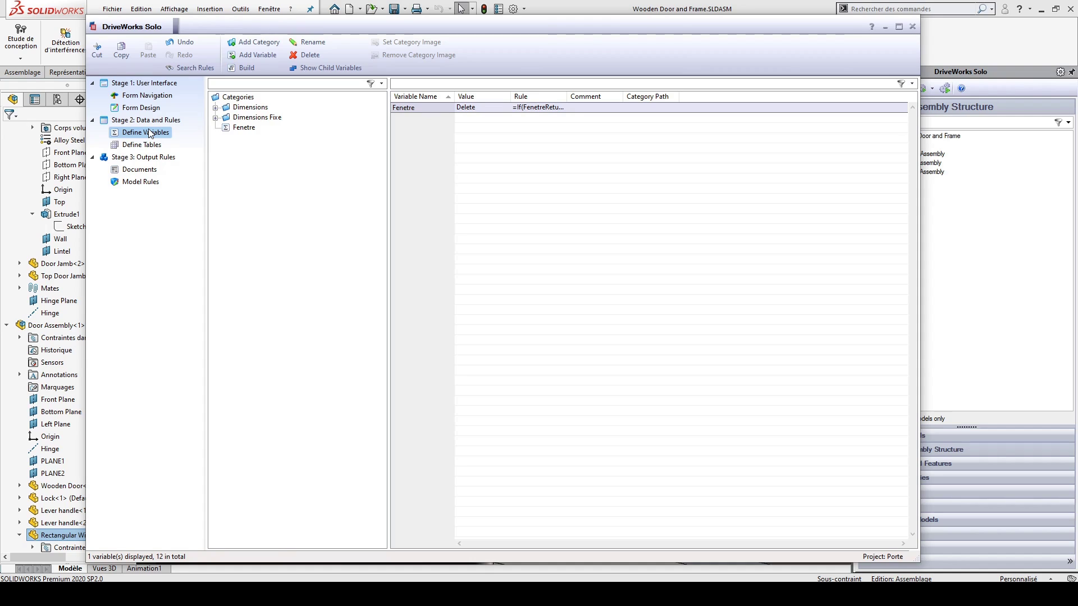
click(141, 182)
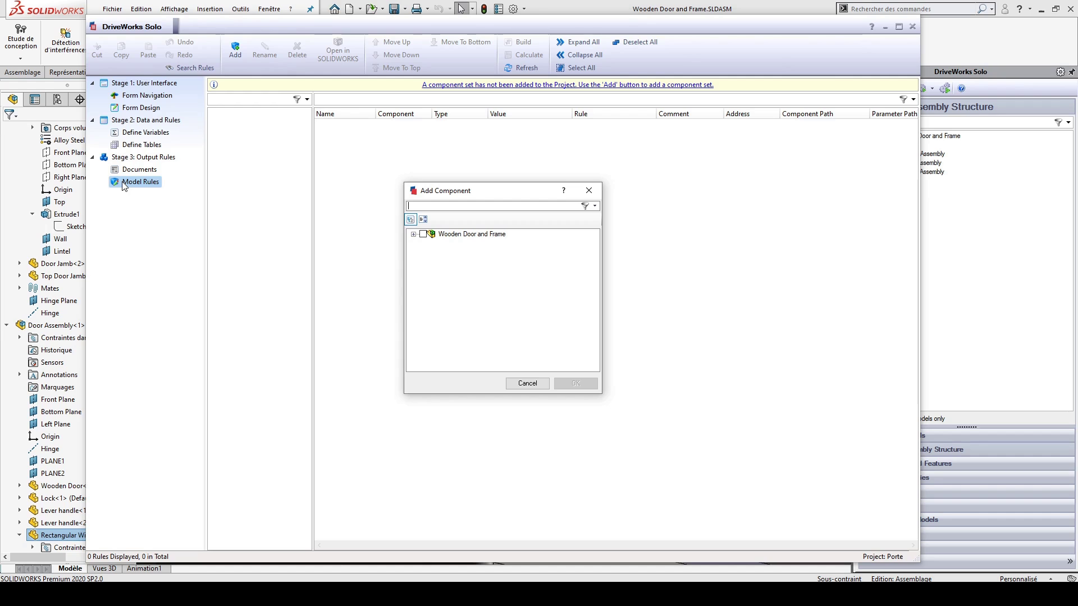
click(423, 235)
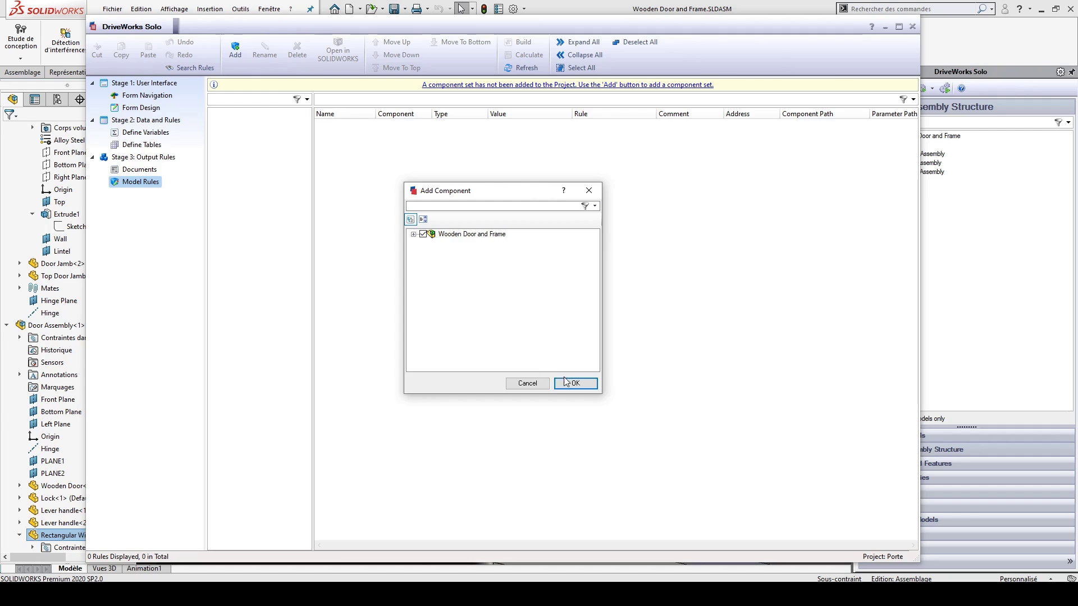
click(562, 383)
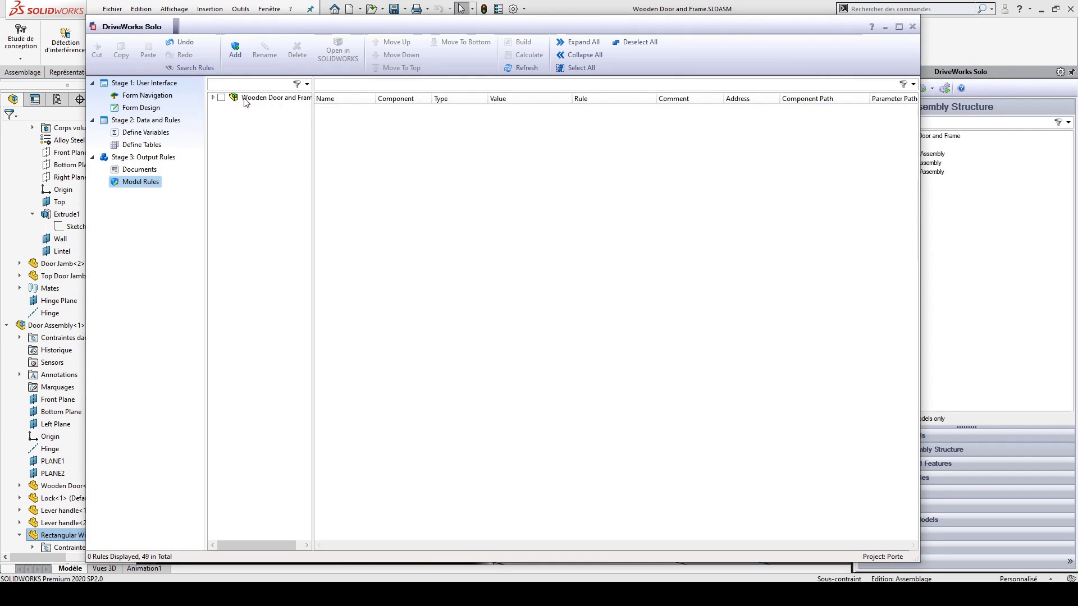
click(259, 98)
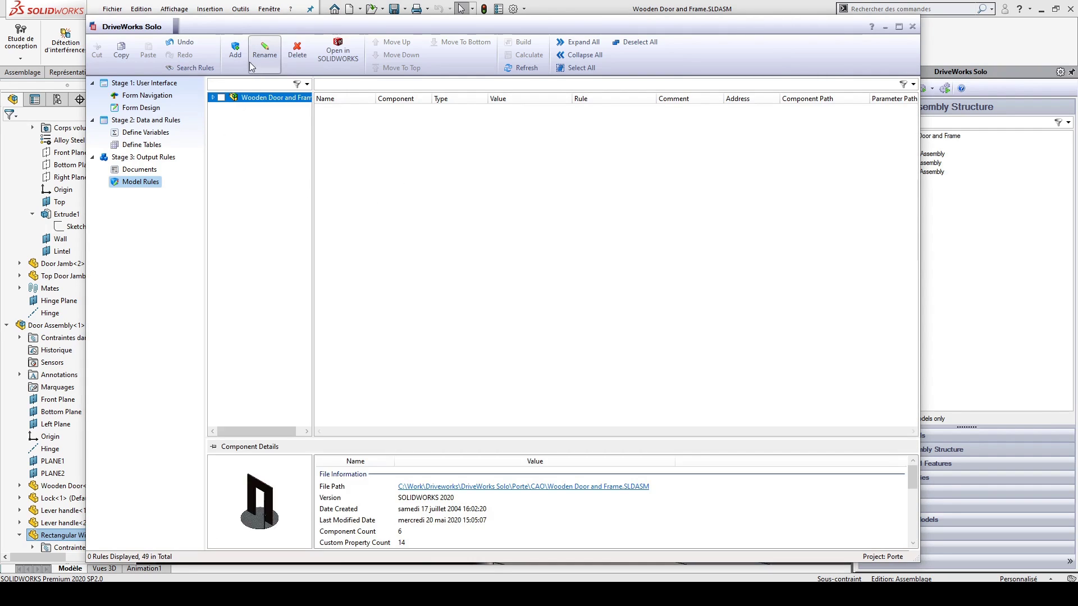
click(236, 56)
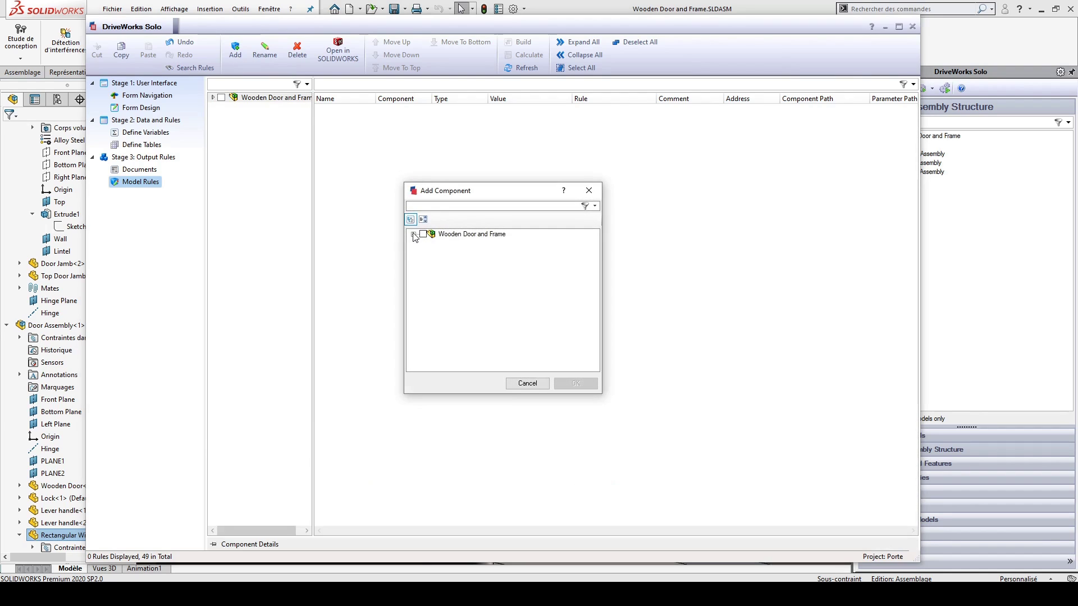
click(414, 234)
click(588, 190)
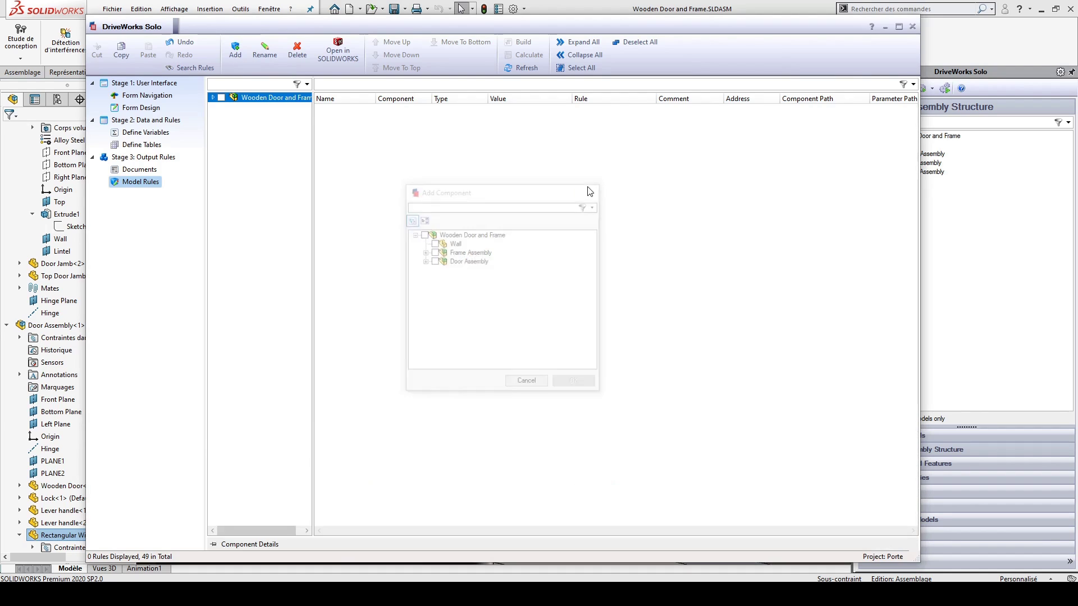
- Expand the Wooden Door and Frame tree with its Frame Assembly and Door Assembly, leaving every component unchecked
click(213, 97)
click(221, 97)
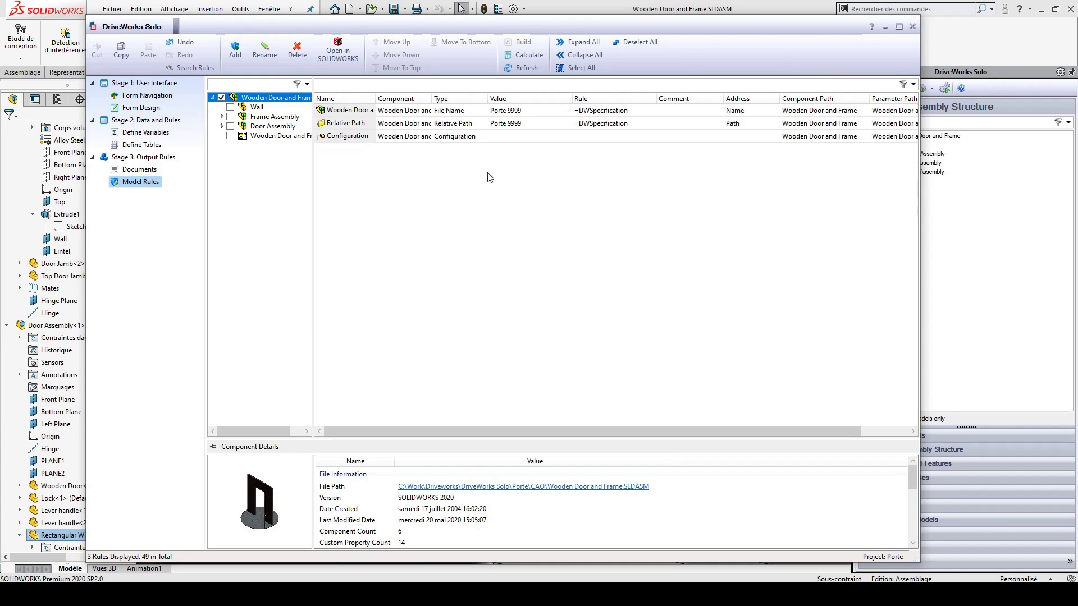
click(221, 97)
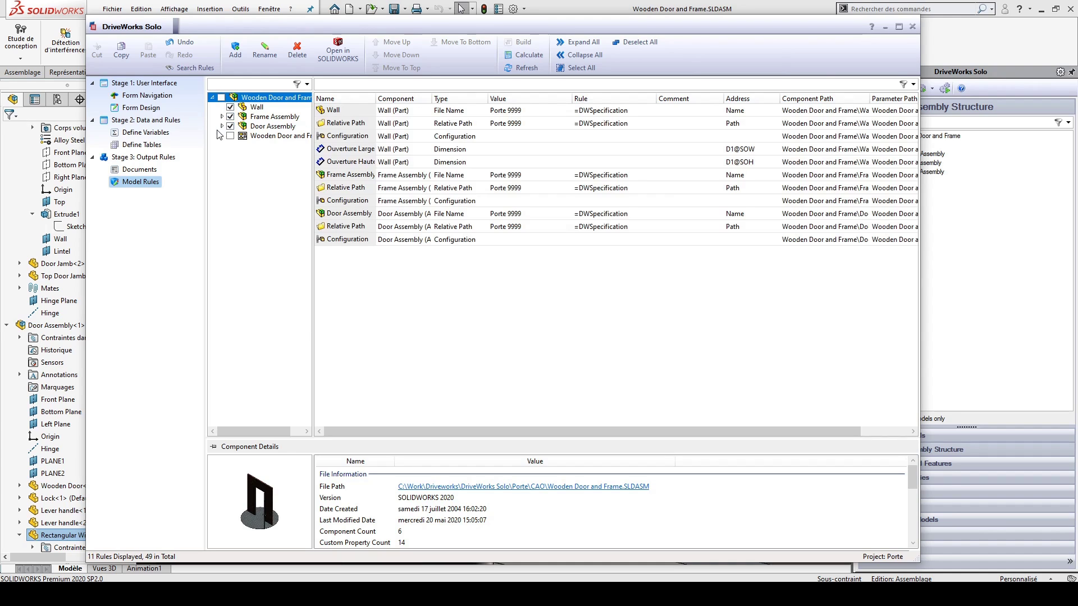
click(230, 126)
click(230, 116)
click(230, 106)
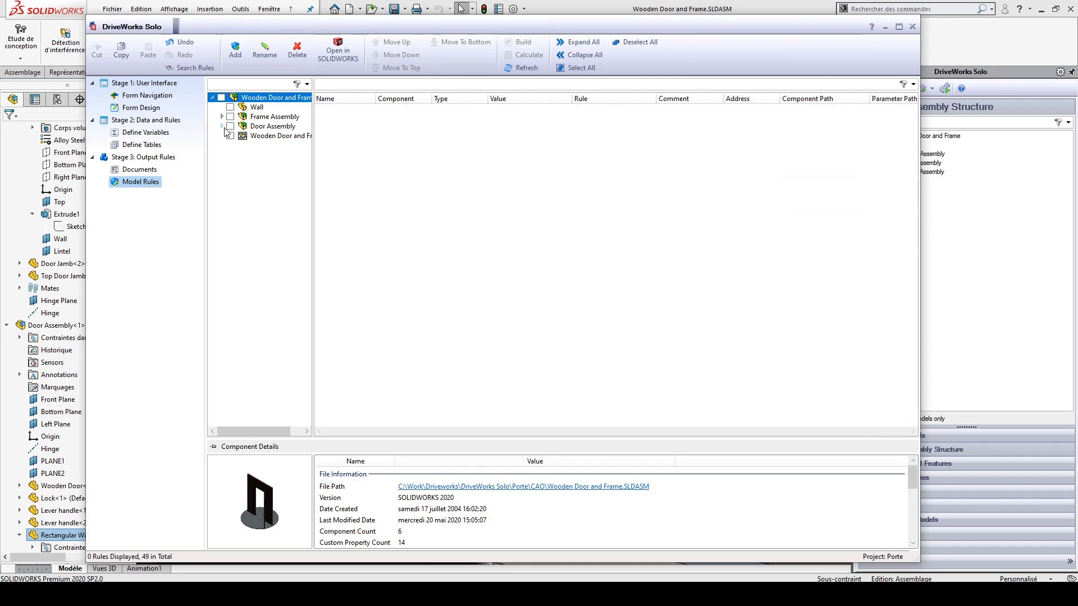
click(223, 126)
click(222, 116)
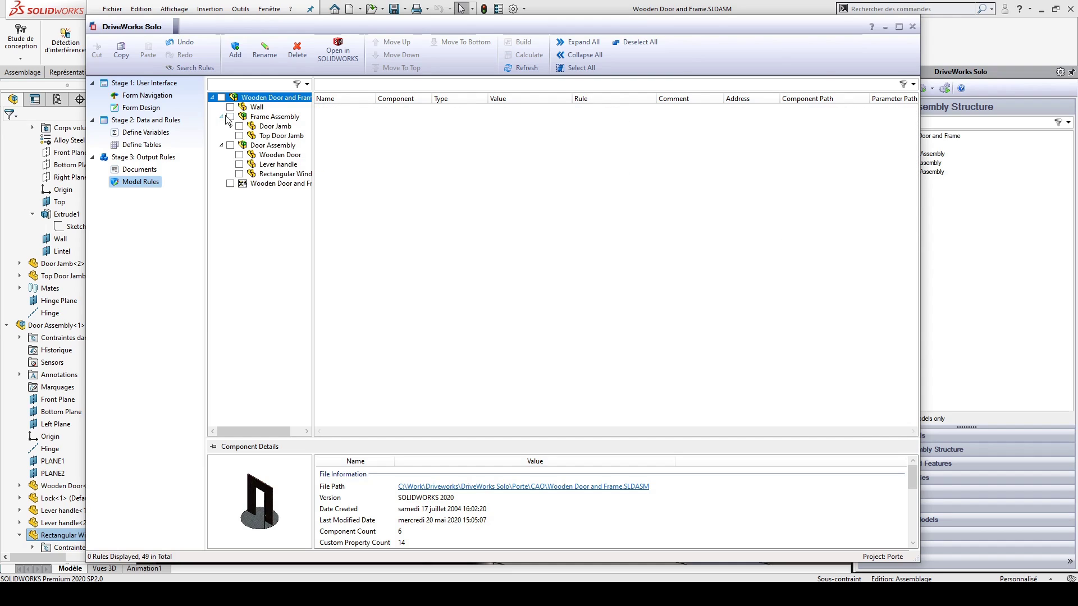
- Include the rules of every component in the list and filter them by "dim"
click(581, 68)
scroll(479, 327, down, 5)
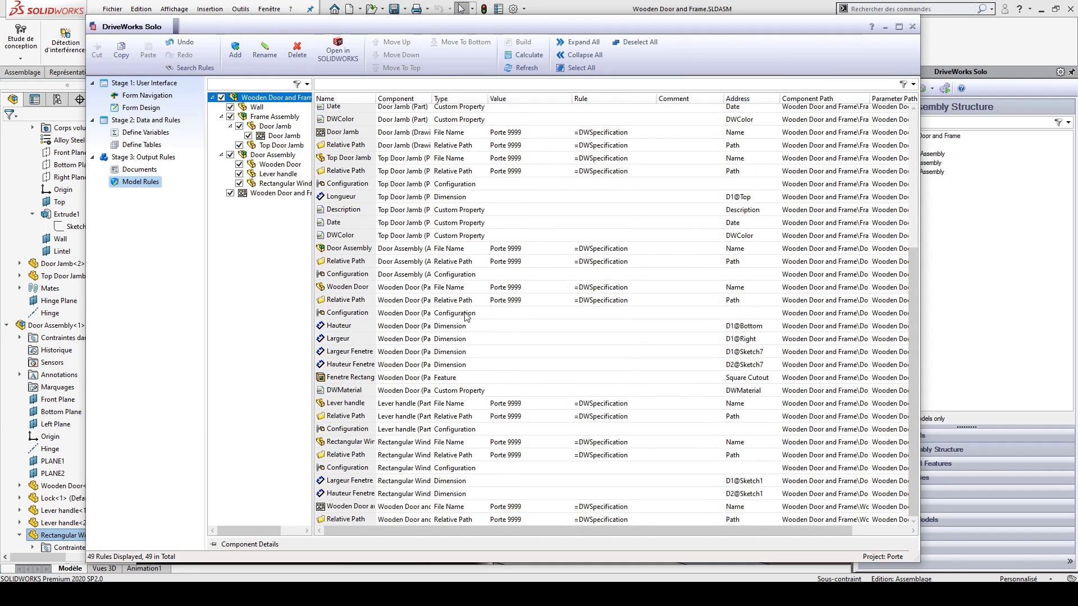
scroll(466, 317, up, 5)
click(375, 85)
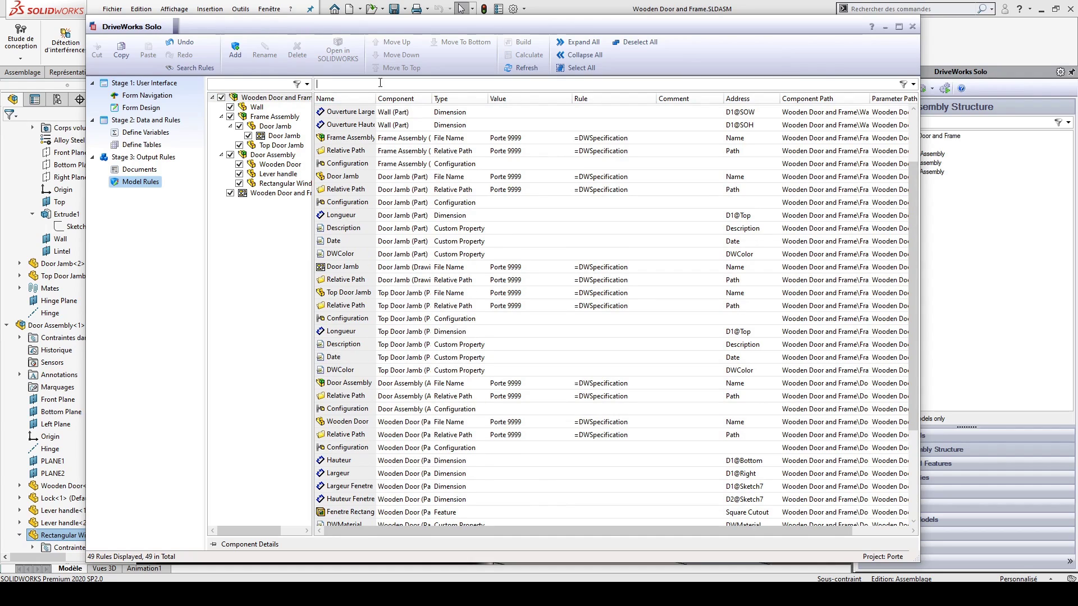
text(dim)
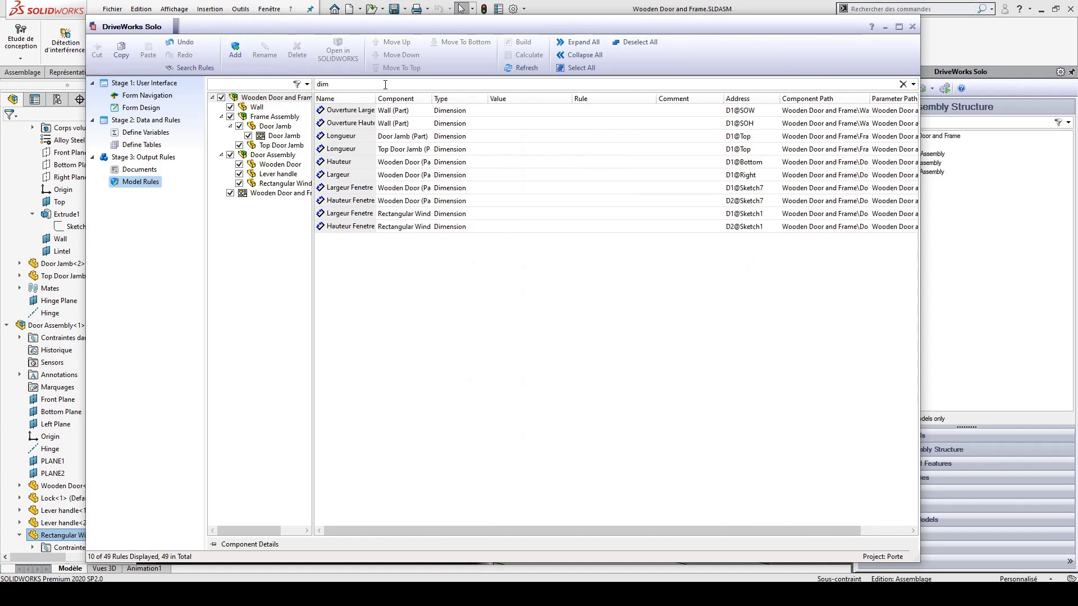
- Sort the dimension rules by component and widen the Name and Component columns so their full text is readable
drag(375, 99, 431, 98)
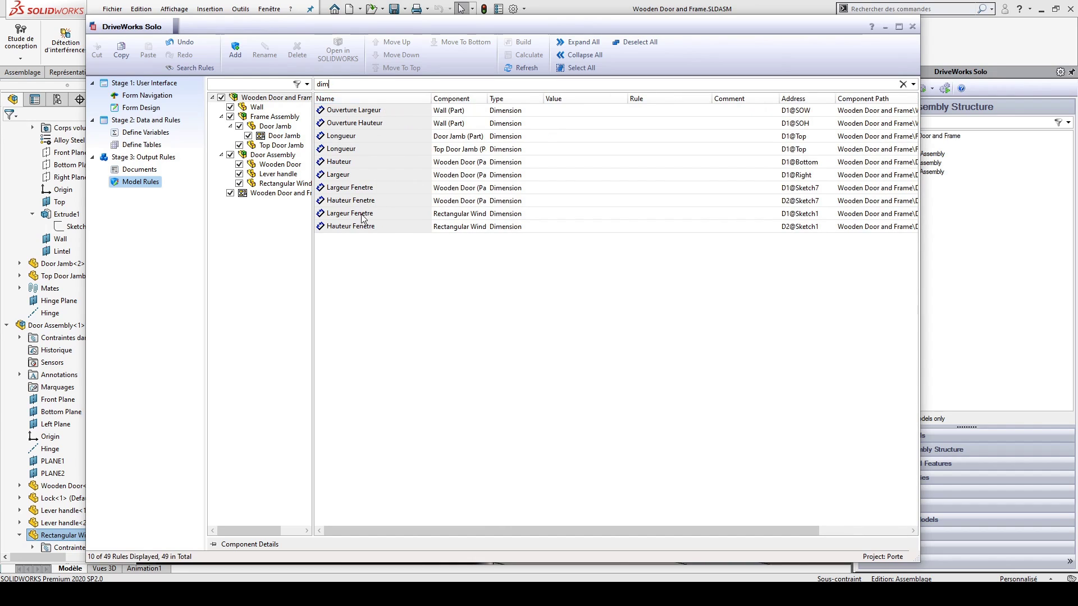
click(501, 98)
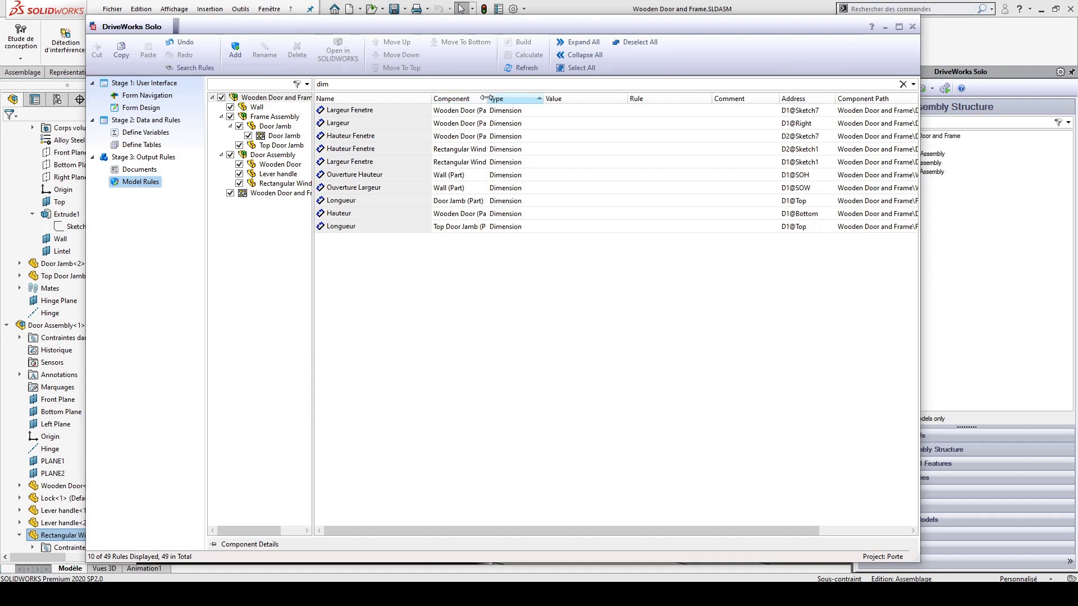
click(458, 99)
click(458, 99)
drag(487, 99, 562, 99)
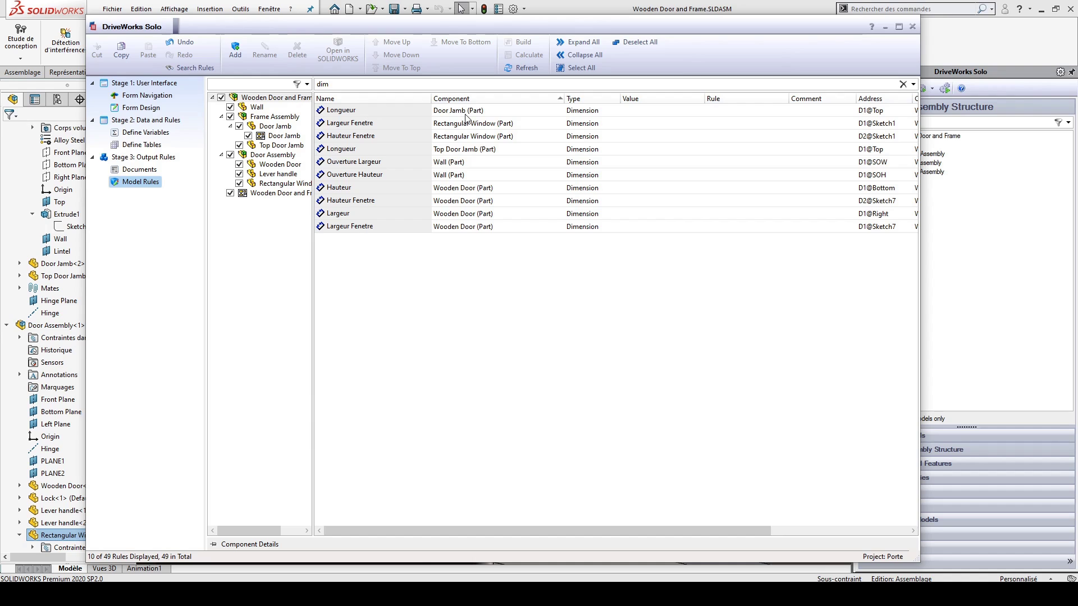
- Set the Door Jamb's Longueur rule to the HauteurCadre variable
double_click(483, 112)
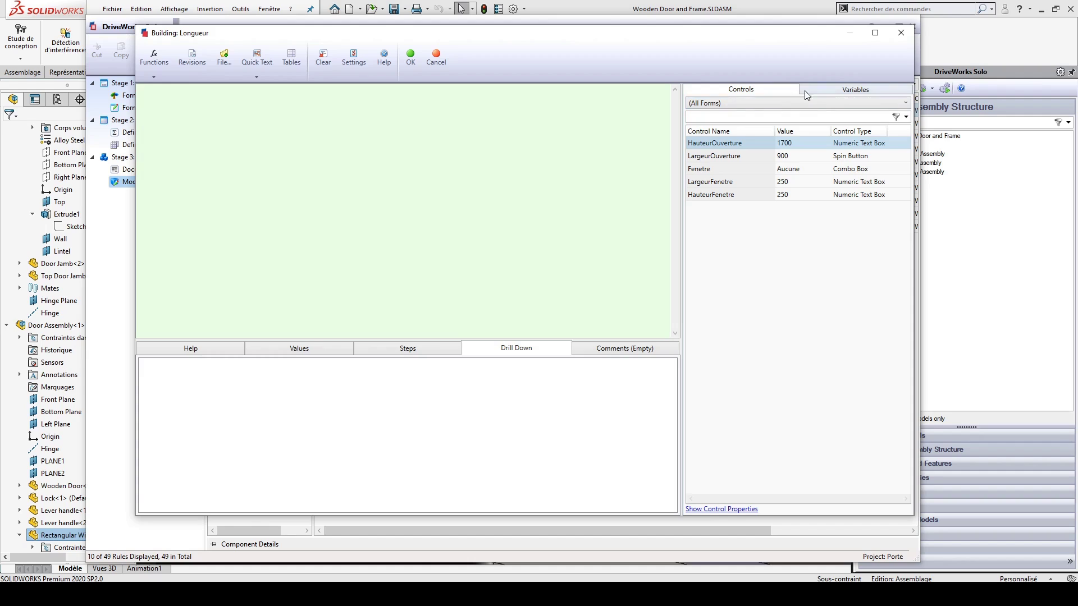
click(805, 93)
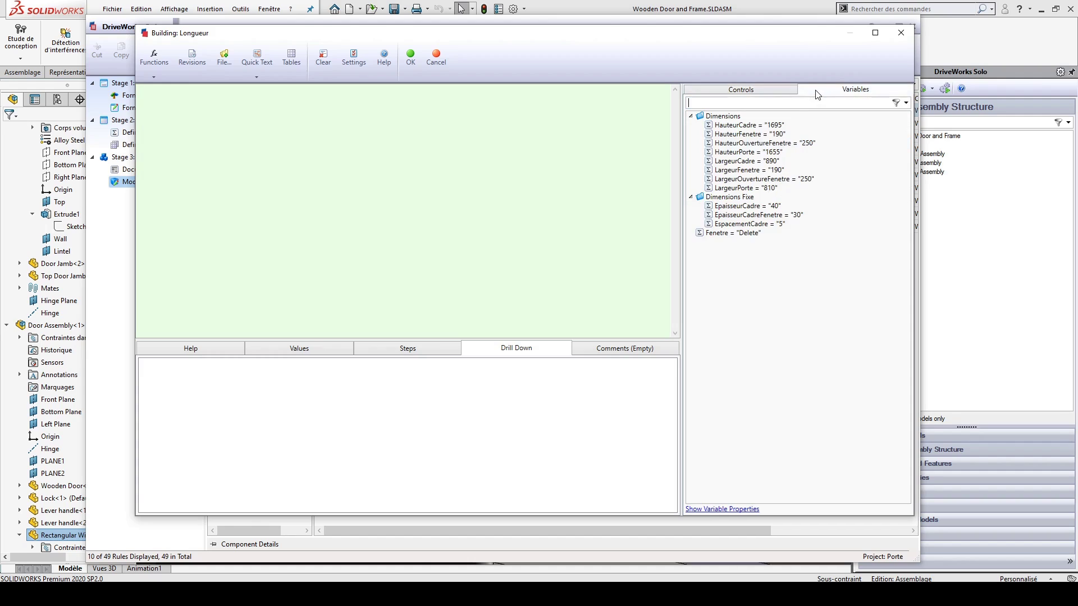
click(693, 197)
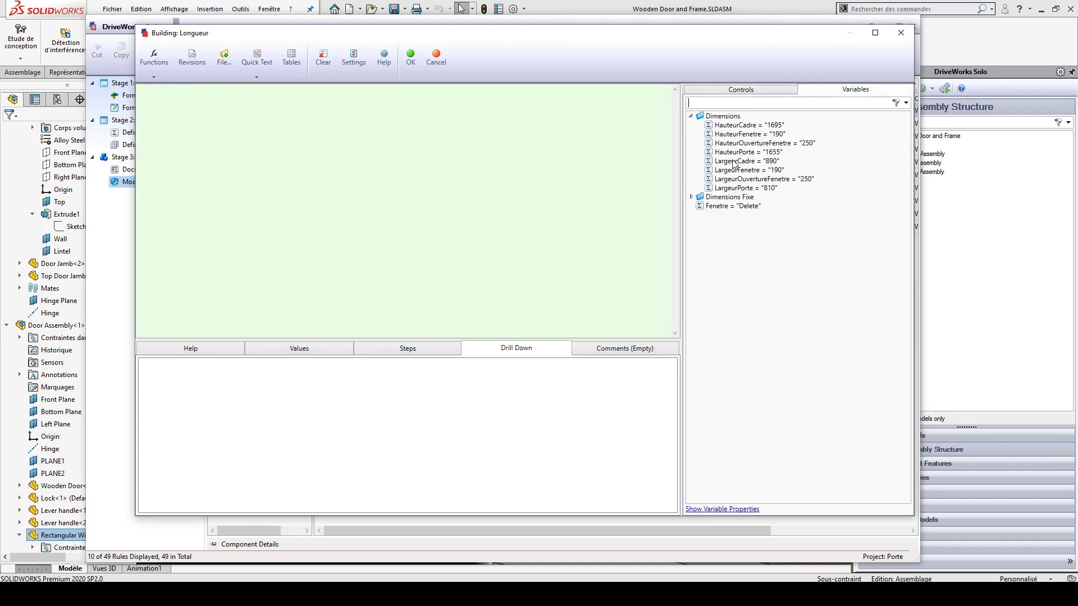
double_click(739, 130)
click(411, 56)
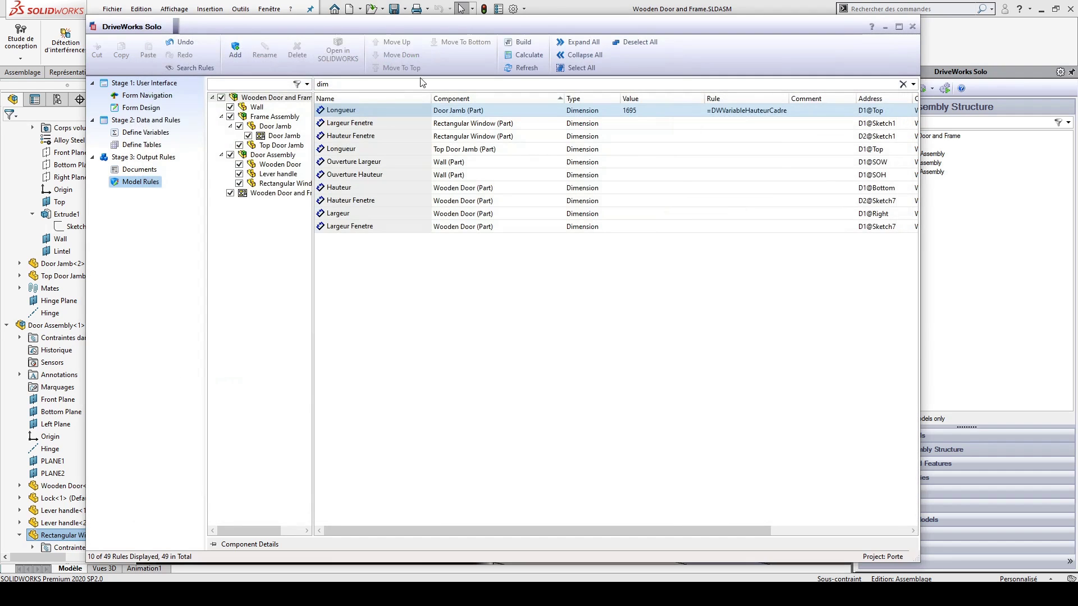
double_click(456, 128)
key(Escape)
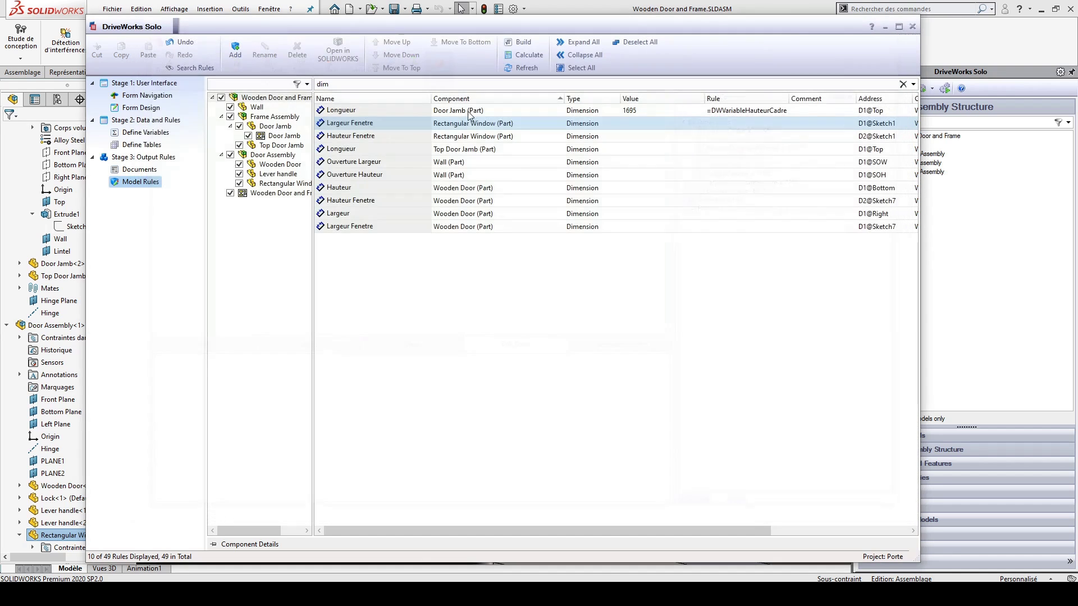
- Set the Top Door Jamb's Longueur rule to the LargeurCadre variable
double_click(474, 149)
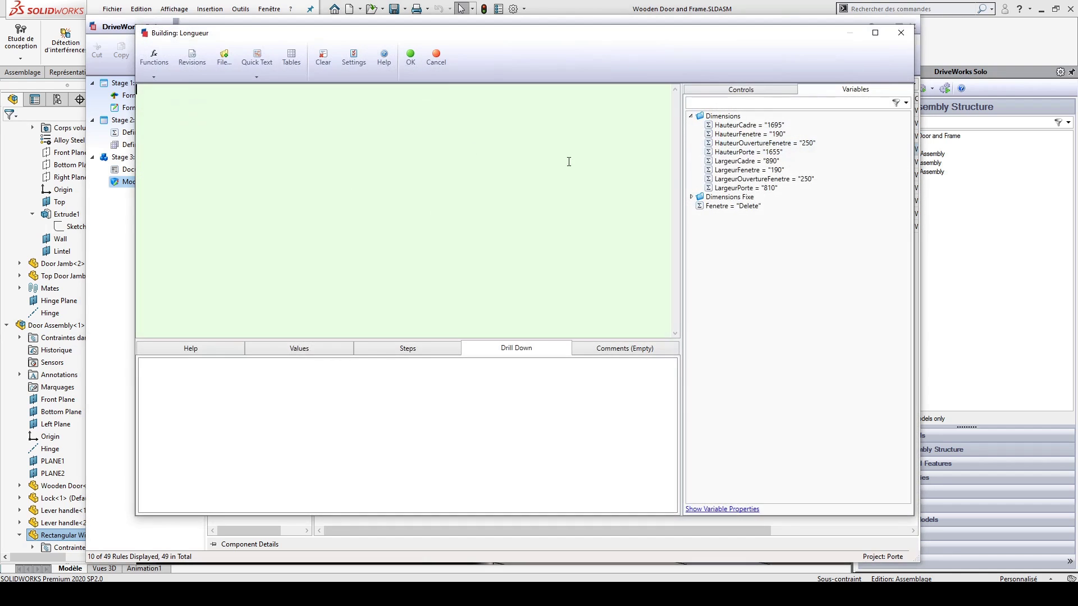
double_click(716, 162)
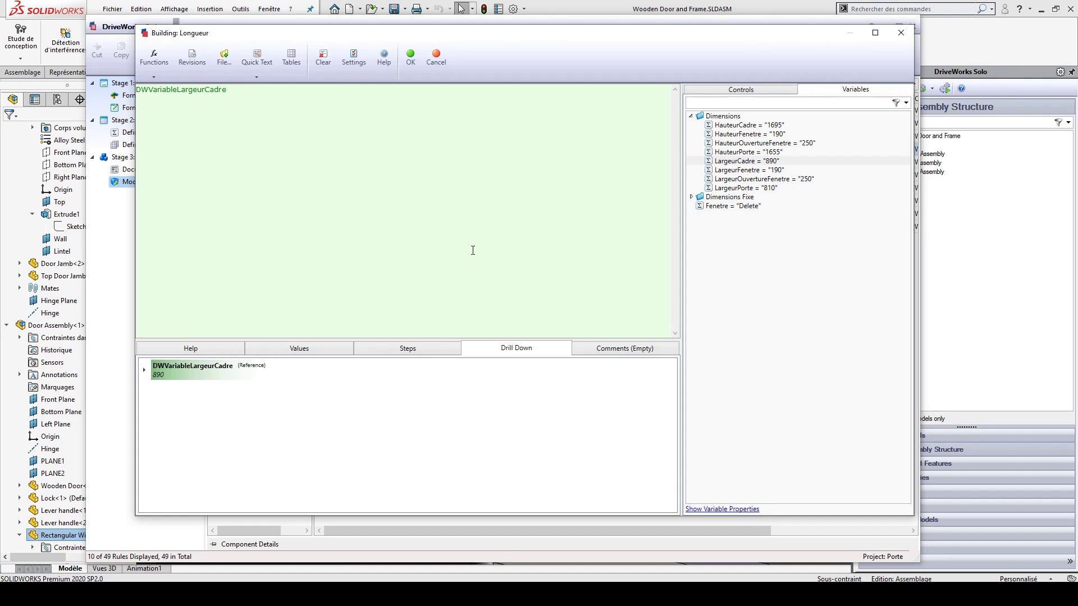
click(411, 63)
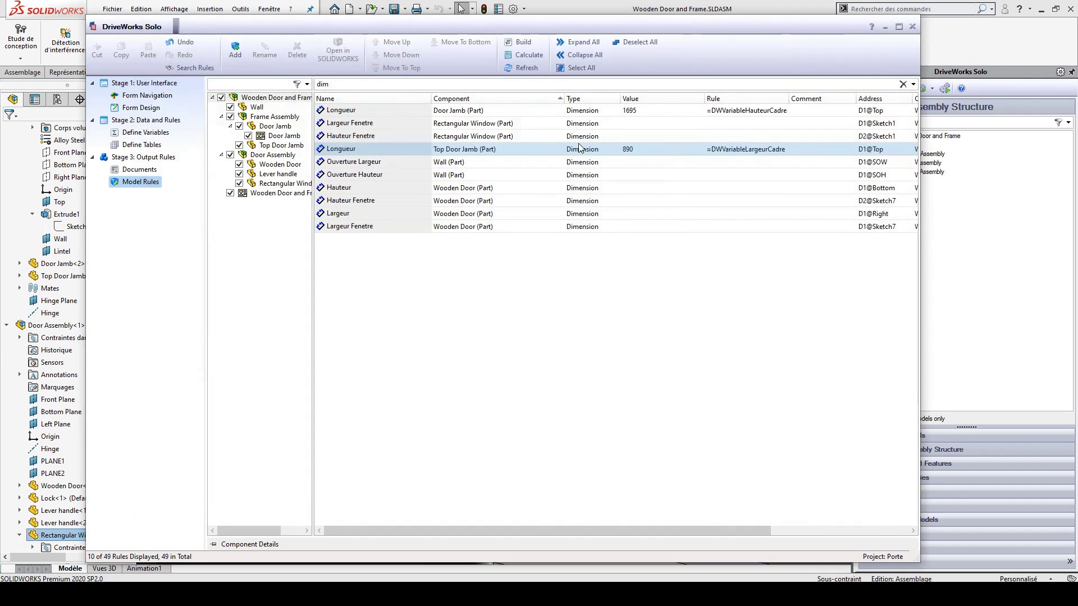
double_click(350, 123)
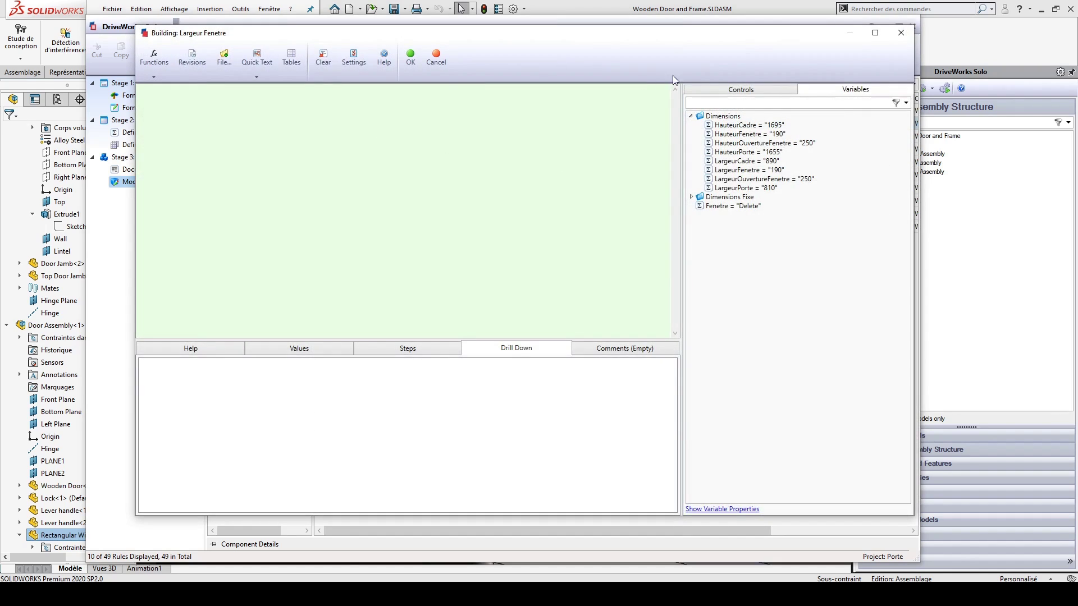
click(441, 64)
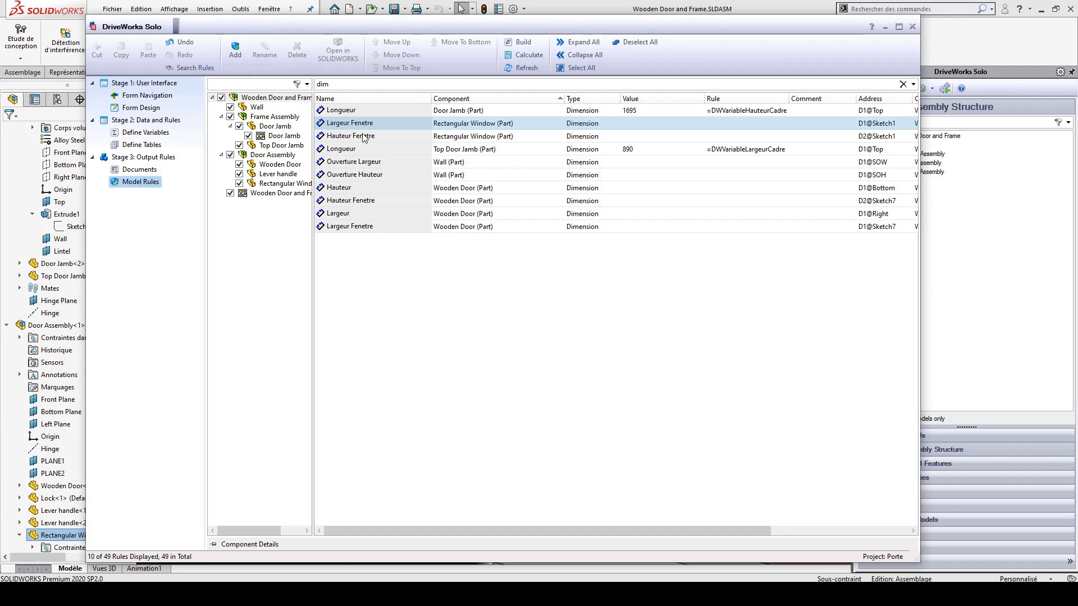
- Set the Rectangular Window's Largeur Fenetre rule to the LargeurFenetre variable and its Hauteur Fenetre rule to HauteurFenetre
double_click(455, 126)
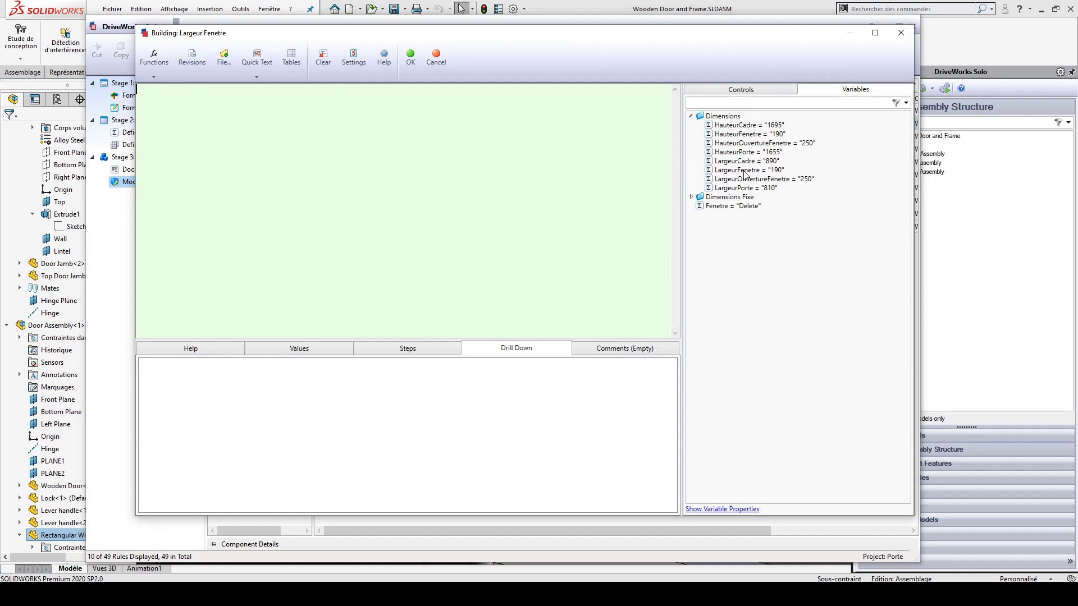
double_click(739, 171)
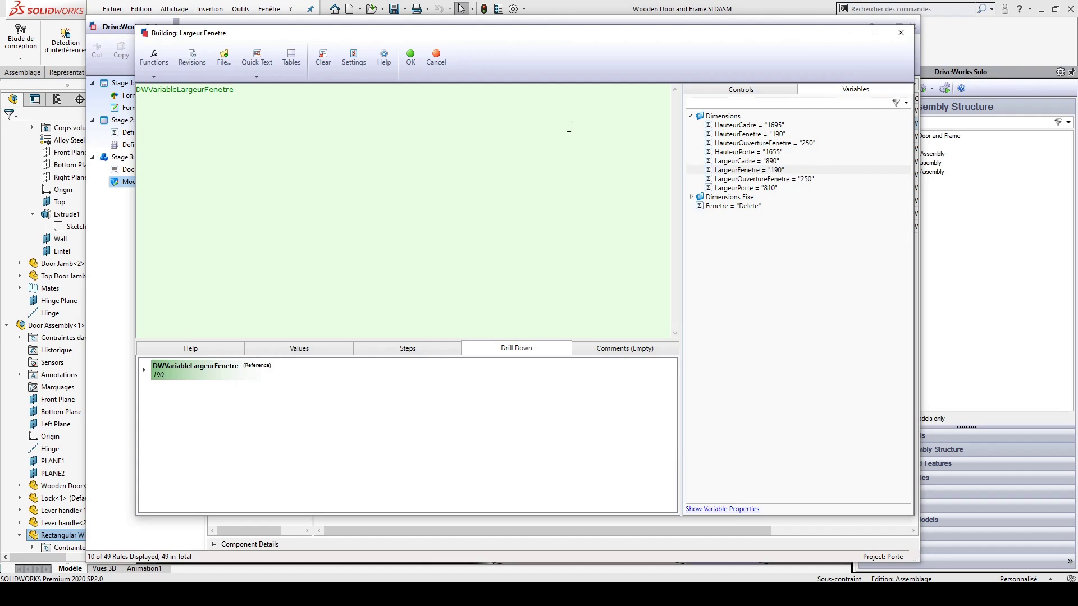
click(410, 57)
double_click(502, 137)
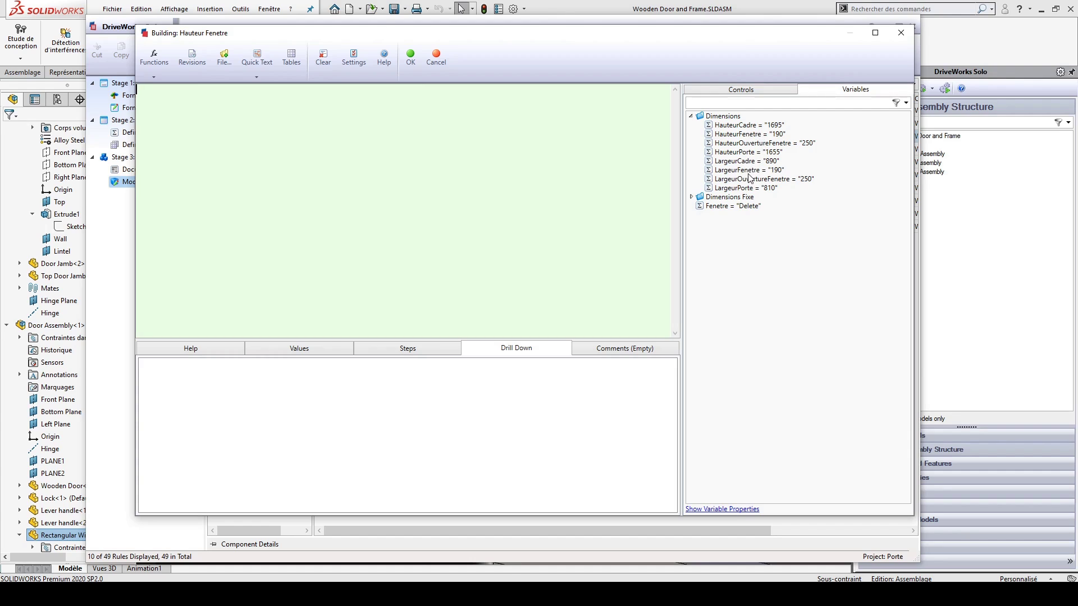
double_click(746, 134)
click(415, 61)
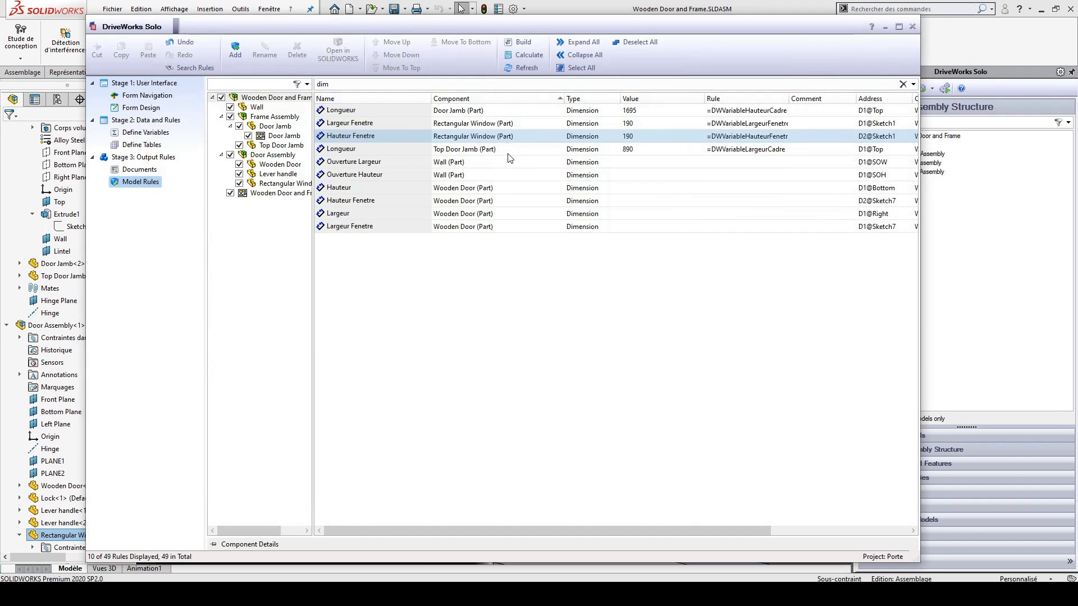
double_click(509, 150)
click(429, 66)
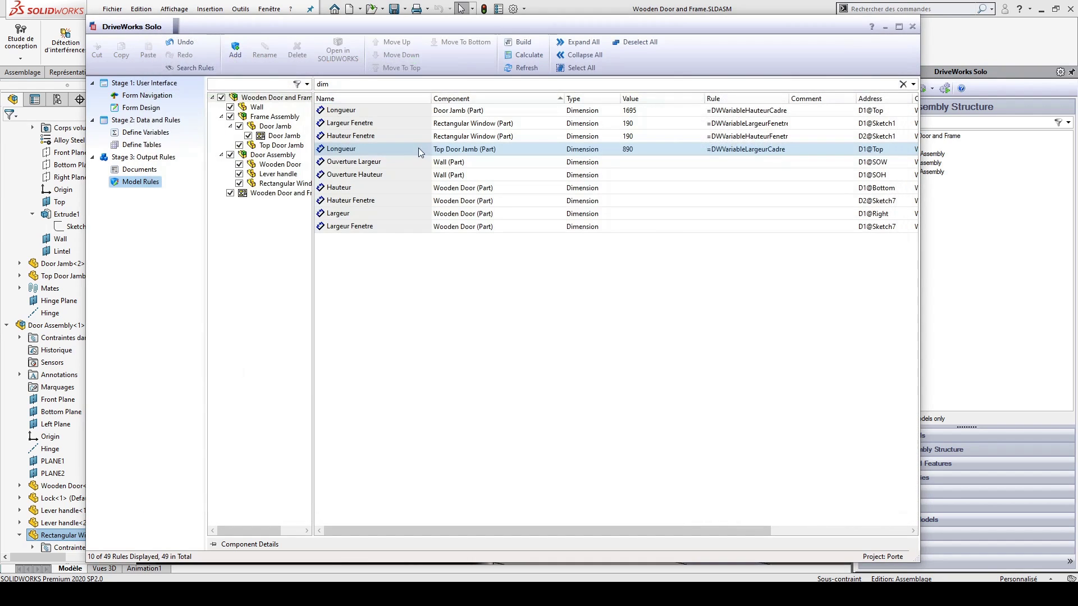
- Set the Wall's Ouverture Largeur rule to the LargeurOuverture form control and its Ouverture Hauteur rule to HauteurOuverture
double_click(452, 164)
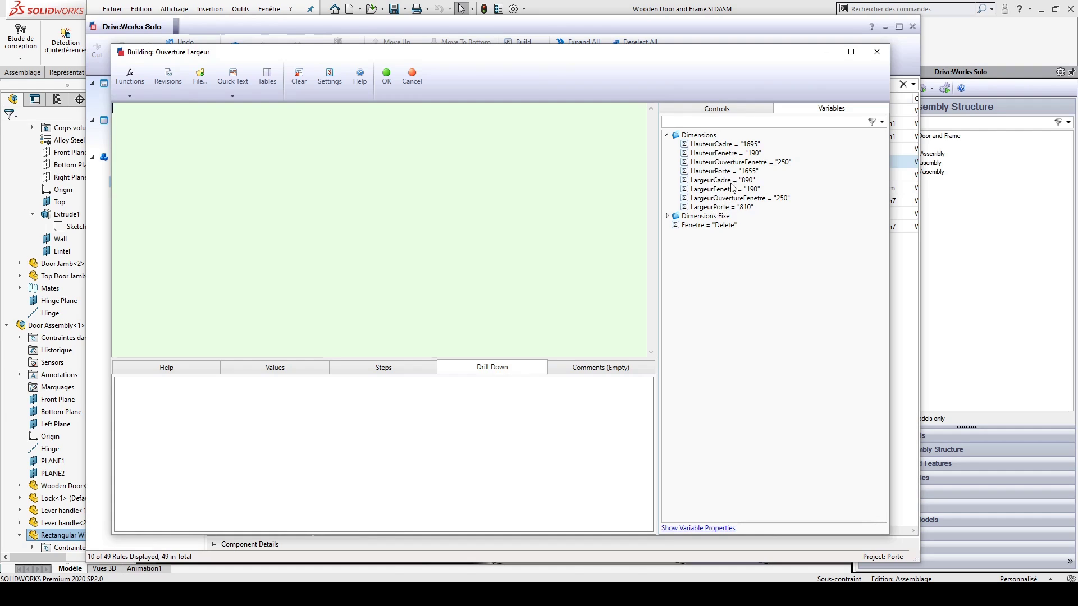
click(697, 110)
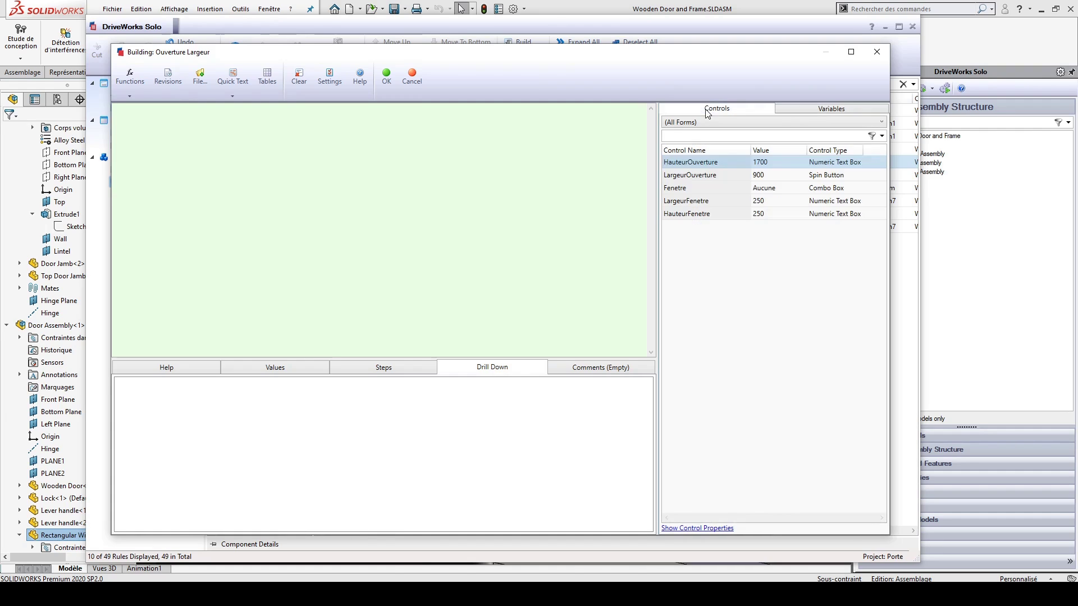
double_click(702, 177)
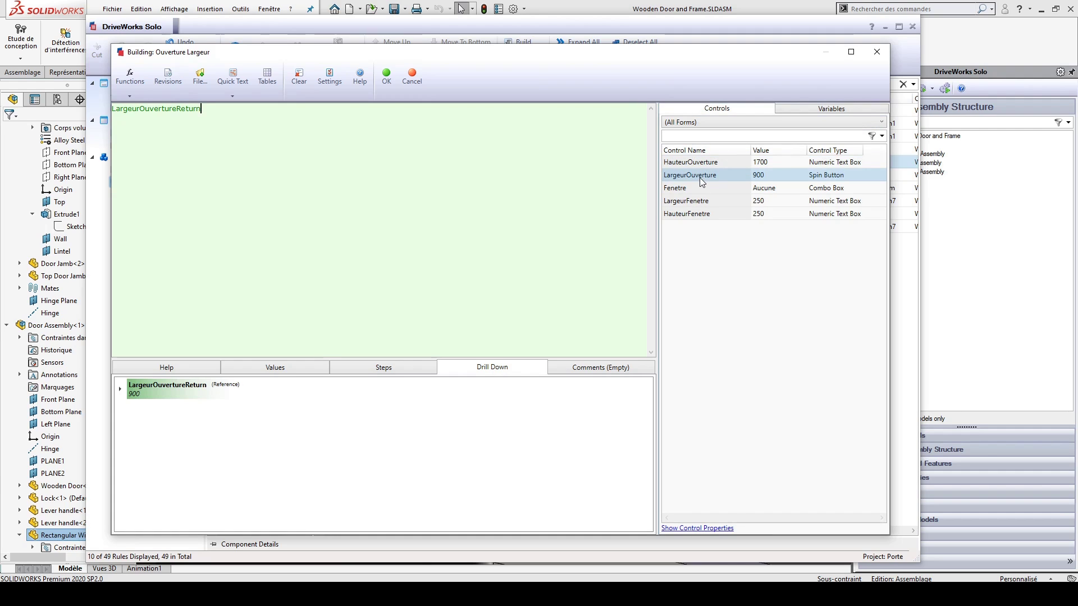
click(386, 77)
double_click(393, 171)
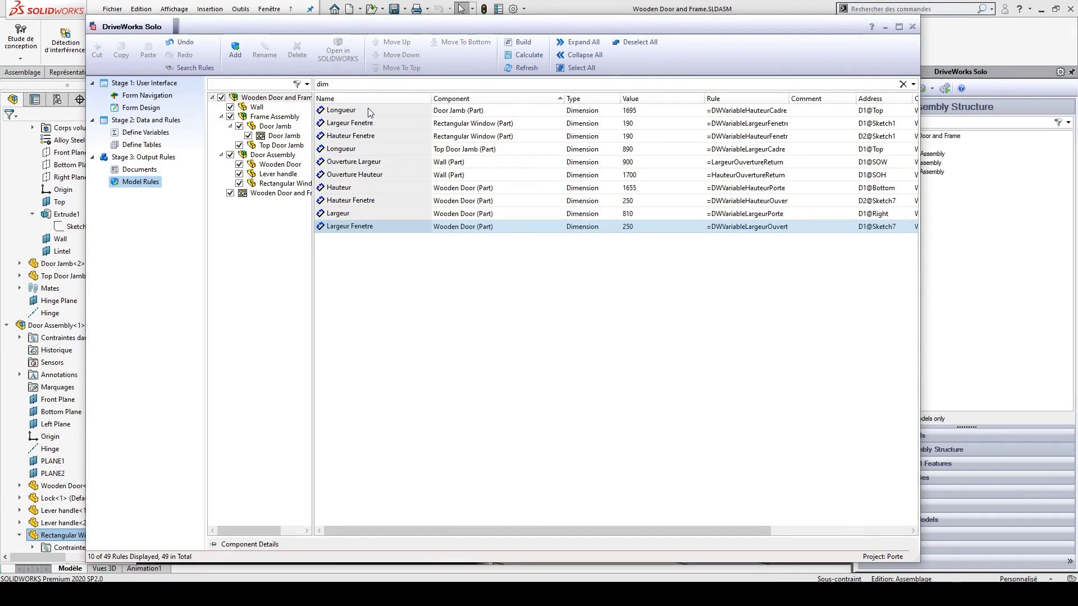
- Filter the model rules by "feature" and set the Wooden Door's Fenetre Rectangulaire rule to the Fenetre variable
click(436, 82)
key(ctrl+a)
key(BackSpace)
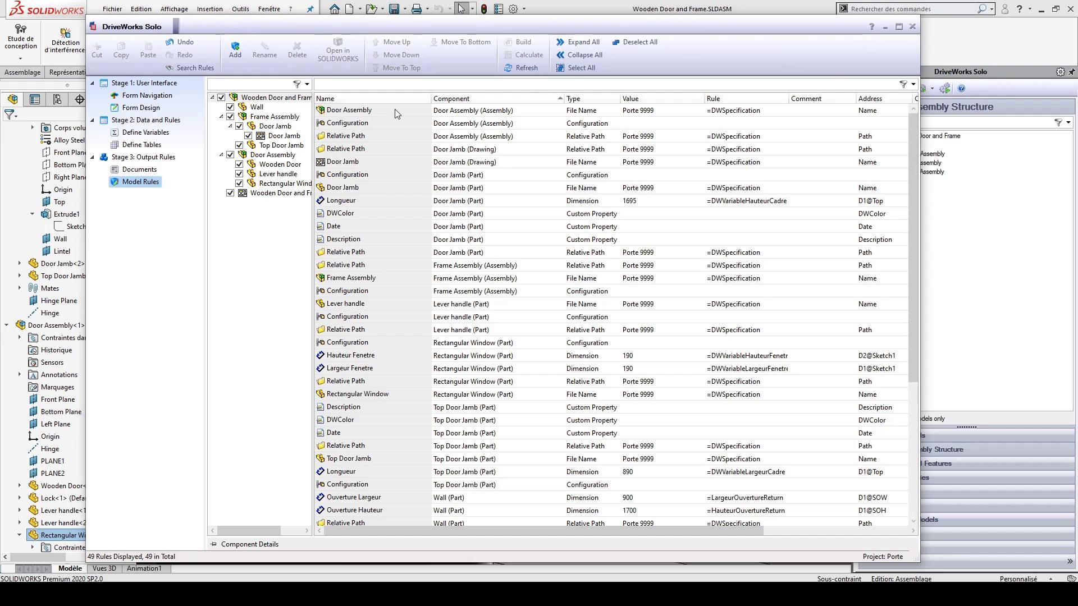
text(feature)
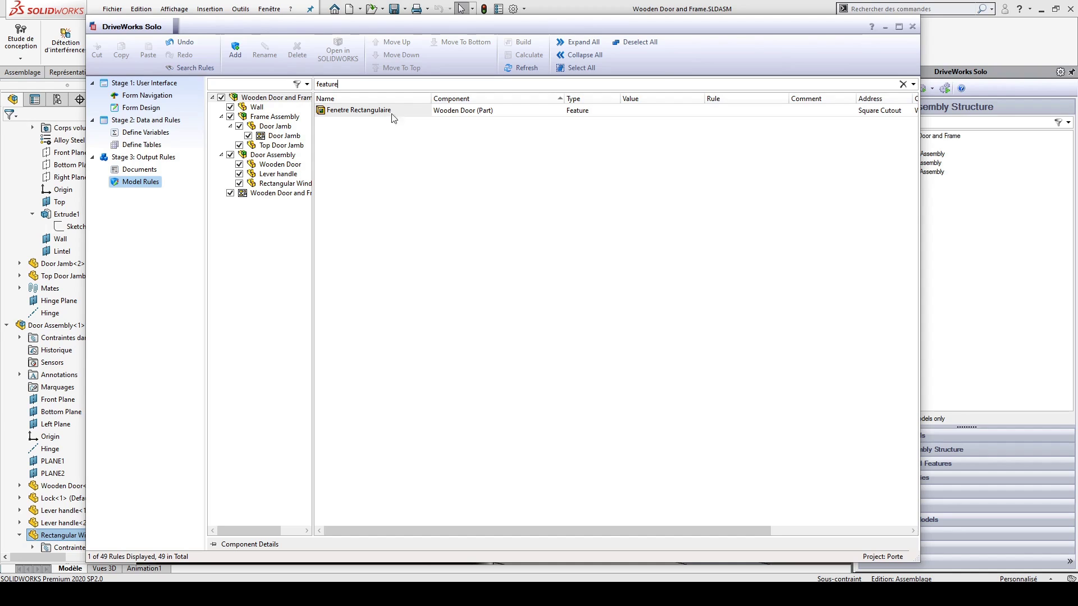
key(ctrl+a)
click(337, 111)
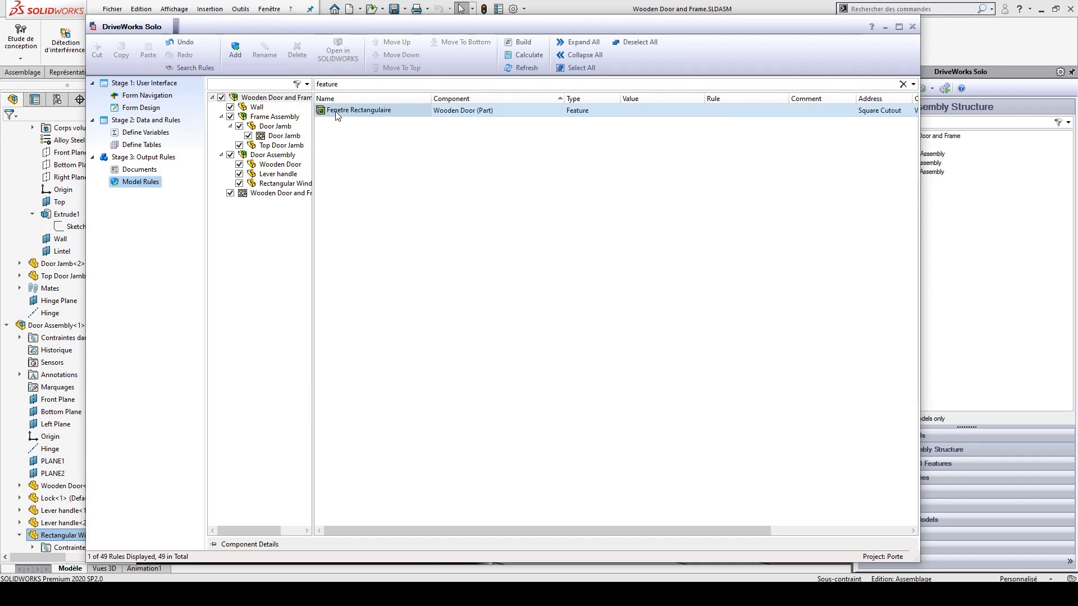
double_click(491, 112)
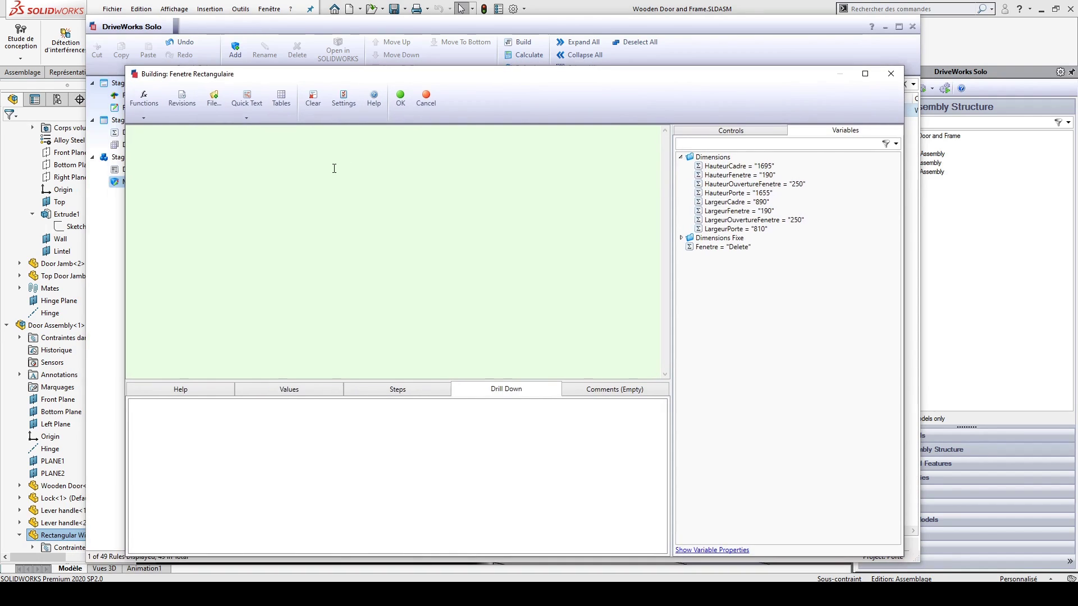
double_click(707, 248)
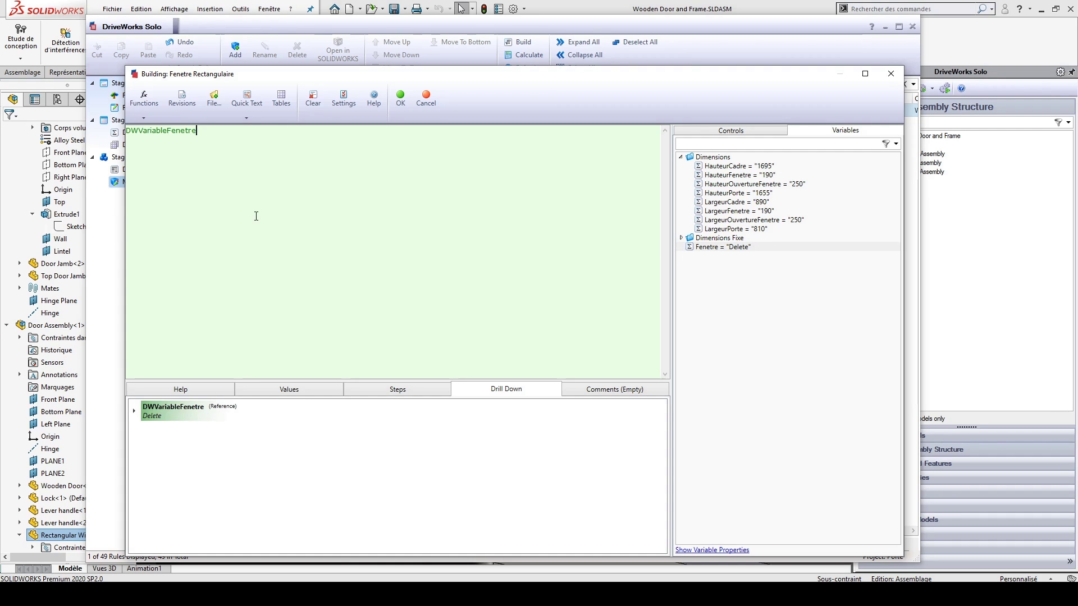
click(401, 100)
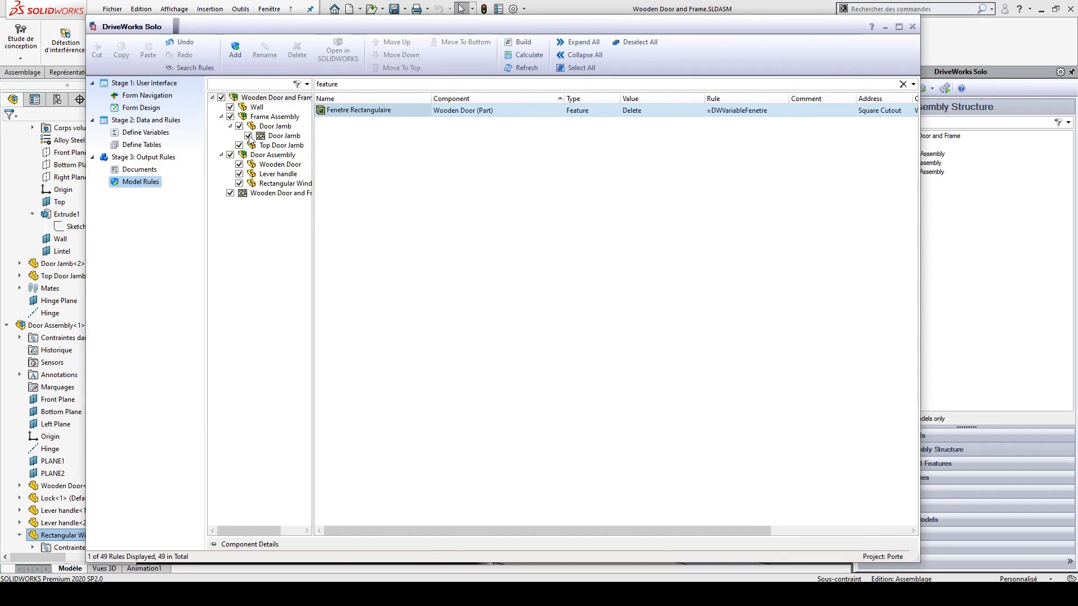
- Clear the rule filter, deselect all components and show only the Rectangular Window part's rules with its component details
double_click(327, 84)
key(BackSpace)
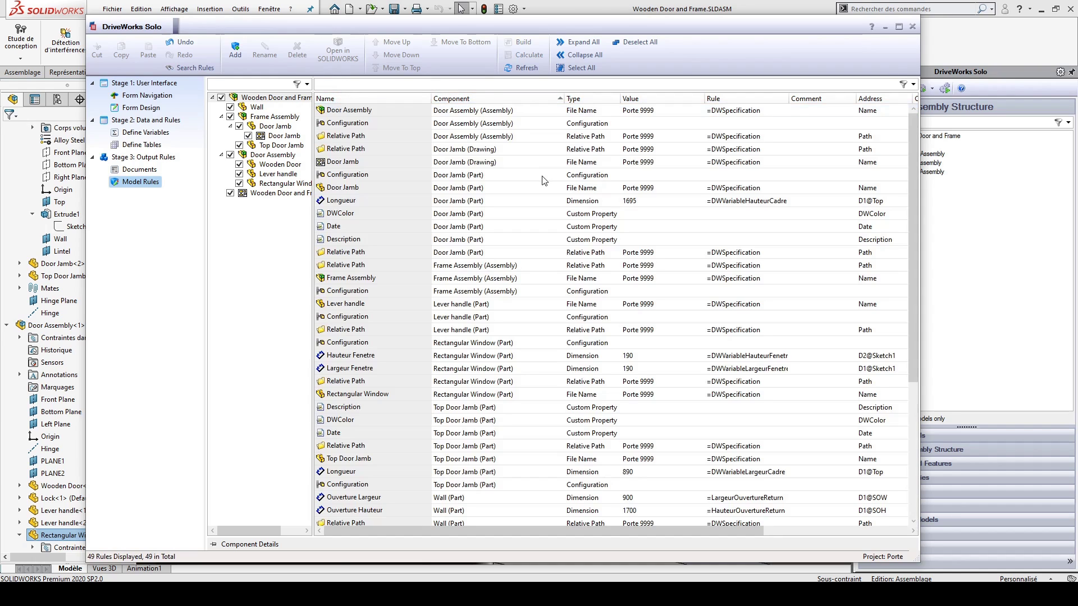
click(625, 40)
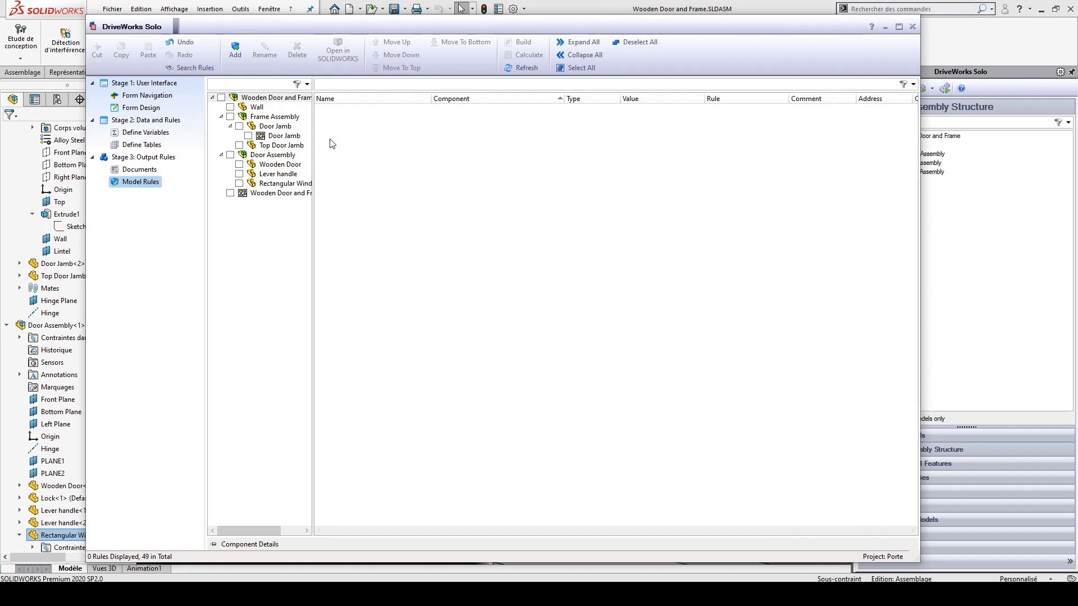
click(239, 183)
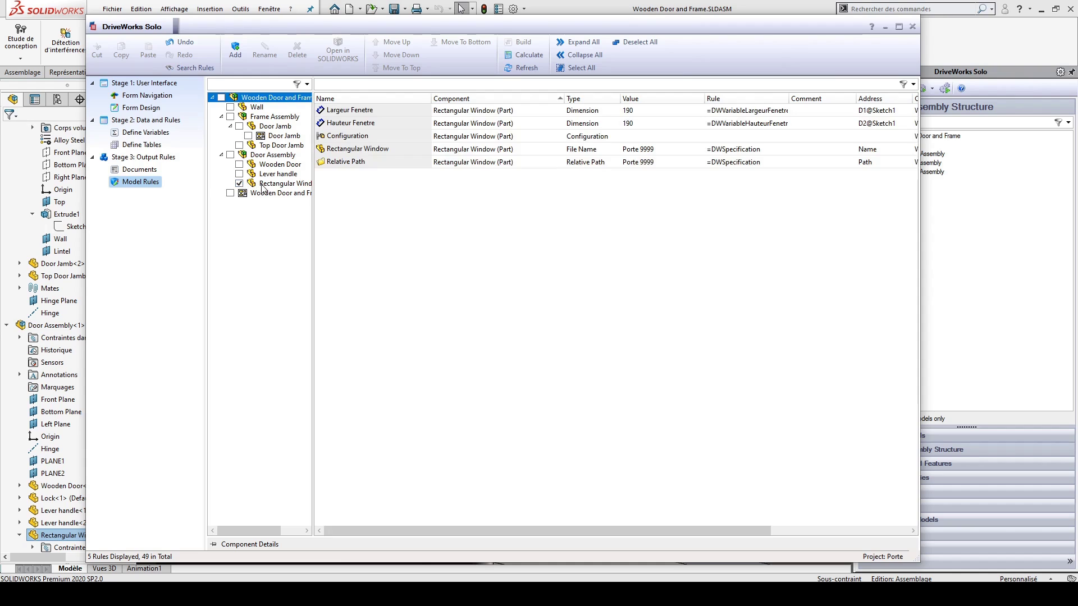
click(261, 185)
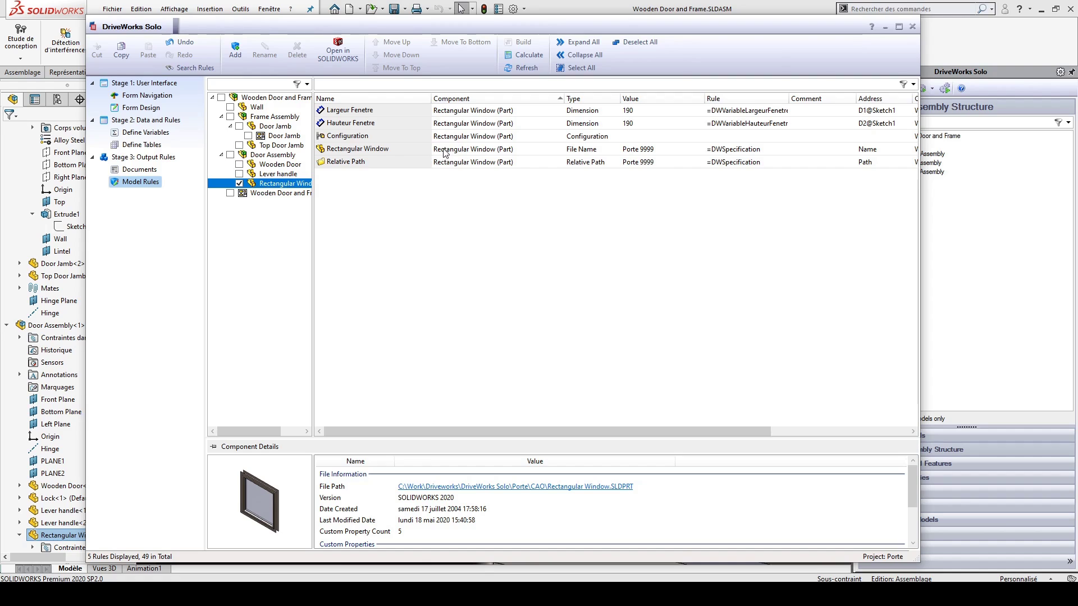
click(344, 155)
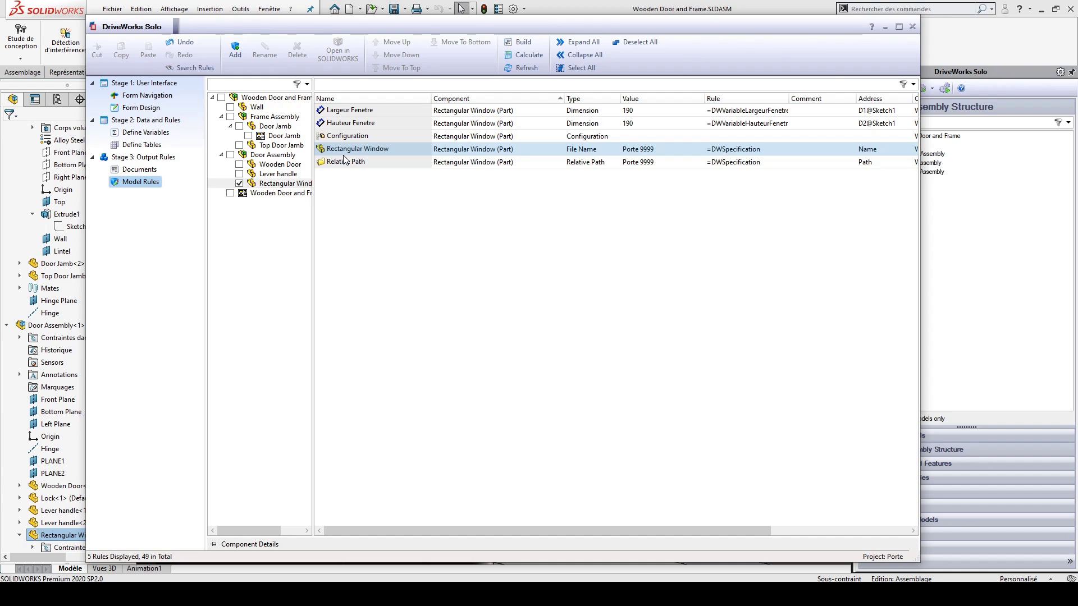
double_click(513, 152)
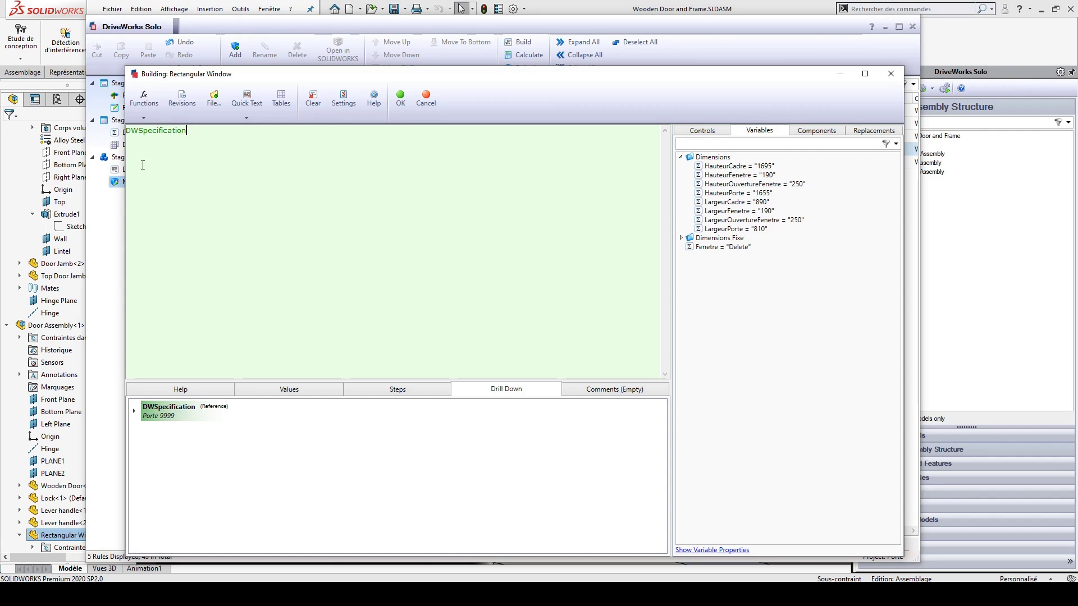
key(ctrl+a)
double_click(686, 249)
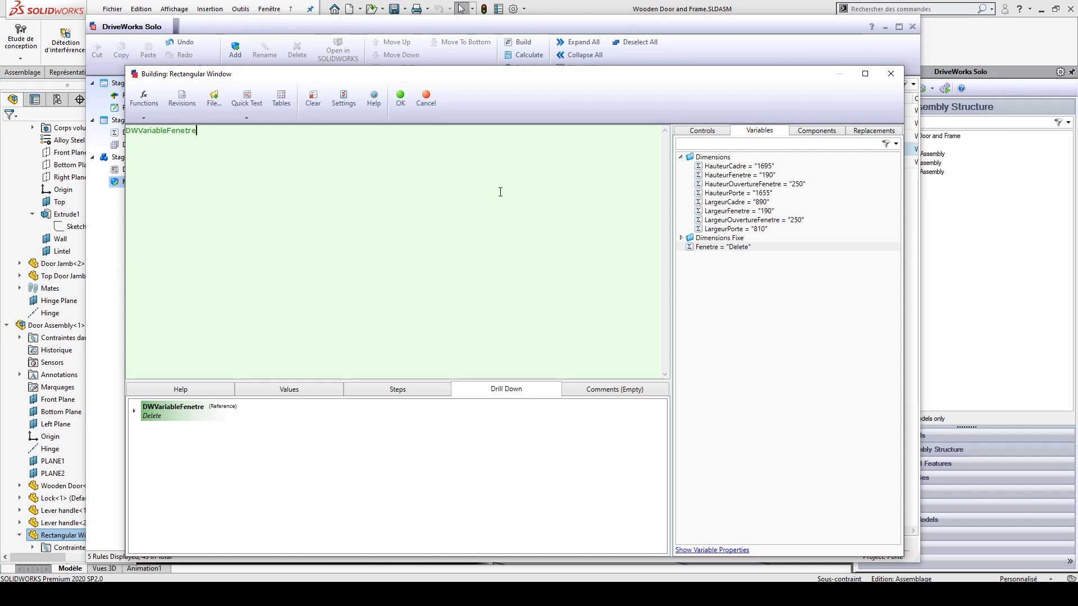
click(427, 104)
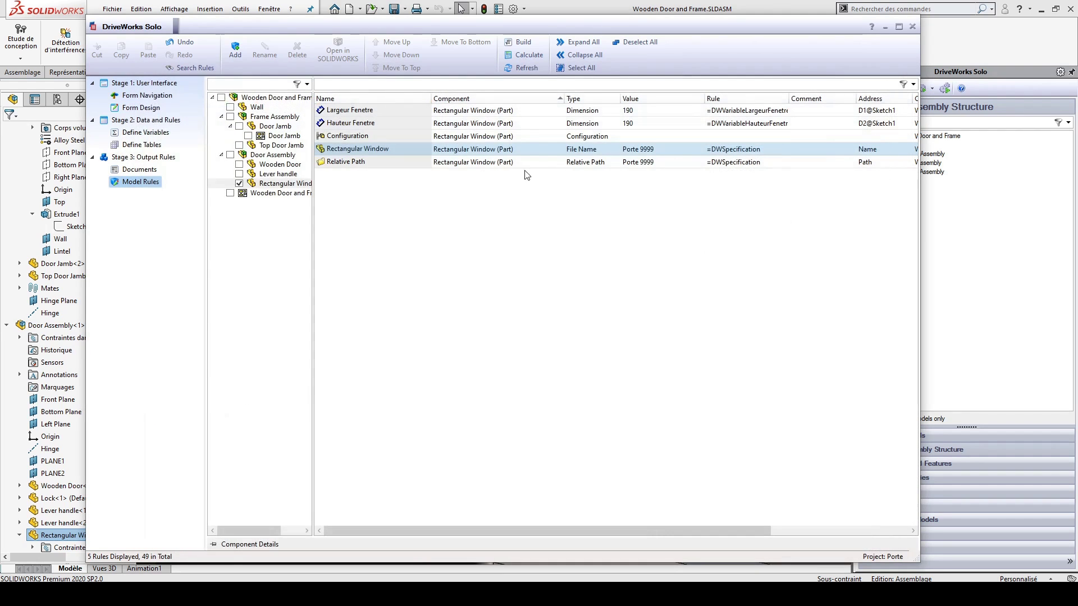
- Open the Rectangular Window's File Name rule and examine how DWSpecification resolves in the drill-down
double_click(560, 153)
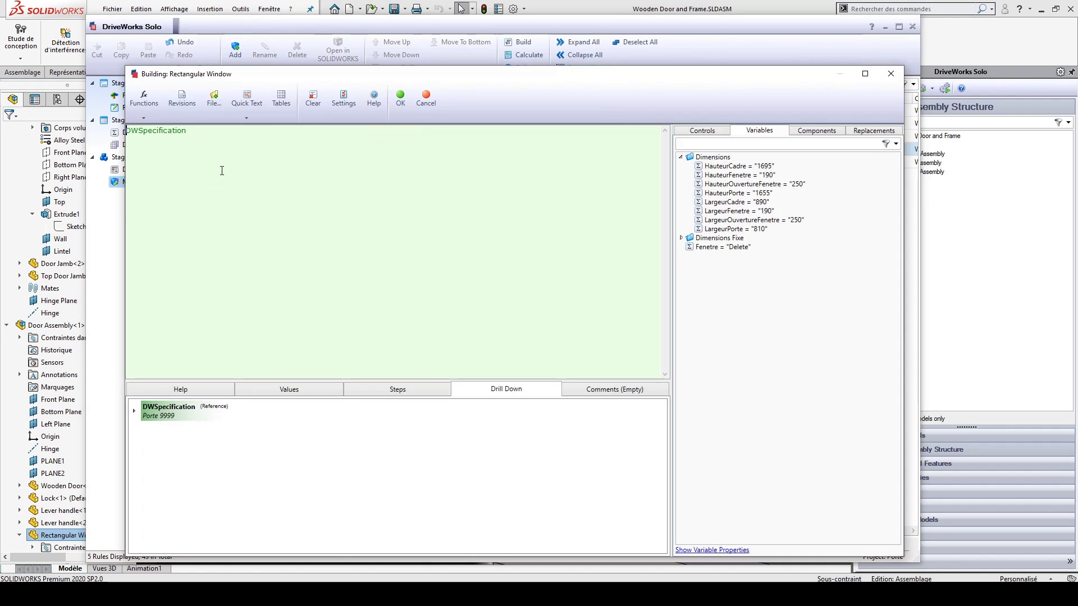
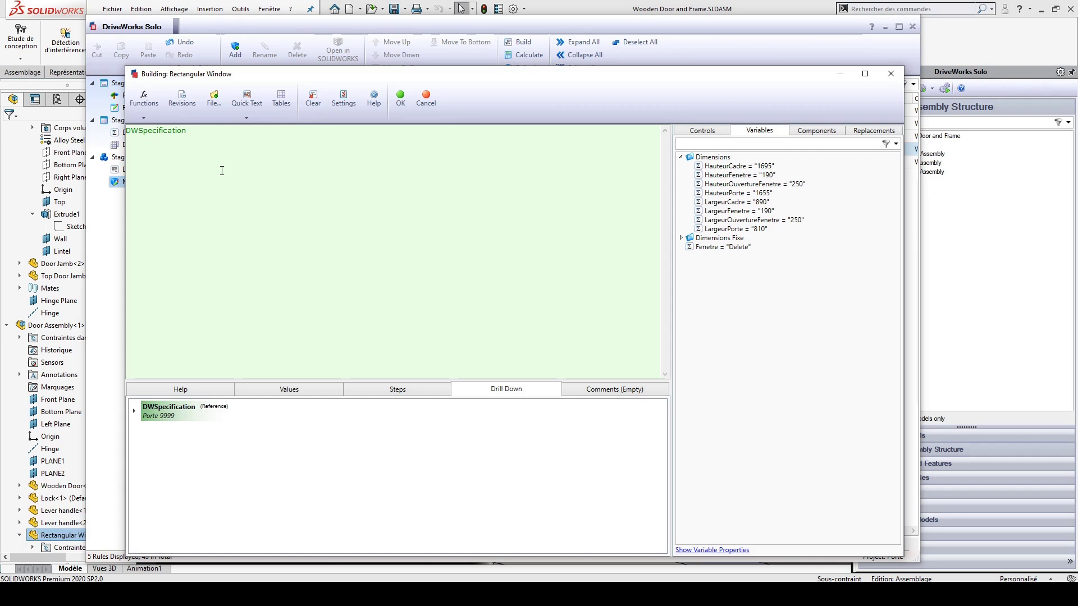
drag(224, 152, 126, 147)
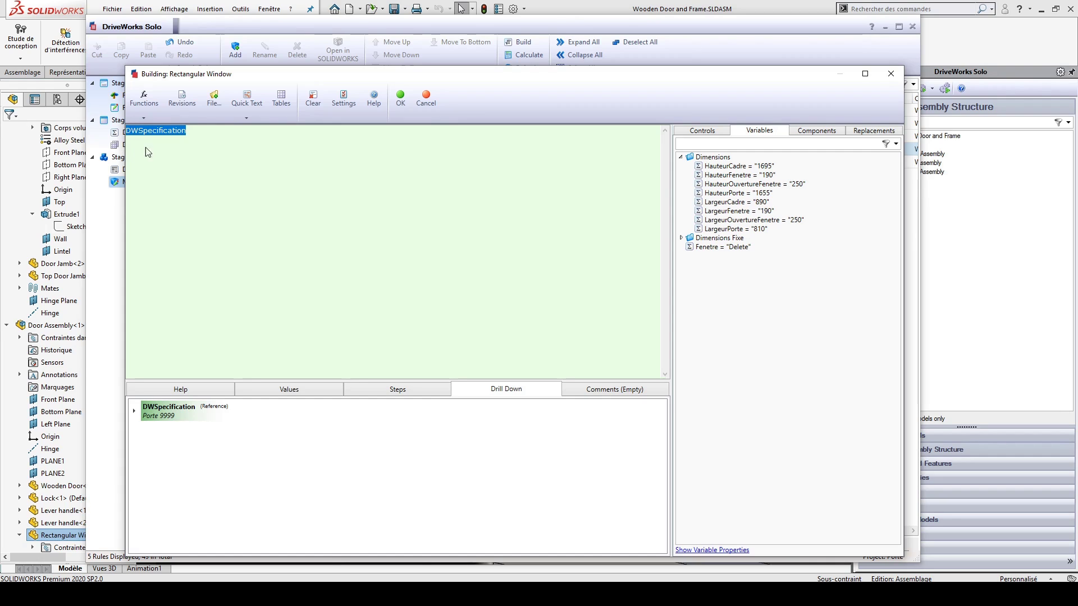
click(194, 141)
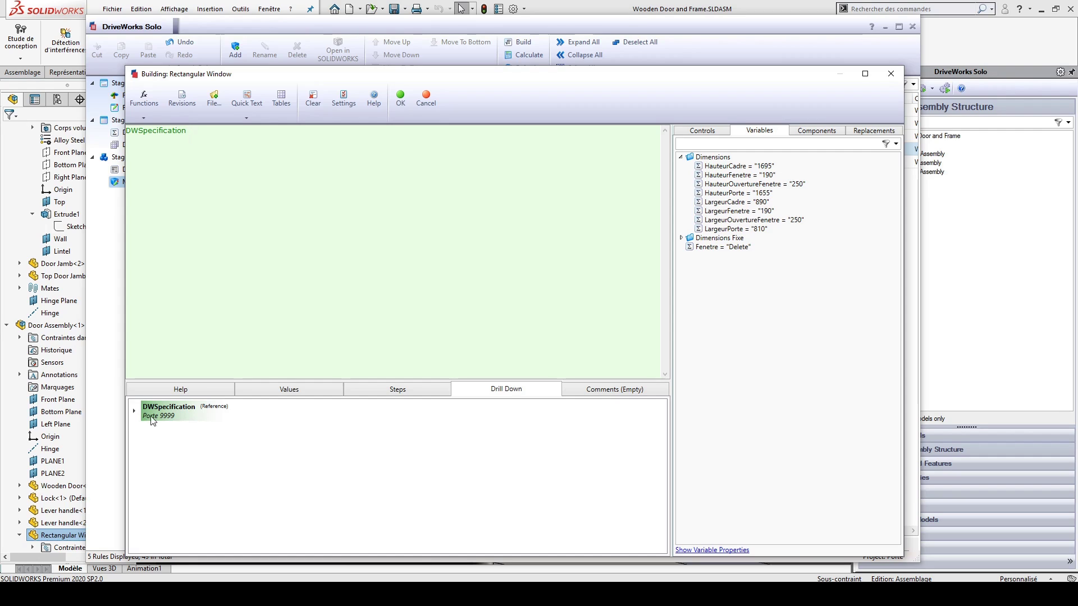
click(134, 413)
click(254, 183)
drag(187, 132, 123, 120)
click(195, 138)
double_click(129, 131)
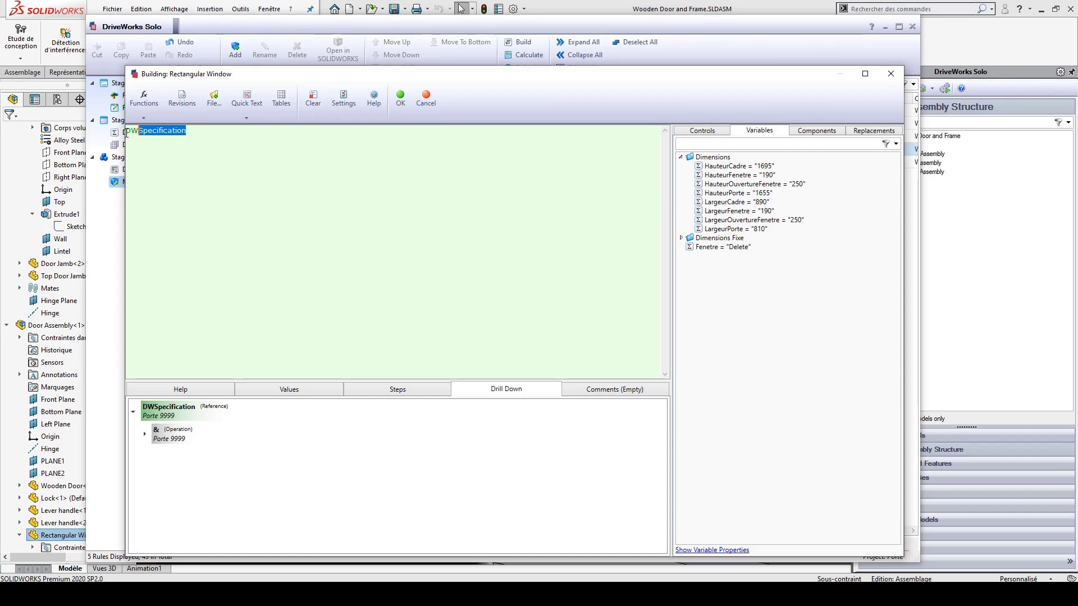
- Start an If function above DWSpecification in the rule, with the condition DWVariableFenetre="Aucune"
click(129, 131)
key(Return)
key(Return)
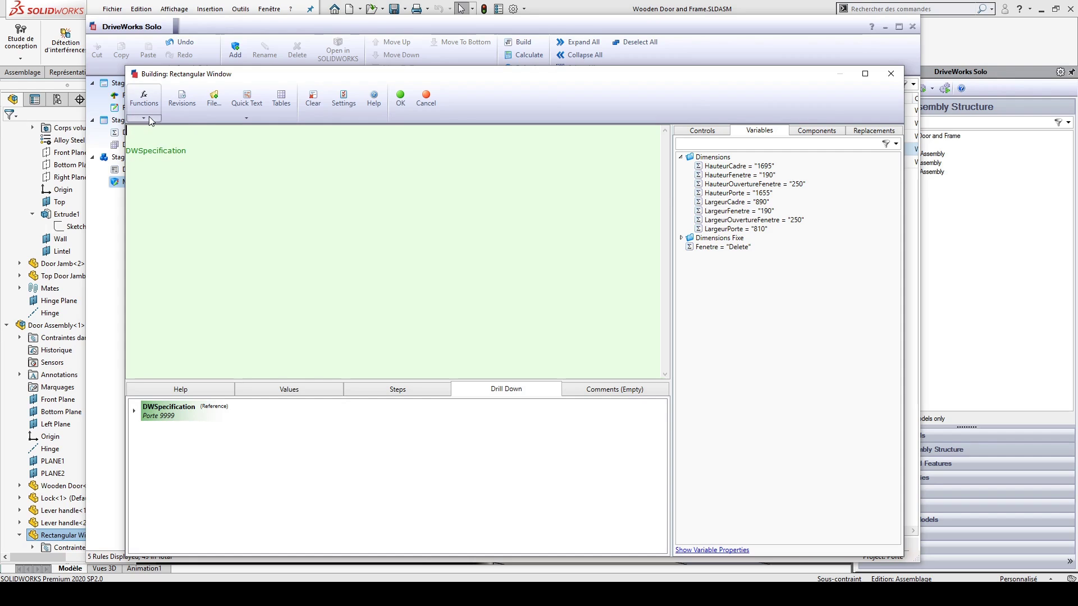
click(144, 118)
click(159, 129)
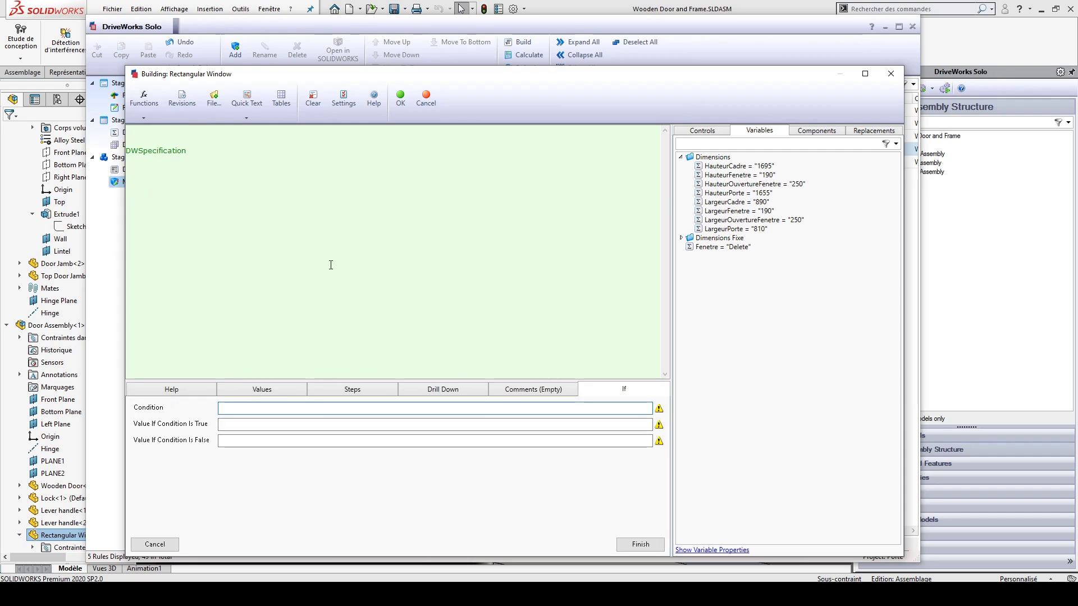
double_click(710, 248)
text(=)
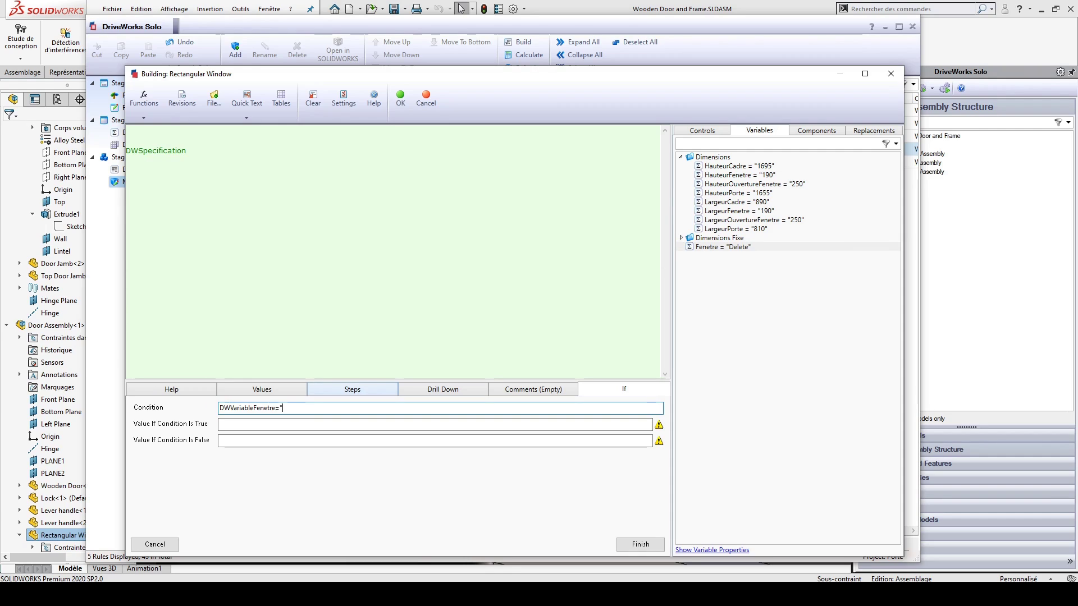
text("Aucune")
- Make the If function return "Delete" when true and DWSpecification when false, and insert it in place of the existing expression
click(220, 424)
text("D)
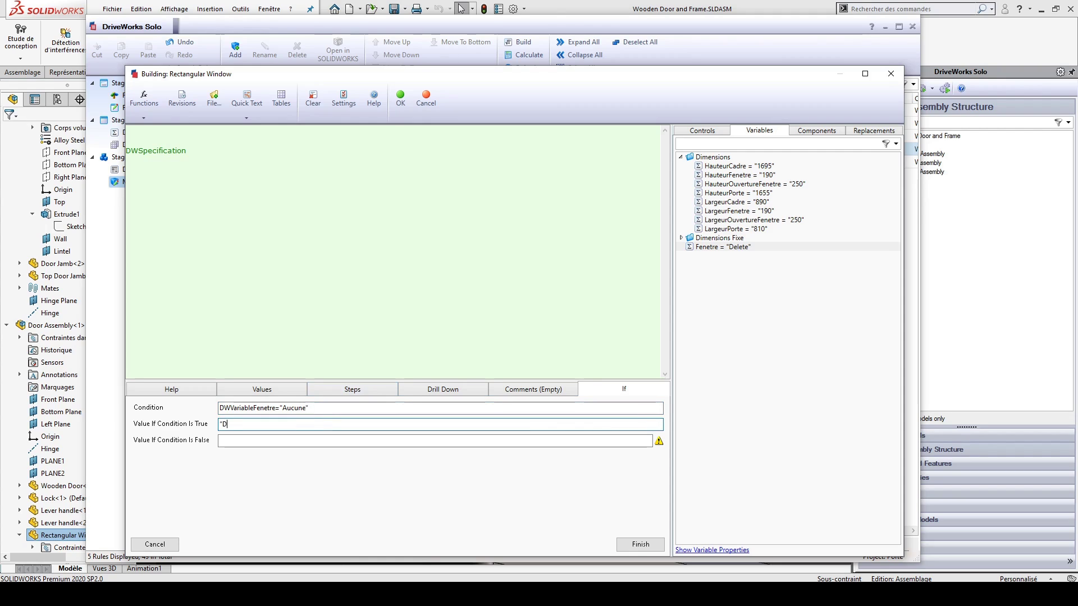
text(elete")
click(315, 442)
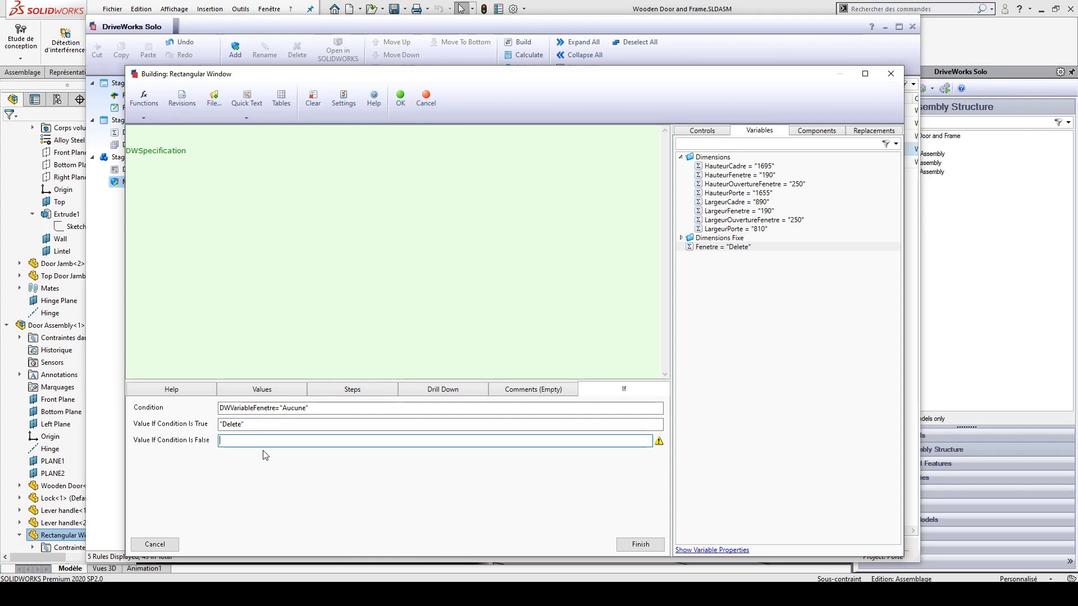
double_click(201, 157)
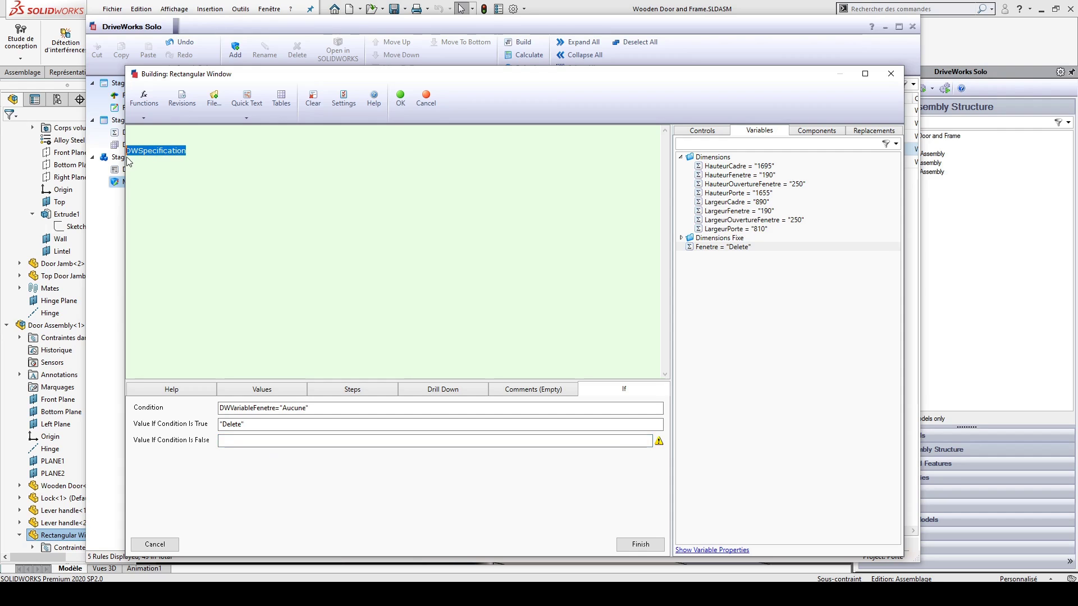
drag(163, 151, 230, 441)
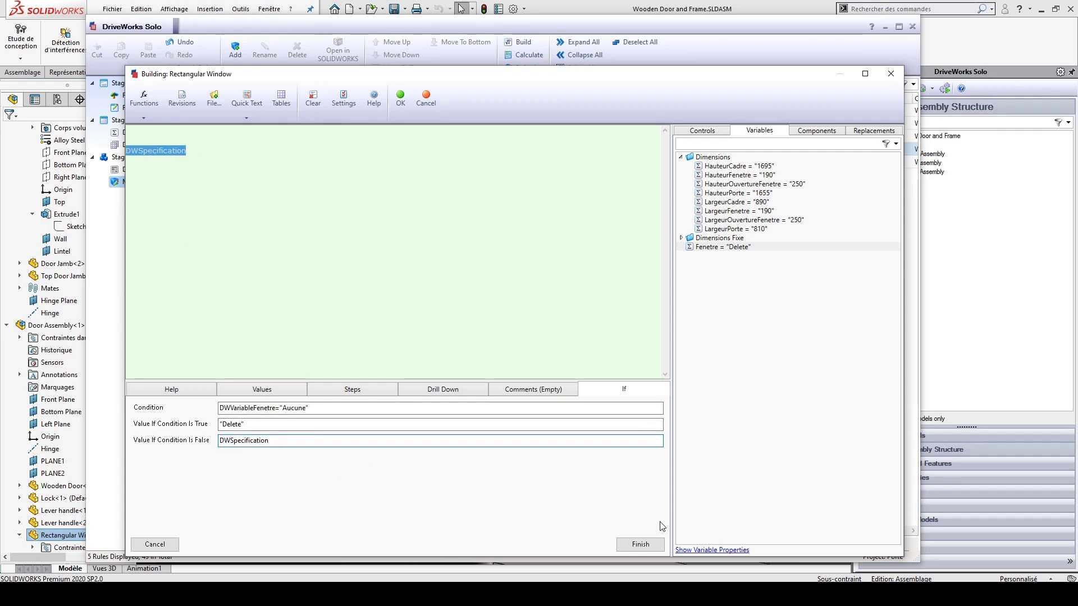
click(640, 544)
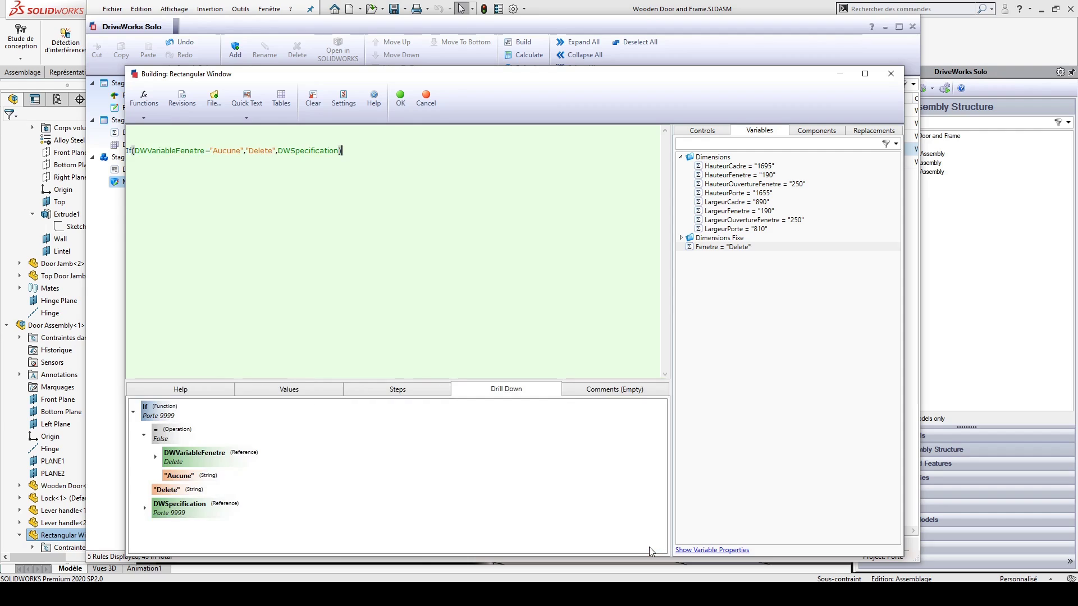
- Remove the blank lines above the If expression and accept the Rectangular Window's File Name rule
click(141, 150)
key(Delete)
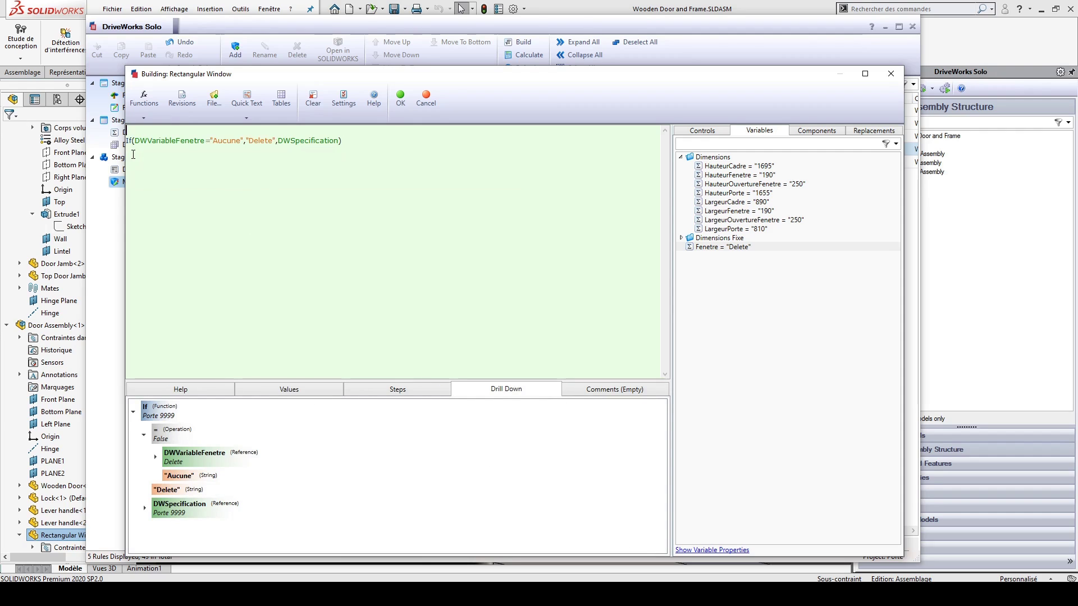
key(Delete)
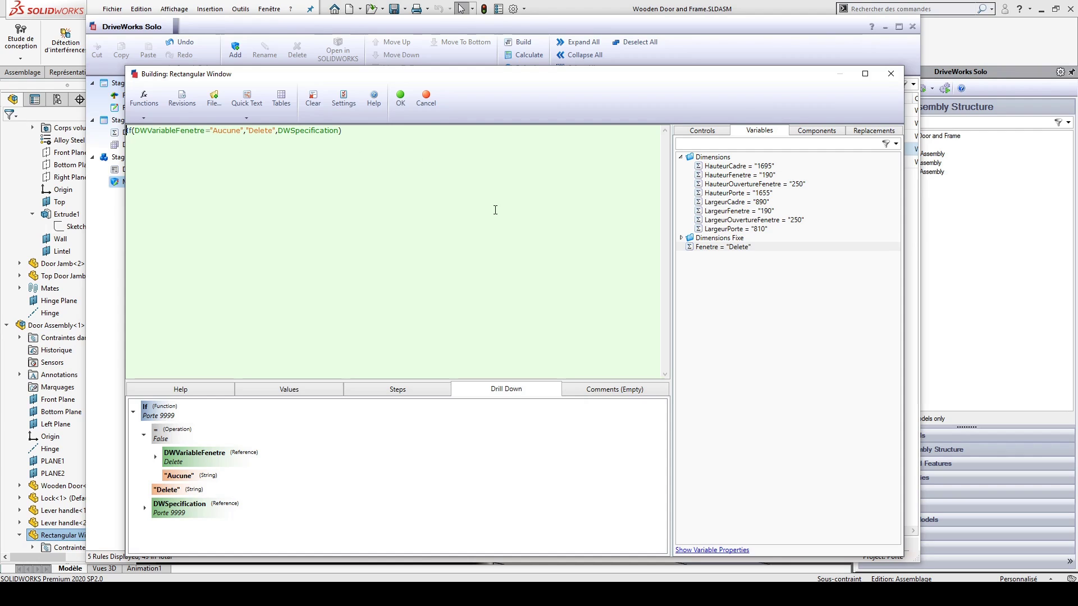
drag(456, 172, 123, 152)
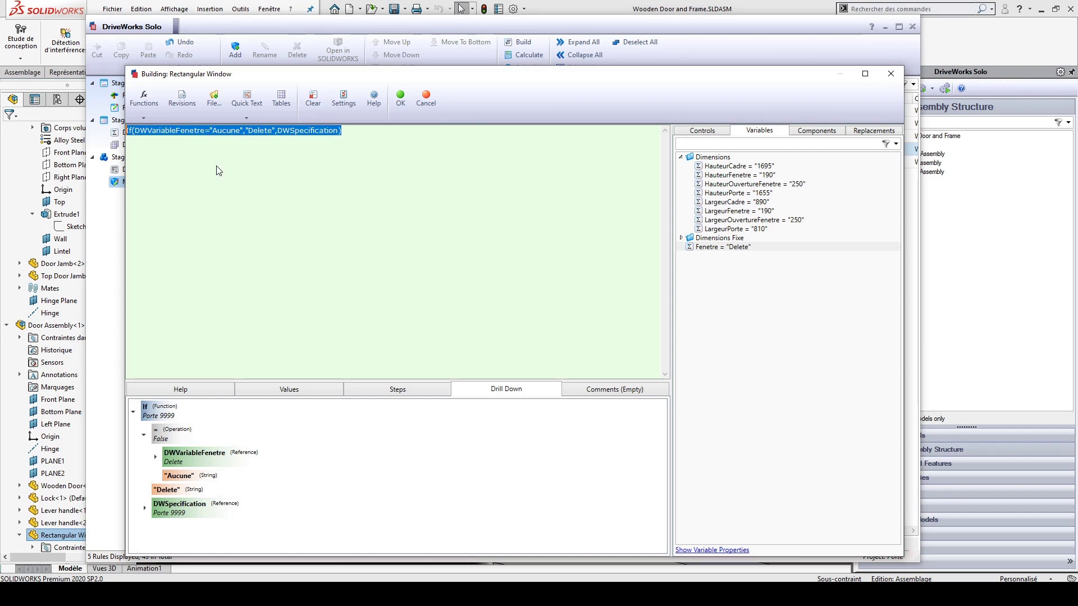
drag(365, 147, 101, 140)
click(371, 150)
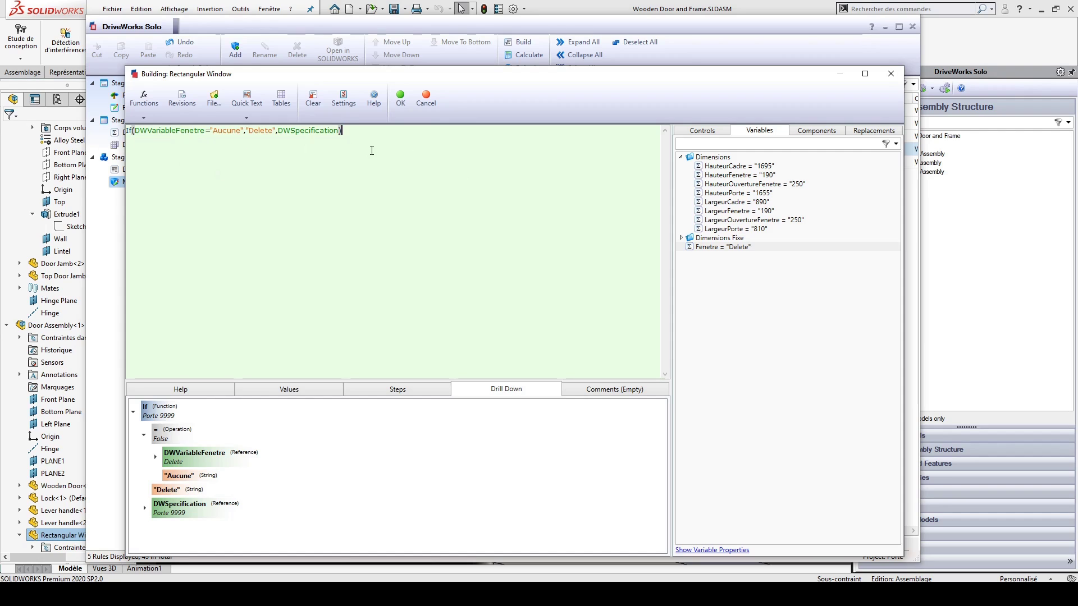
click(400, 101)
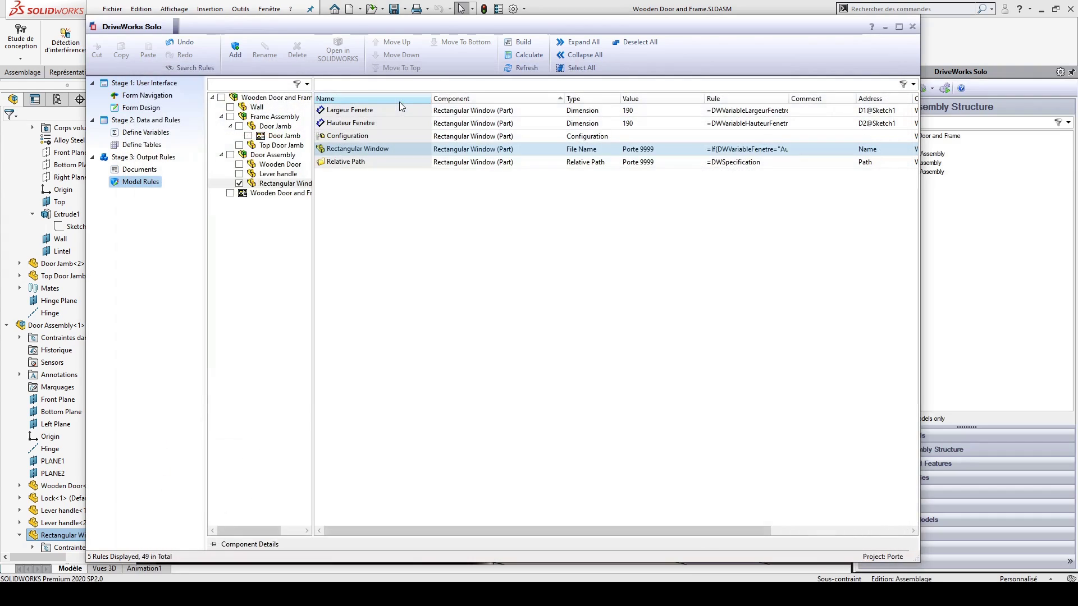
- Close the project designer and turn off the assembly's section view so the whole door and wall can be seen
click(914, 27)
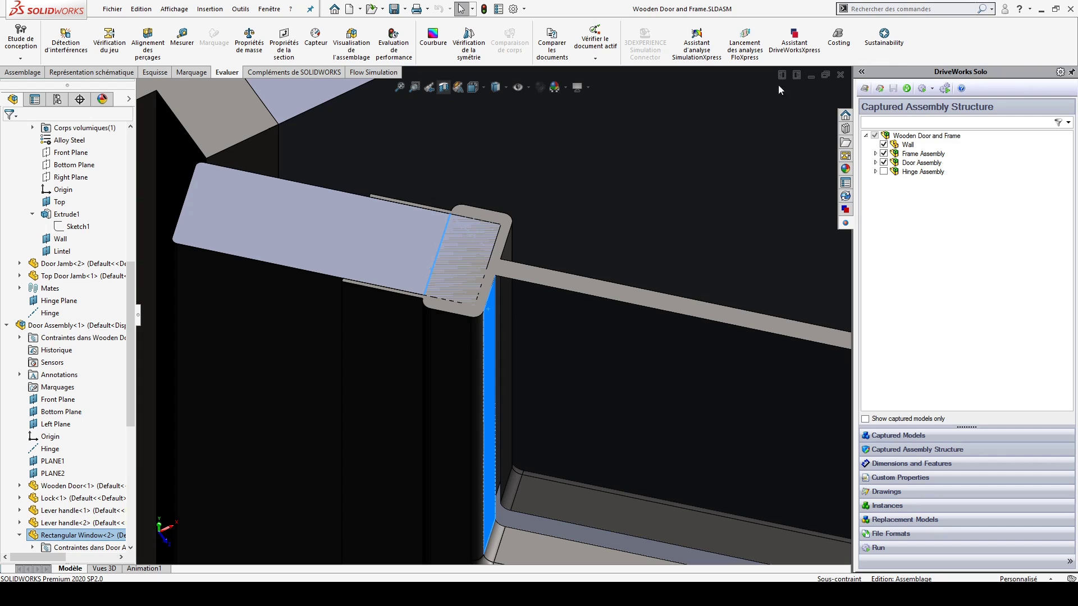
scroll(514, 247, up, 7)
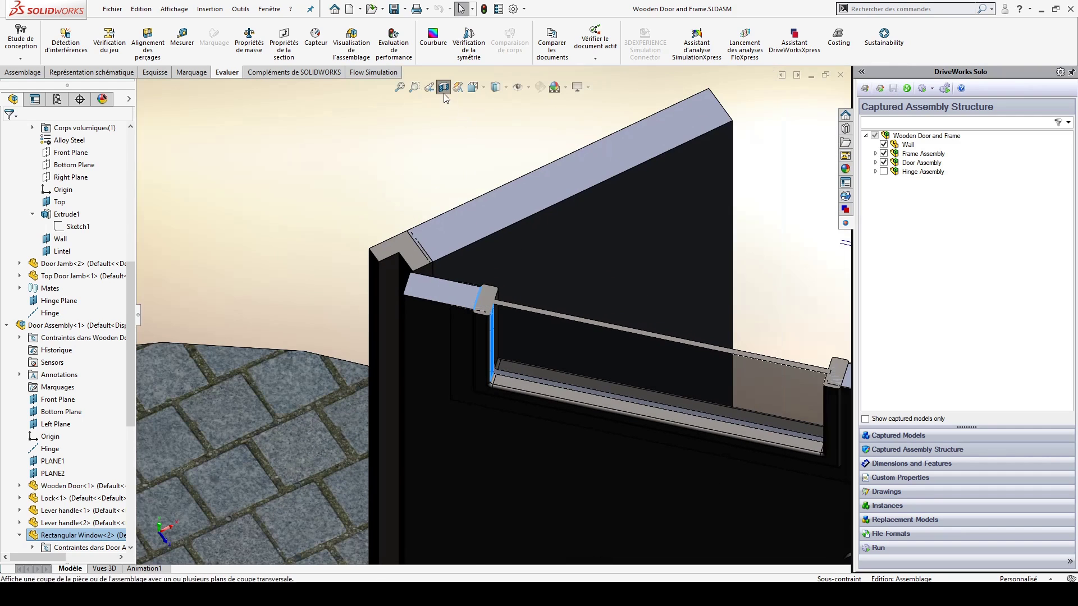
click(444, 88)
scroll(538, 308, up, 12)
middle_drag(576, 371, 557, 301)
scroll(523, 288, up, 1)
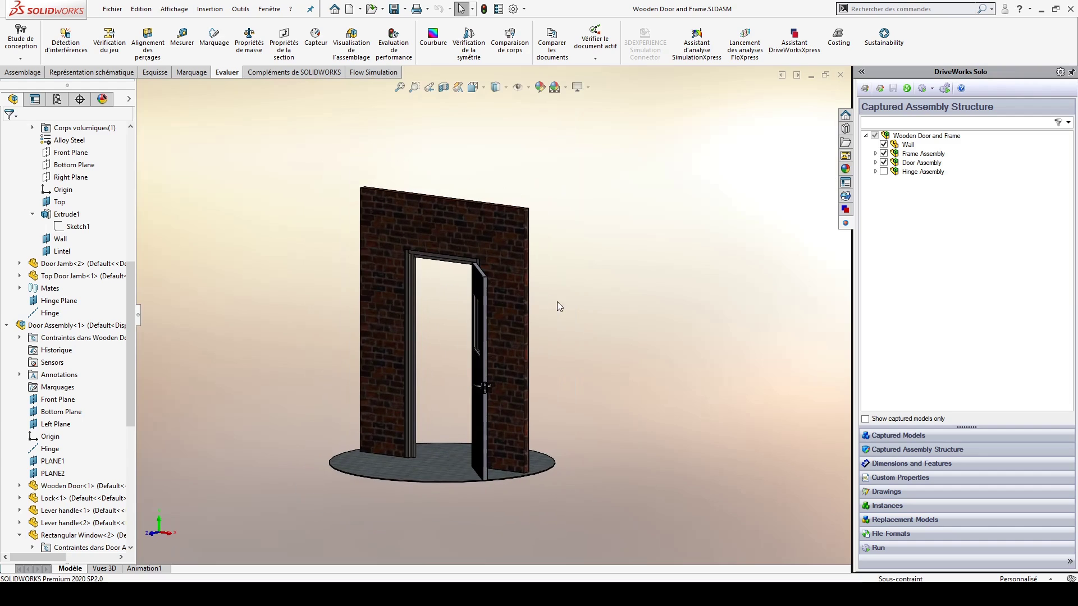
- Run the specification form and set Hauteur Ouverture to 1900 and Largeur Ouverture to 1100
click(923, 89)
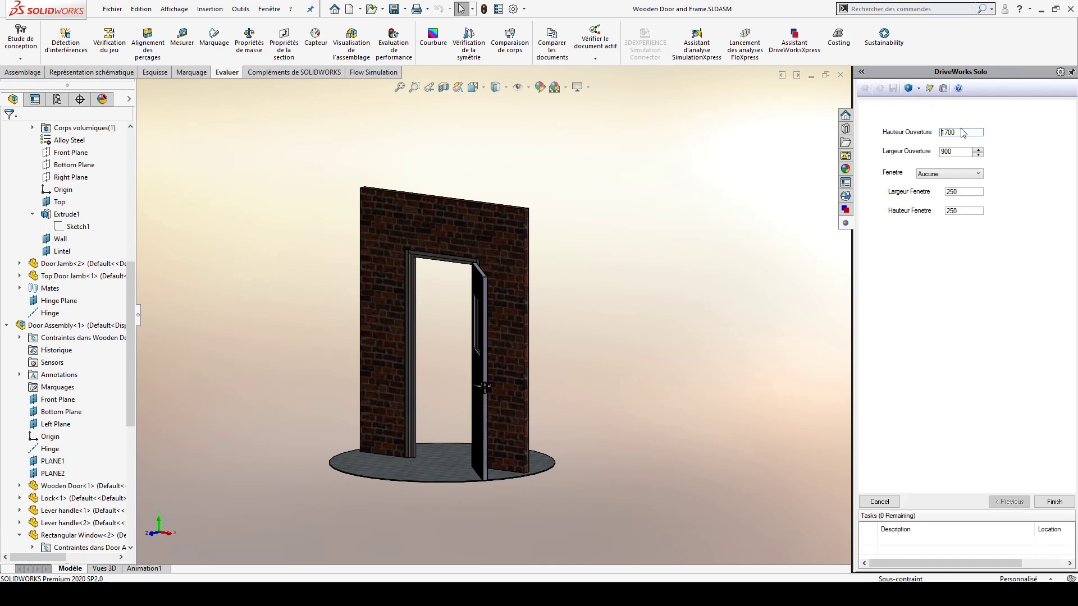
double_click(963, 131)
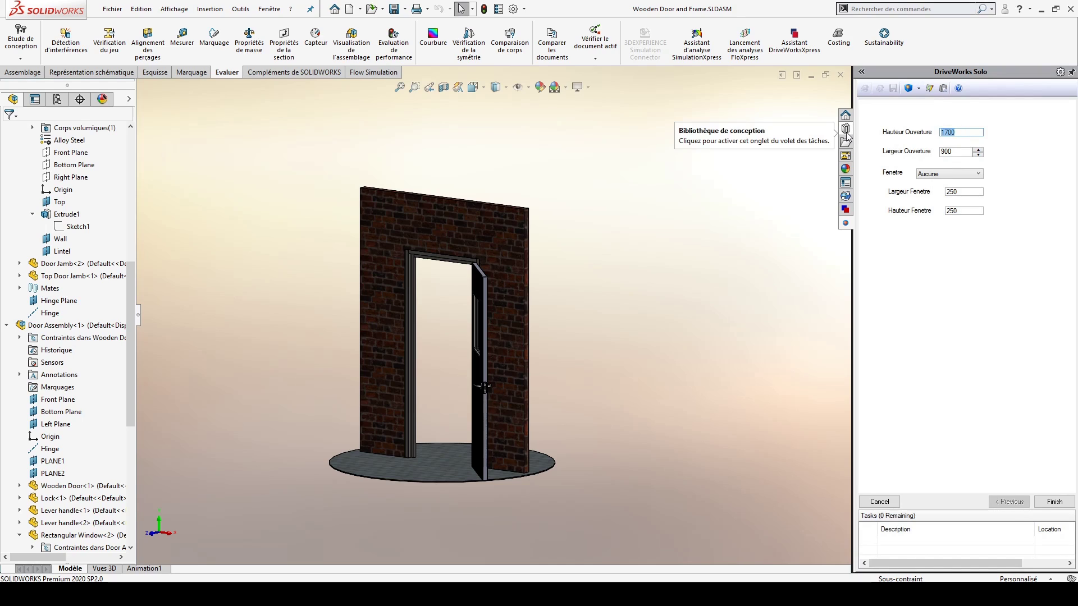
text(1900)
key(Tab)
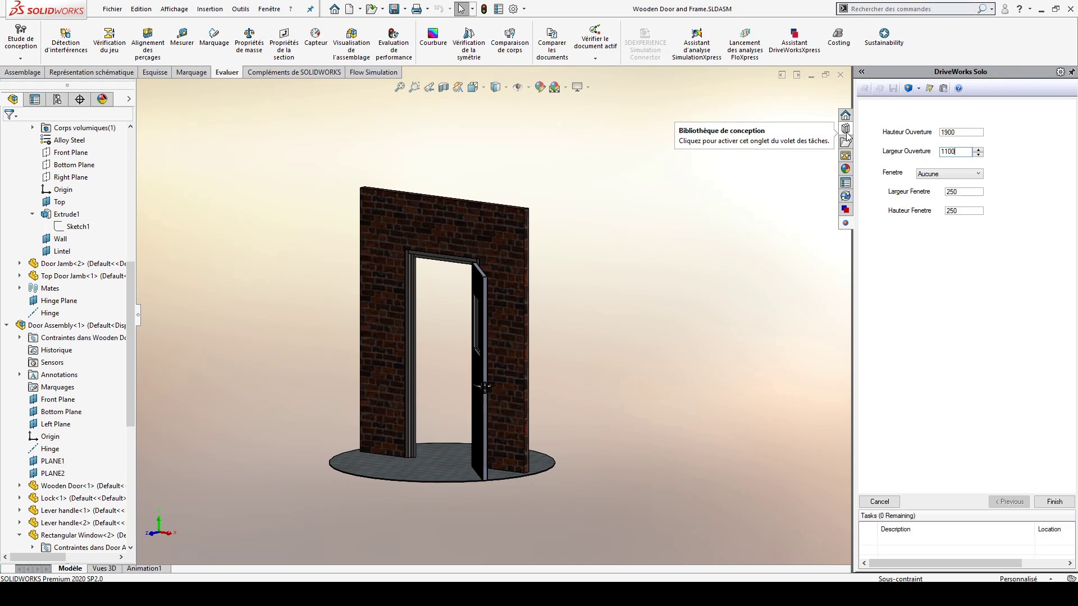
- Set Fenetre to Rectangulaire with Largeur Fenetre 300 and Hauteur Fenetre 325, and generate the model preview
click(949, 173)
click(943, 190)
click(962, 191)
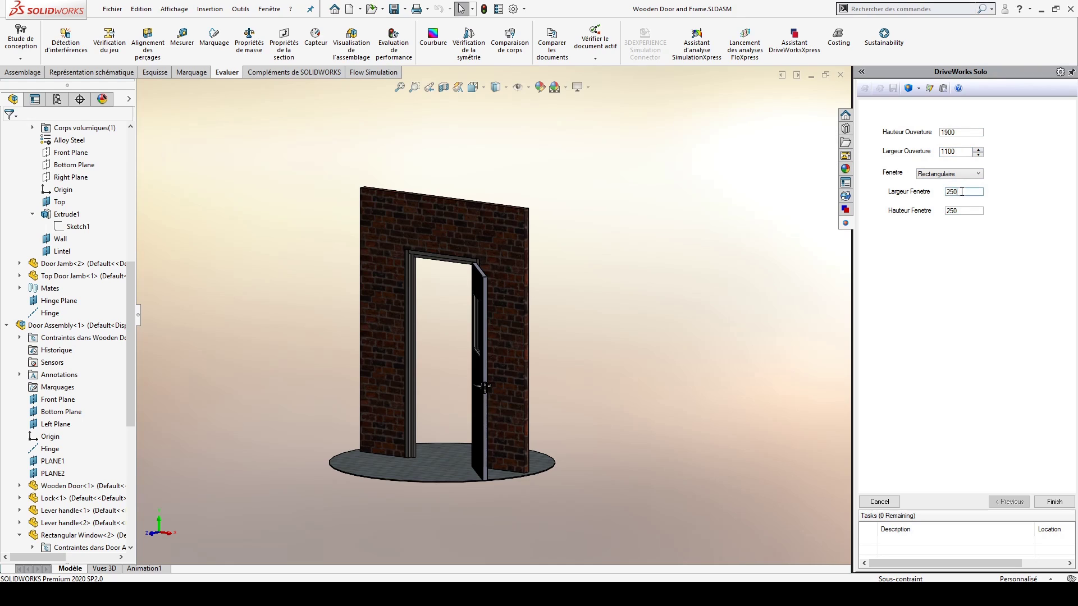
double_click(962, 191)
text(300)
key(Tab)
click(1050, 503)
click(908, 90)
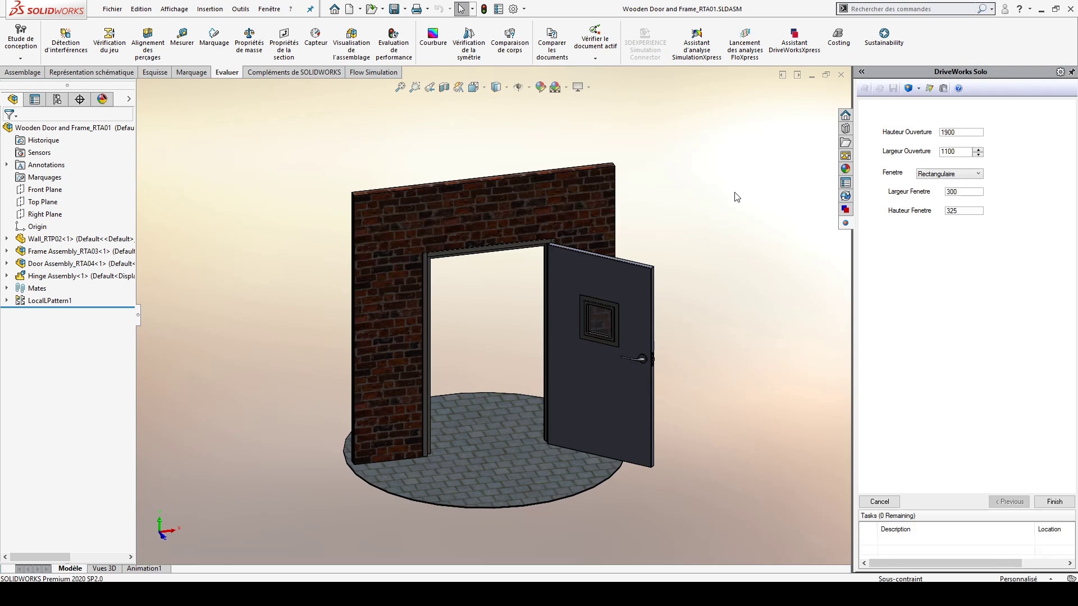
- Set Fenetre to Aucune, regenerate the preview and inspect the window area of the door
middle_drag(496, 364, 474, 343)
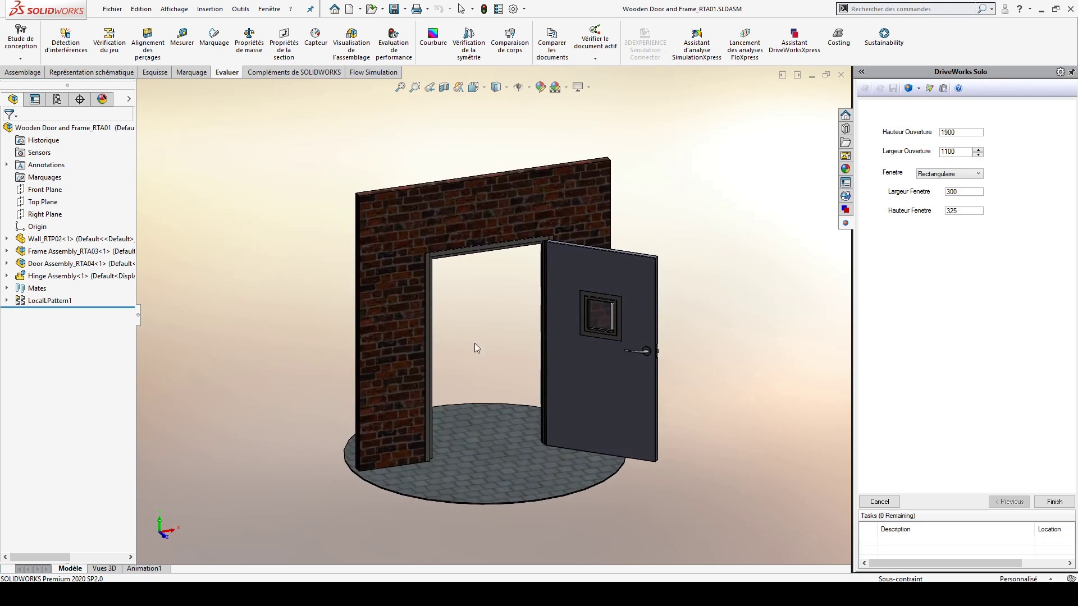
scroll(561, 331, down, 4)
scroll(642, 301, up, 4)
click(949, 174)
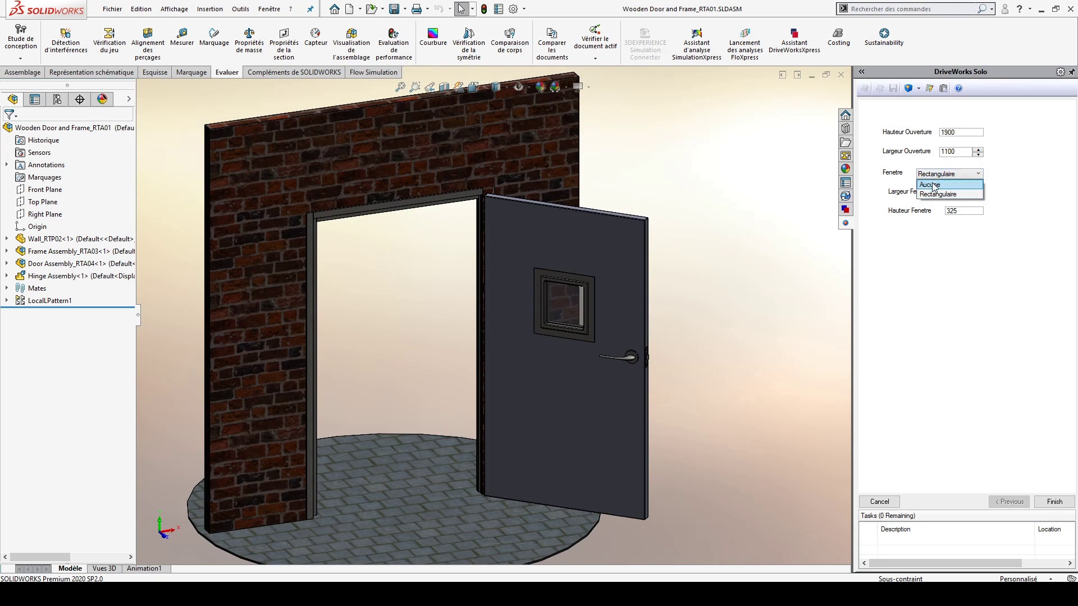
click(935, 186)
click(908, 88)
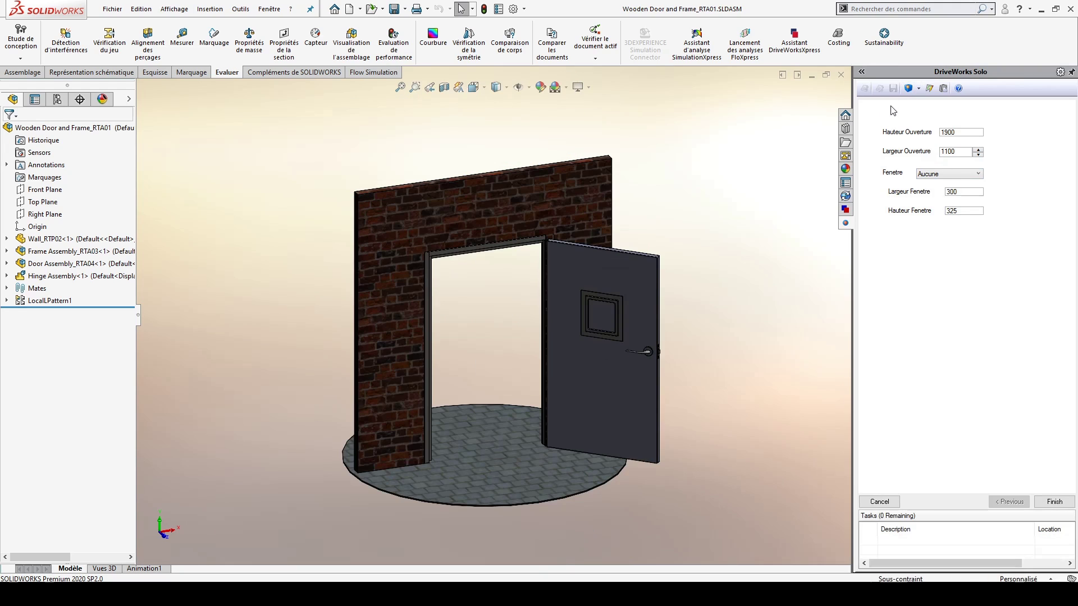
scroll(631, 308, down, 5)
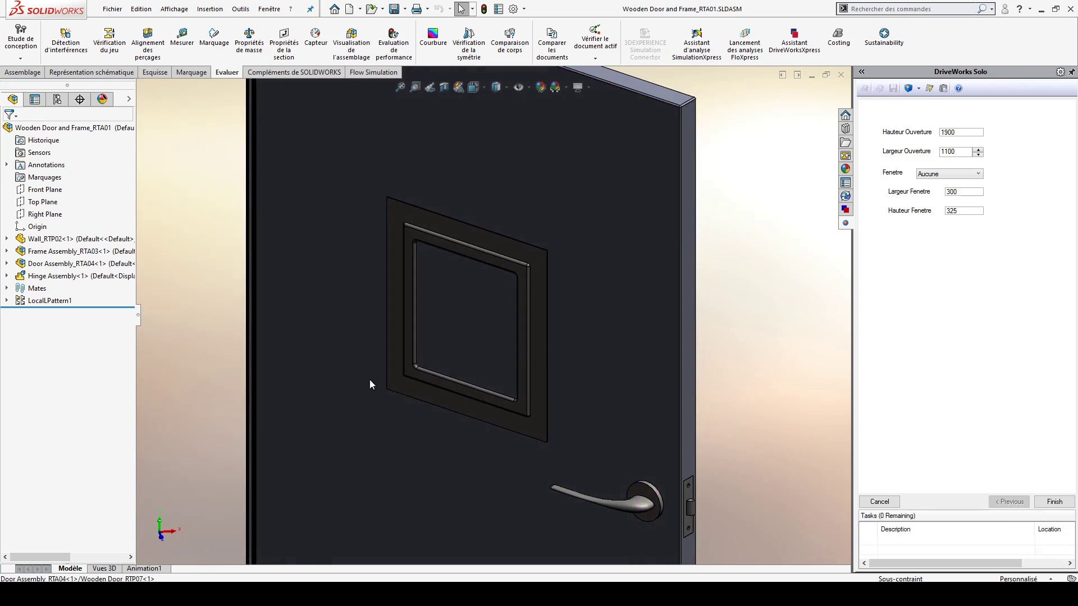
click(522, 300)
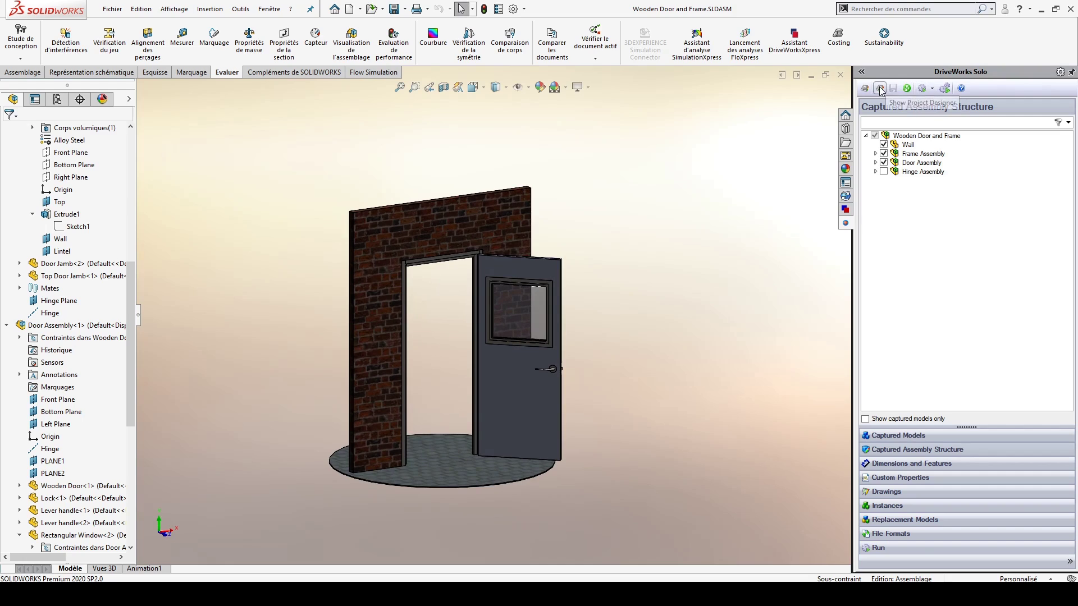
- Reopen the project designer and widen the Rule column to read the Rectangular Window file name rule
click(906, 90)
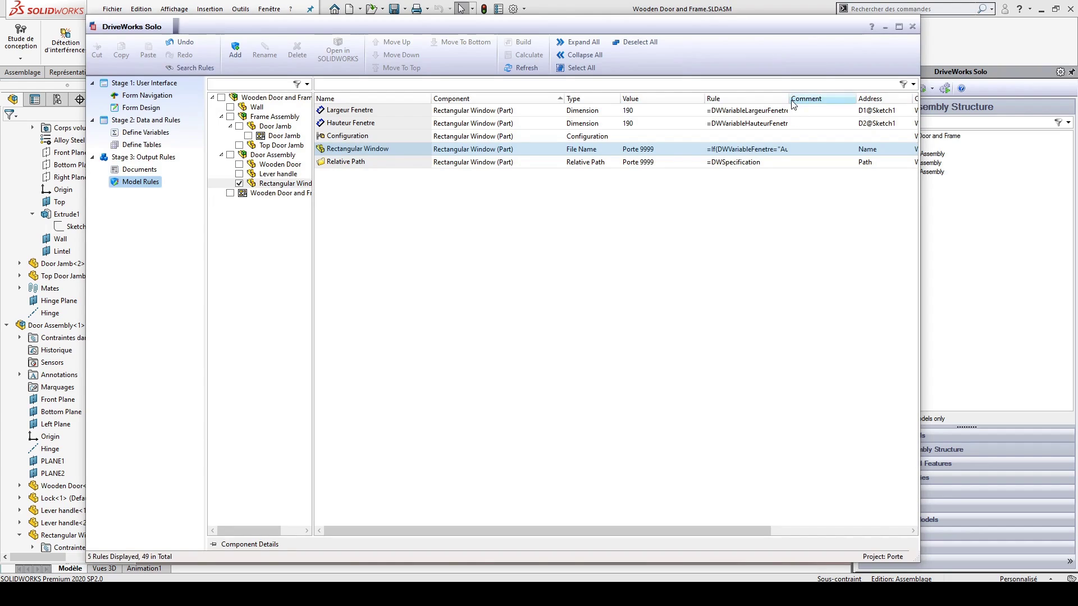
drag(792, 99, 833, 98)
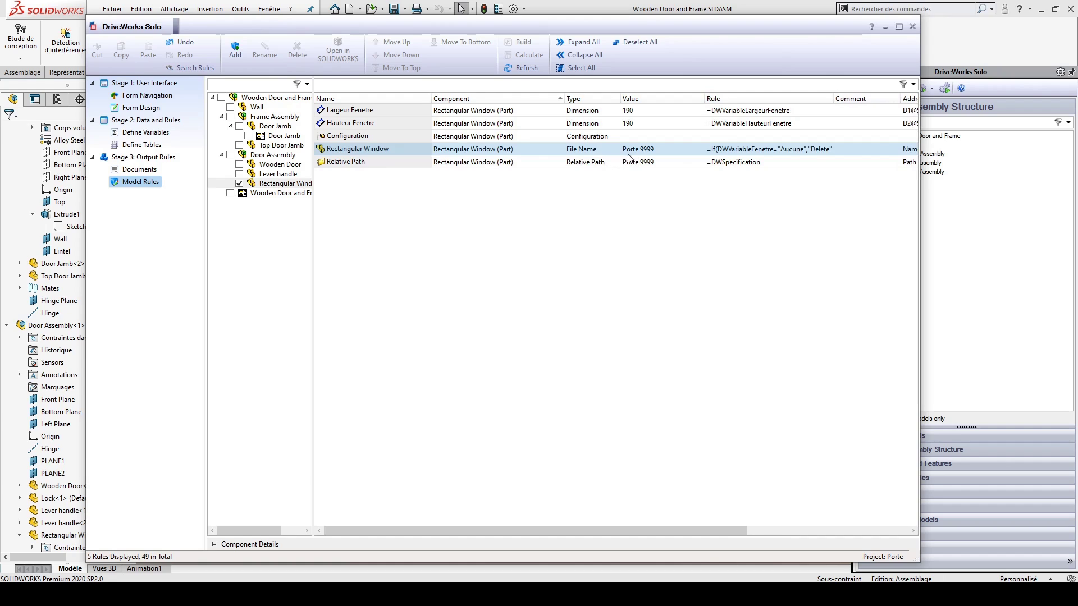
- Test the form design by setting Fenetre to Rectangulaire and back to Aucune, and end the form test
click(136, 108)
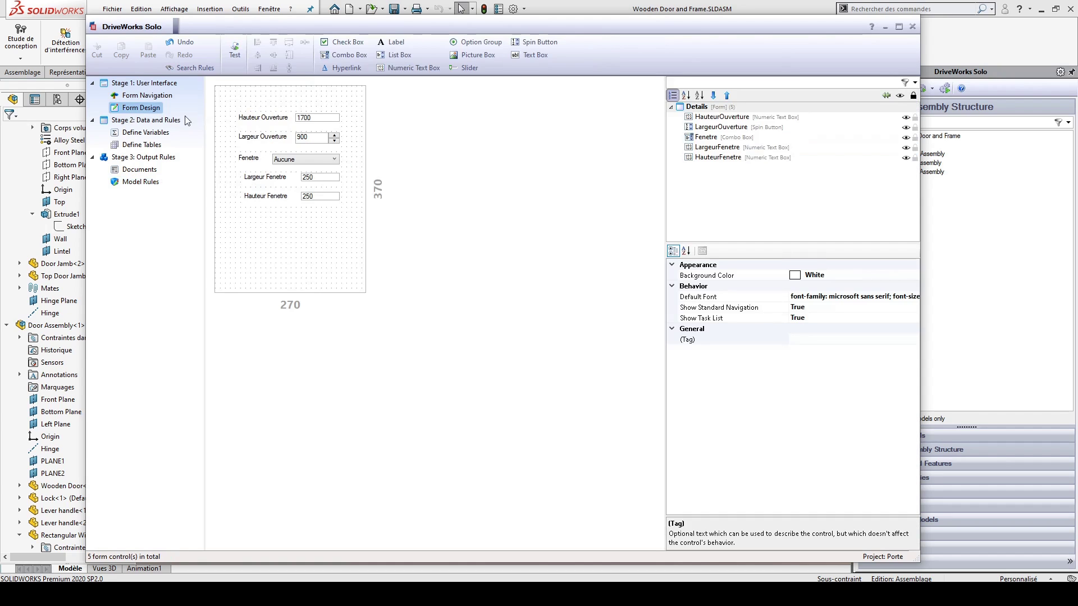
click(241, 54)
click(303, 160)
click(294, 180)
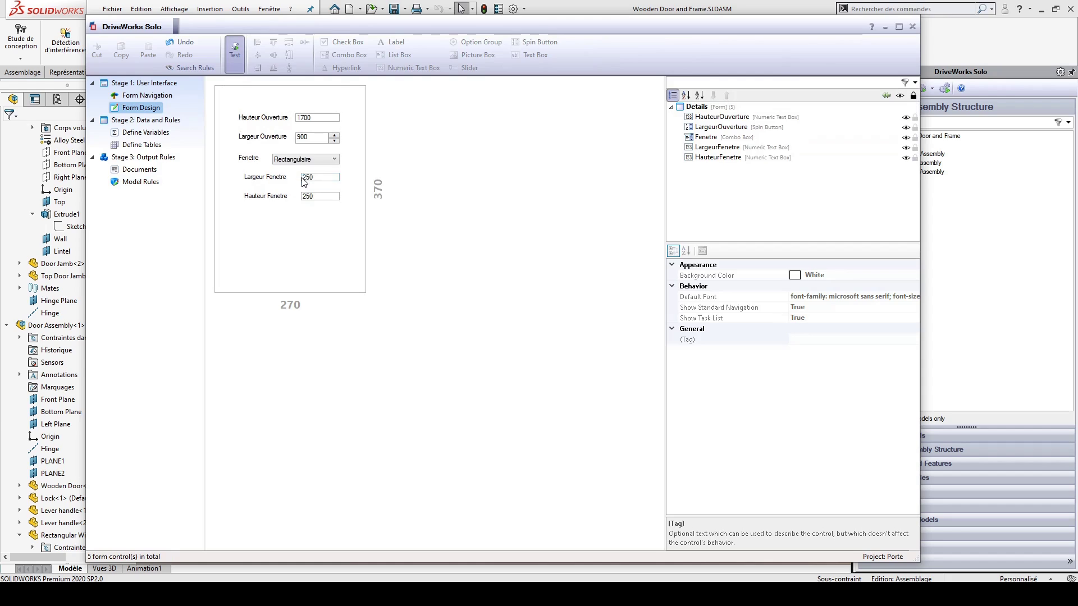
click(303, 160)
click(300, 170)
click(241, 65)
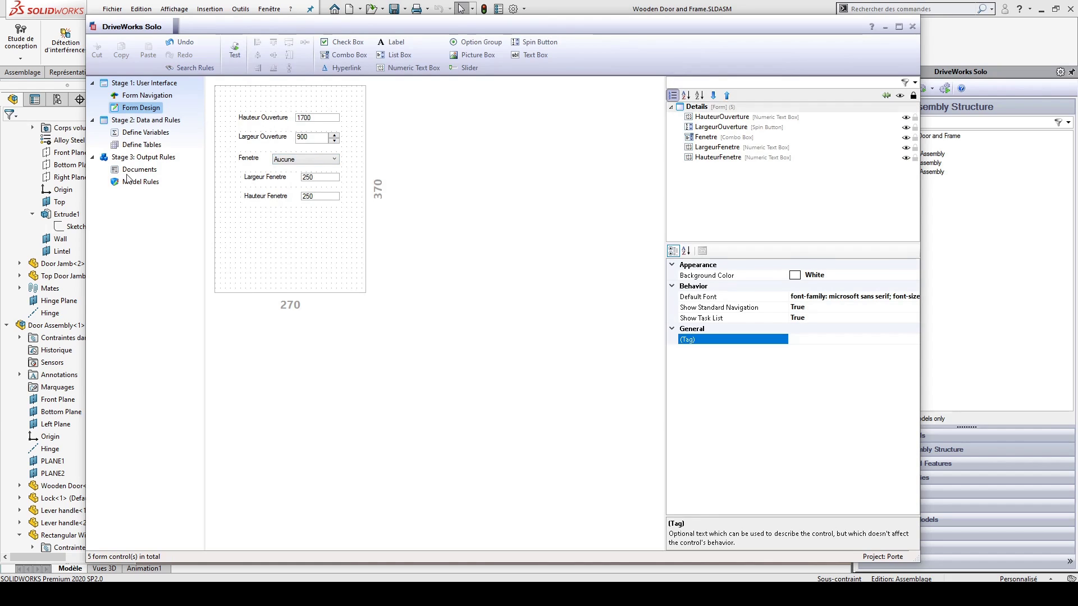
- In the Rectangular Window file name rule, replace DWVariableFenetre with the Fenetre form control's FenetreReturn, check the evaluated values and accept the rule
click(128, 185)
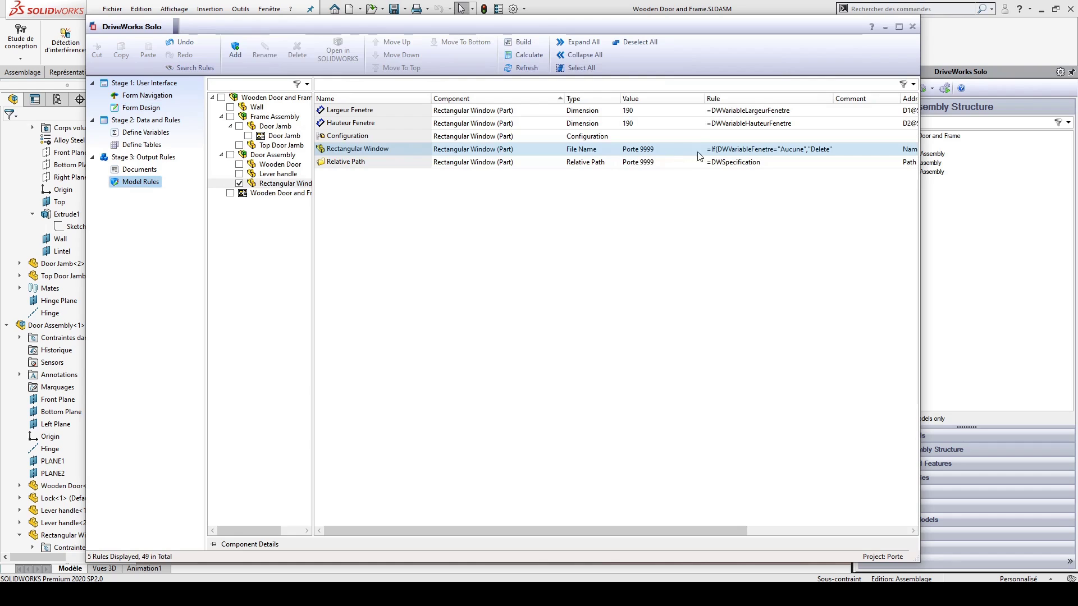
double_click(641, 153)
double_click(237, 131)
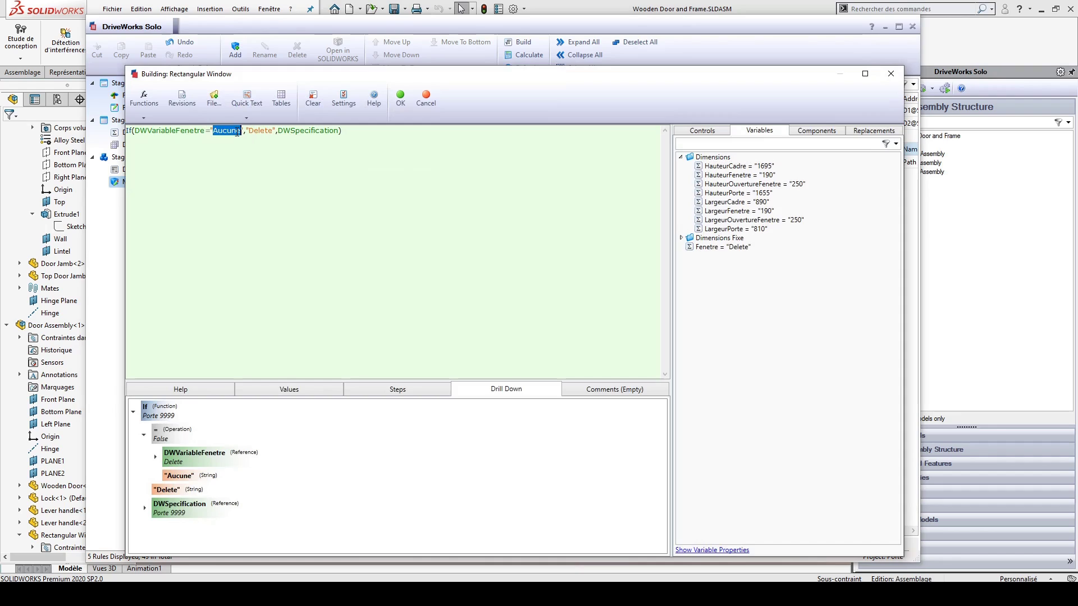
double_click(173, 131)
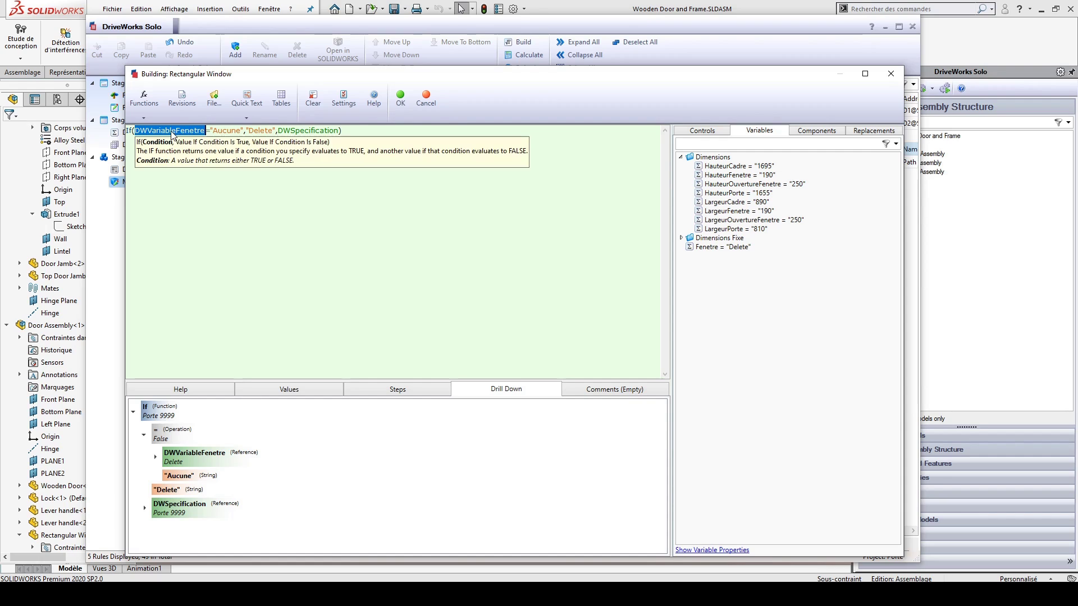
click(701, 133)
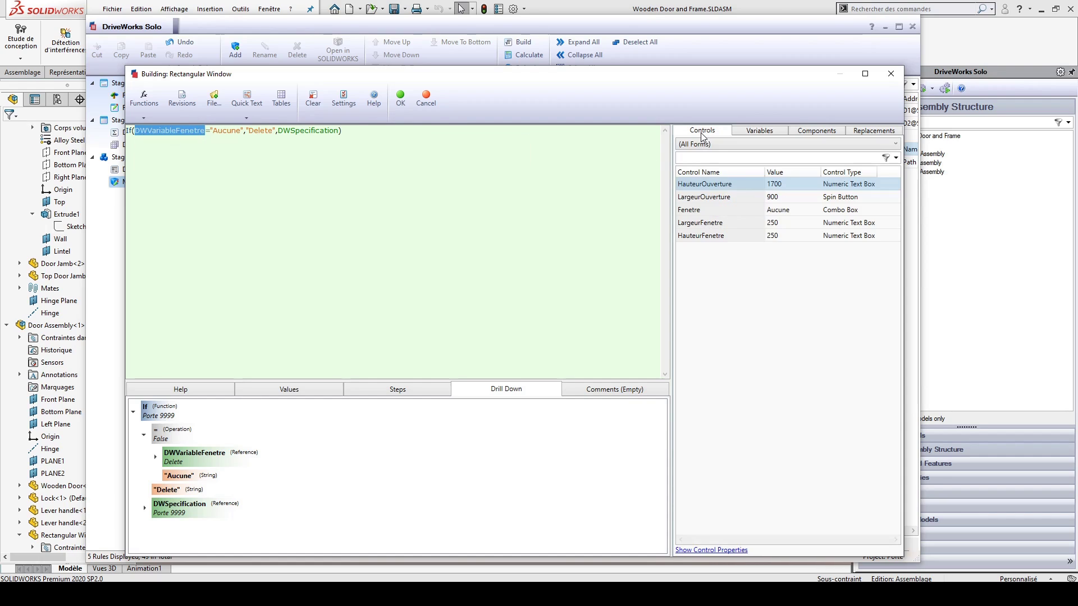
double_click(696, 215)
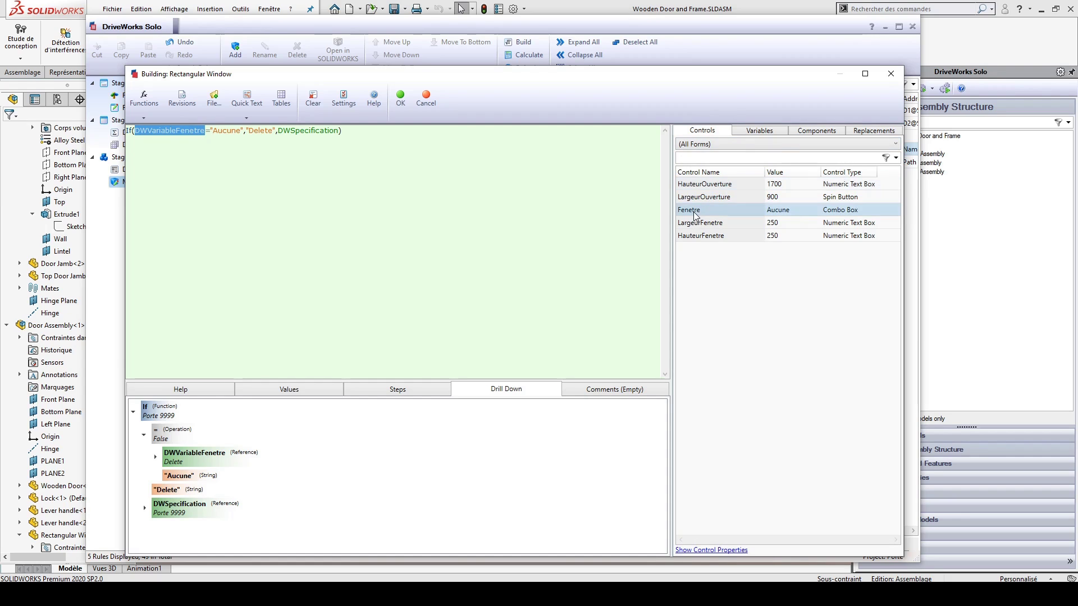
click(747, 131)
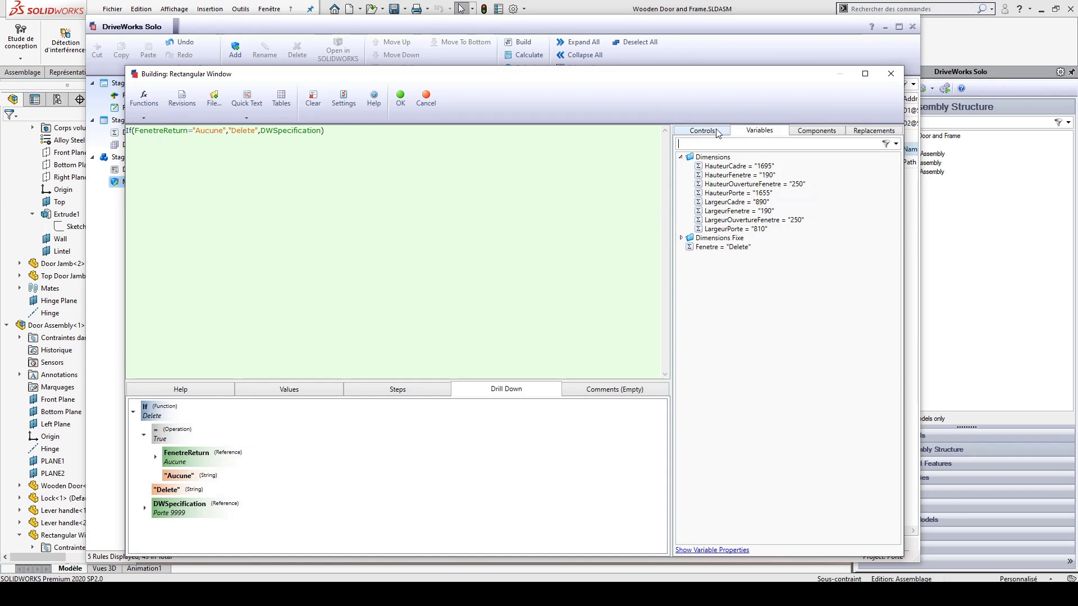
click(716, 132)
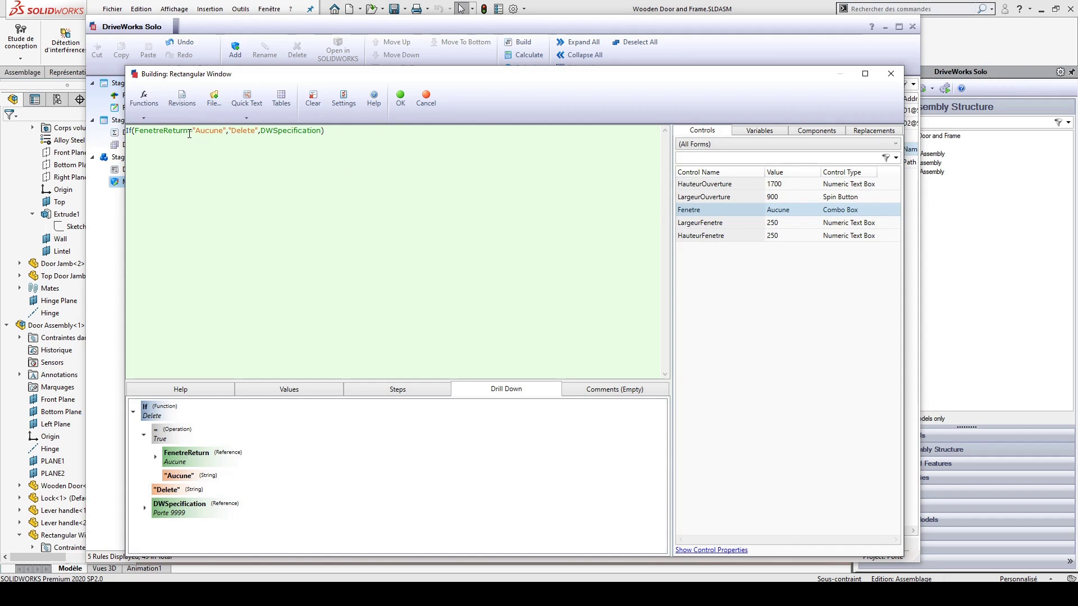
click(158, 419)
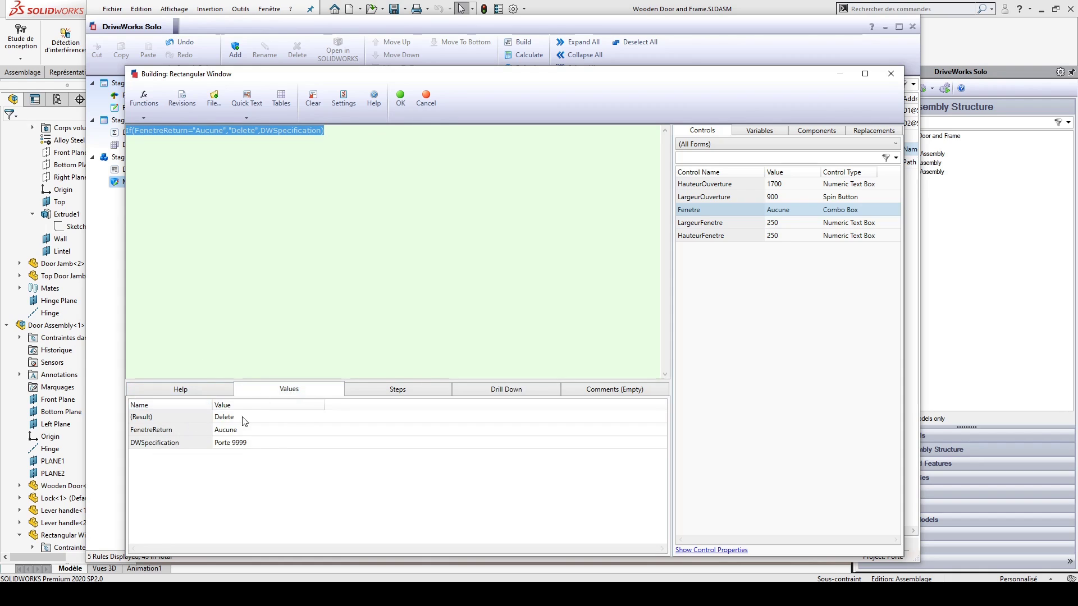
click(401, 101)
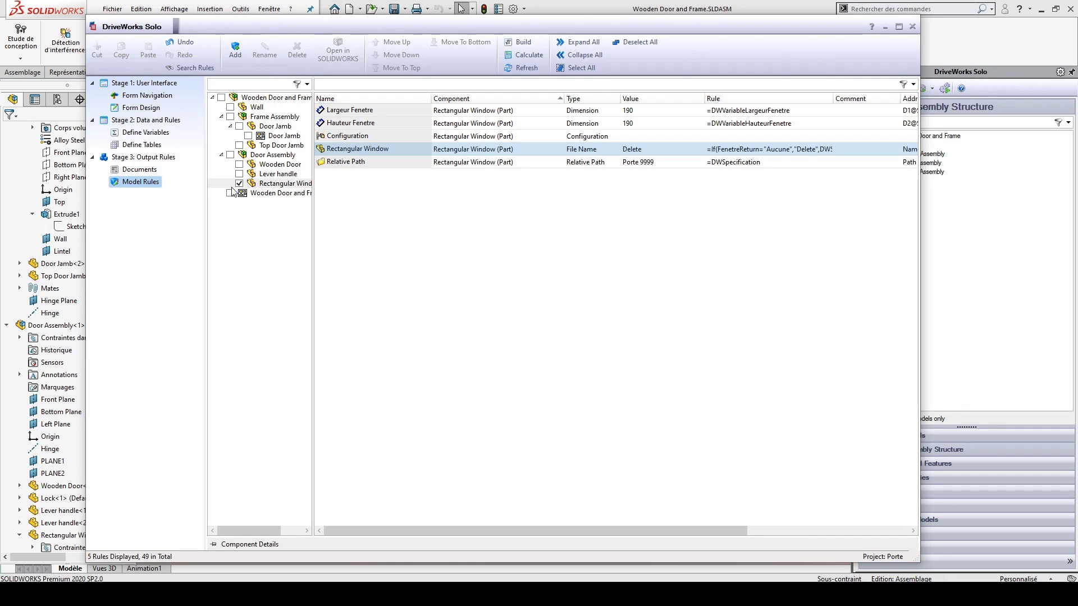
- Test the form with Fenetre set to Aucune and recheck the Rectangular Window file name rule's value
click(141, 109)
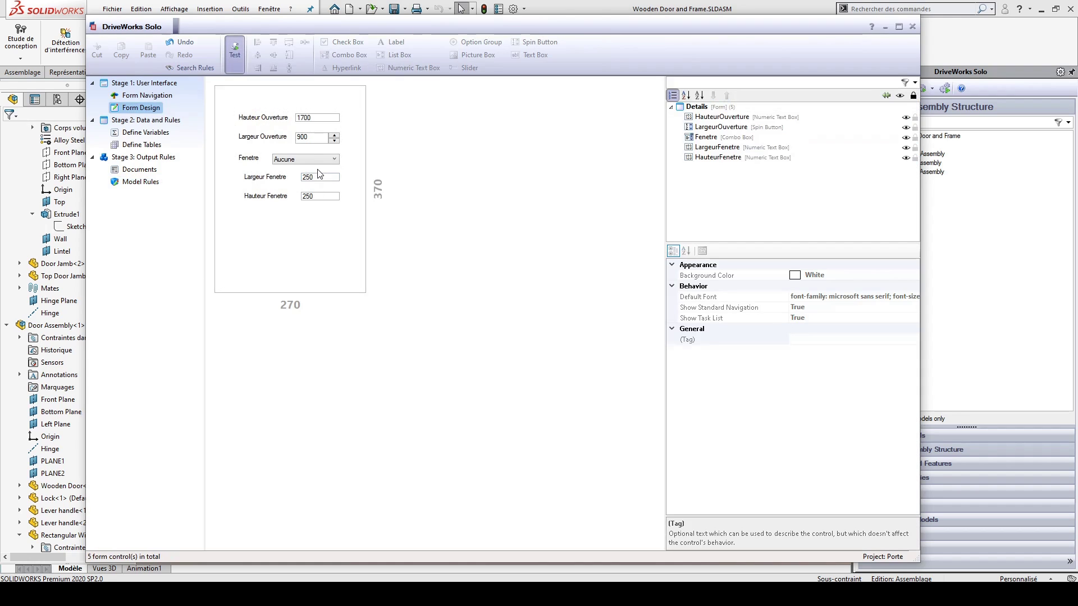
click(301, 160)
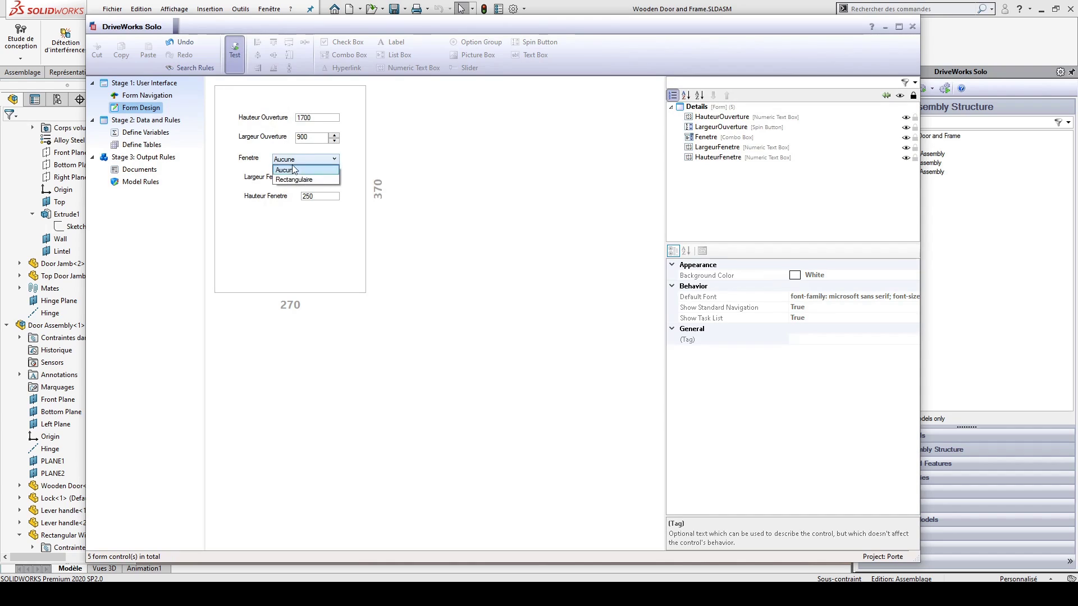
click(292, 167)
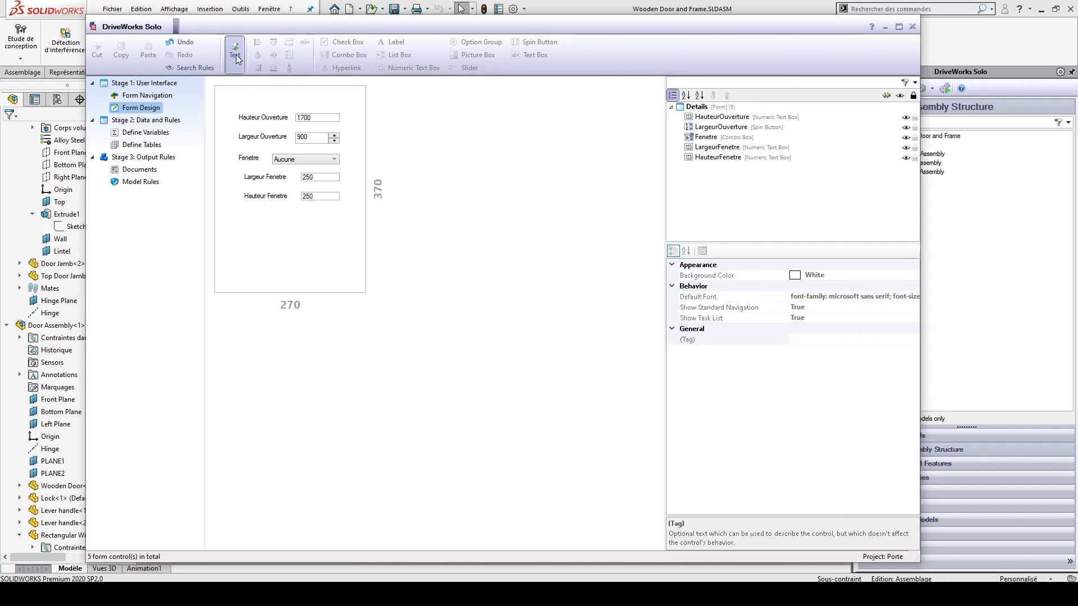
click(140, 182)
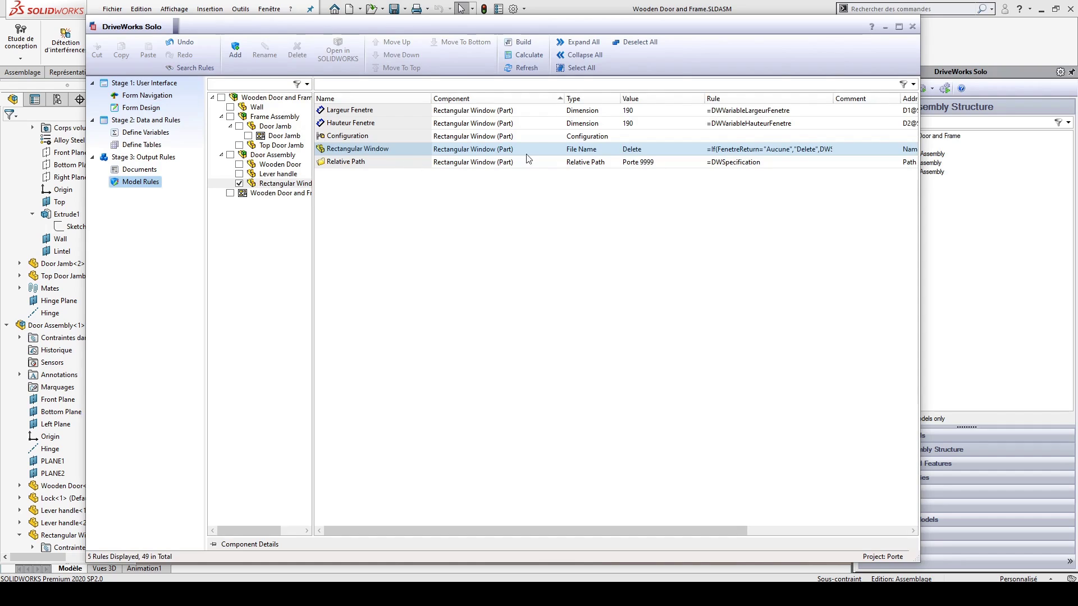